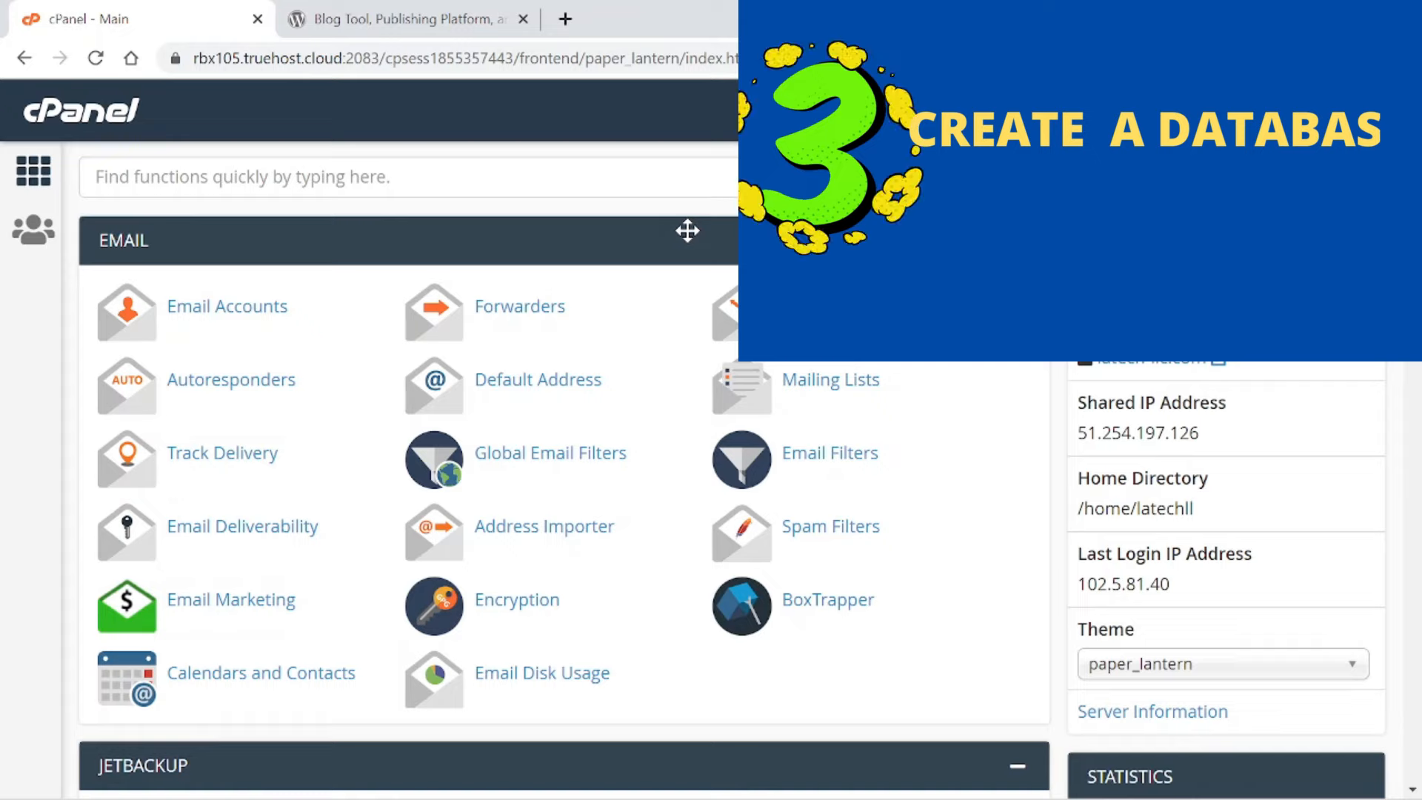
Create the subdomain portfolio under the domain latech-llc.com and return to the Subdomains page.
scroll(677, 320, down, 10)
scroll(678, 320, down, 4)
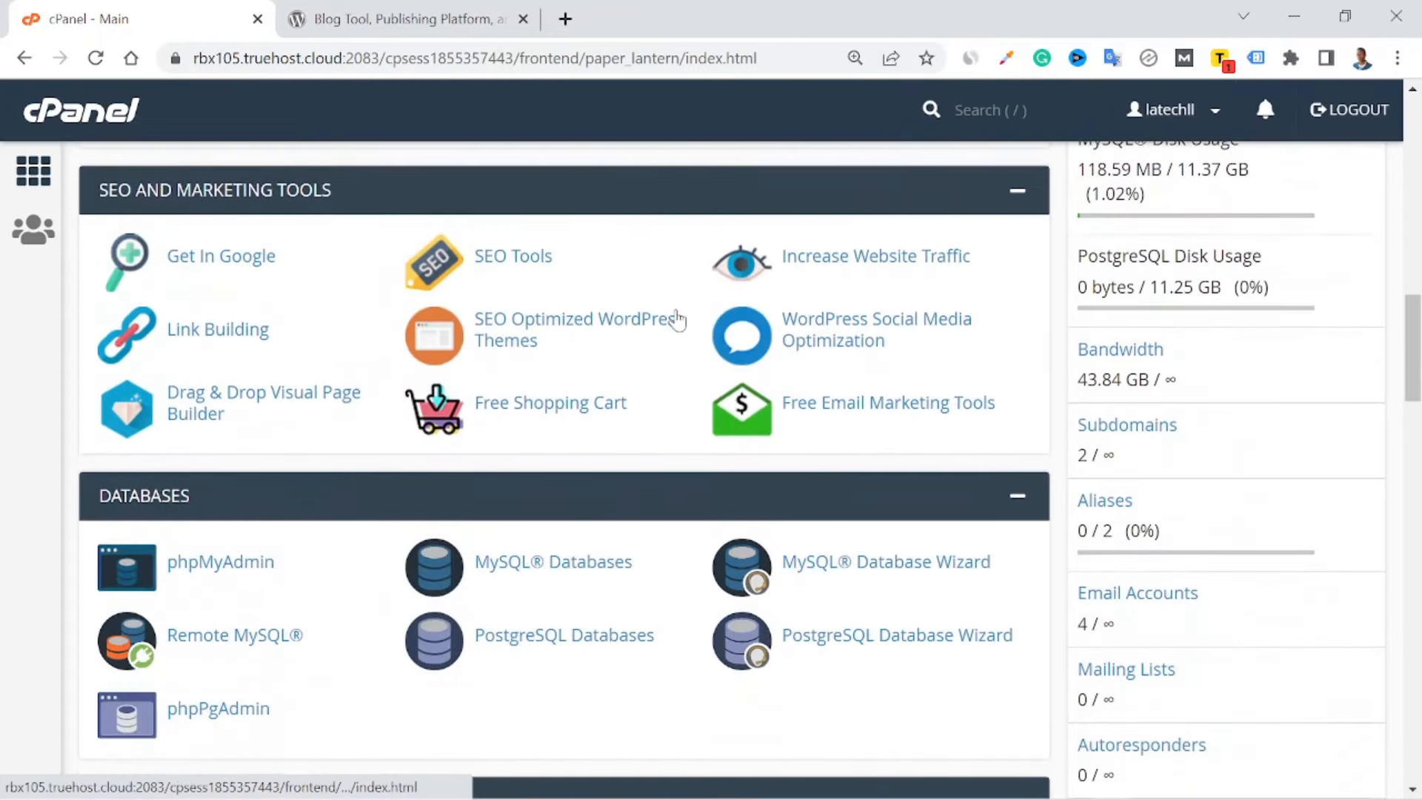
scroll(678, 320, down, 7)
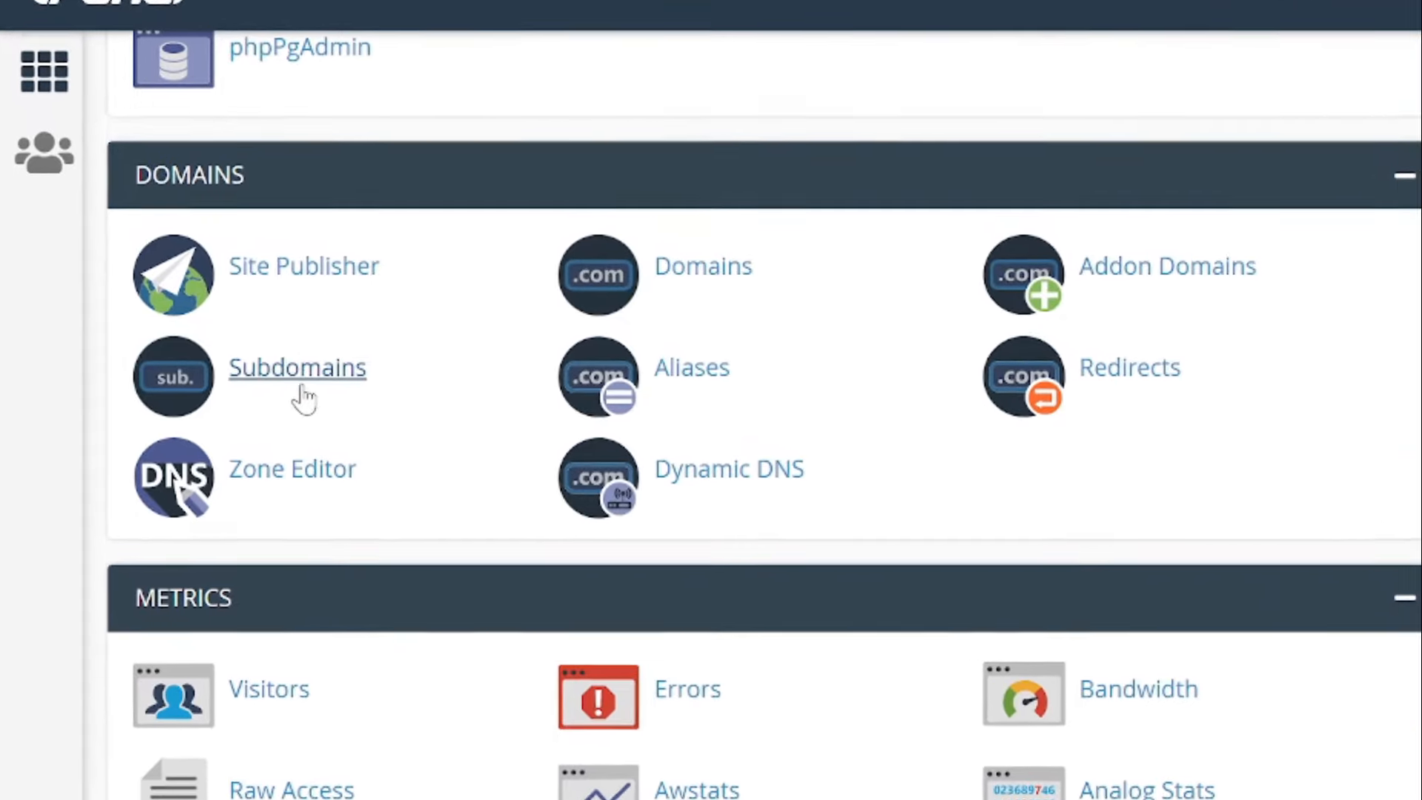
click(222, 387)
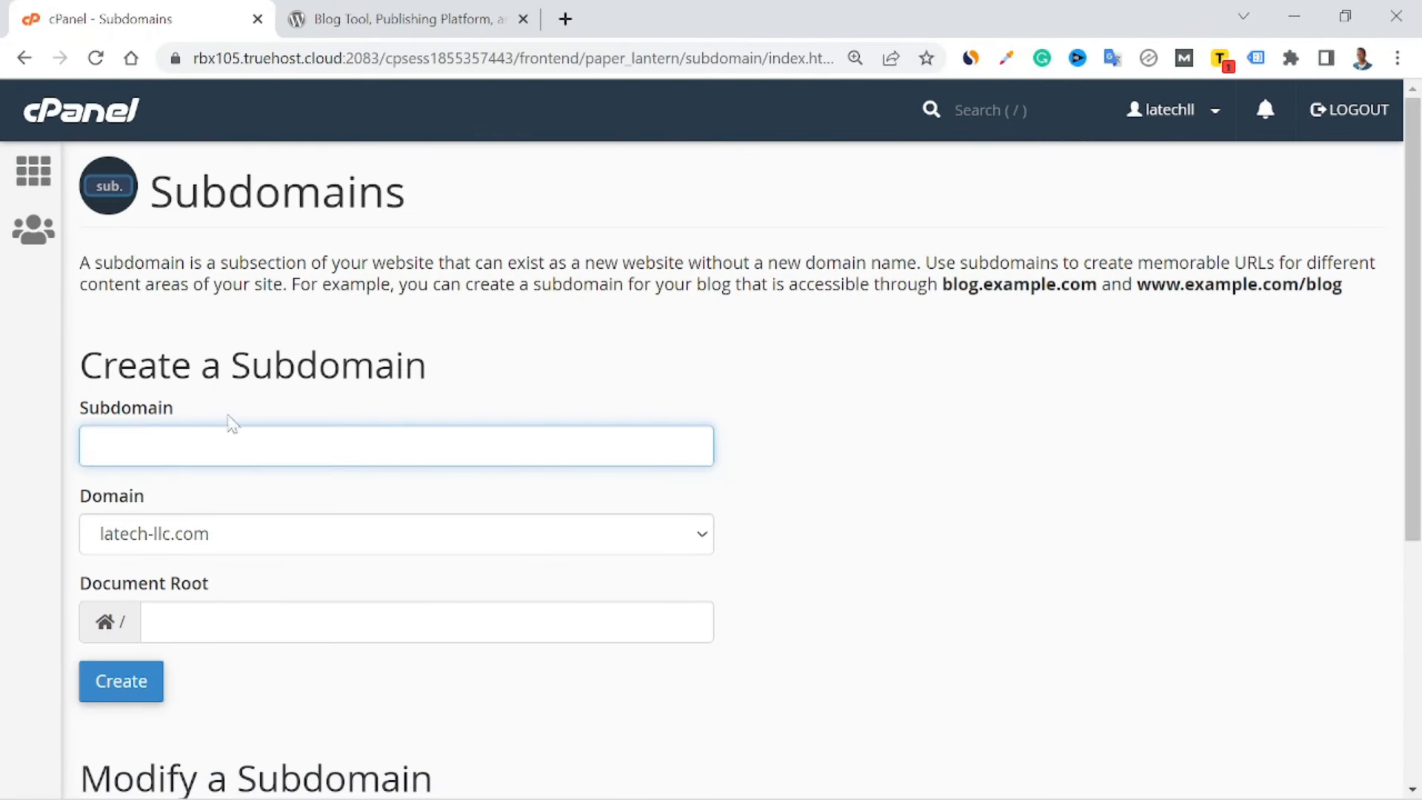
text(portfolio)
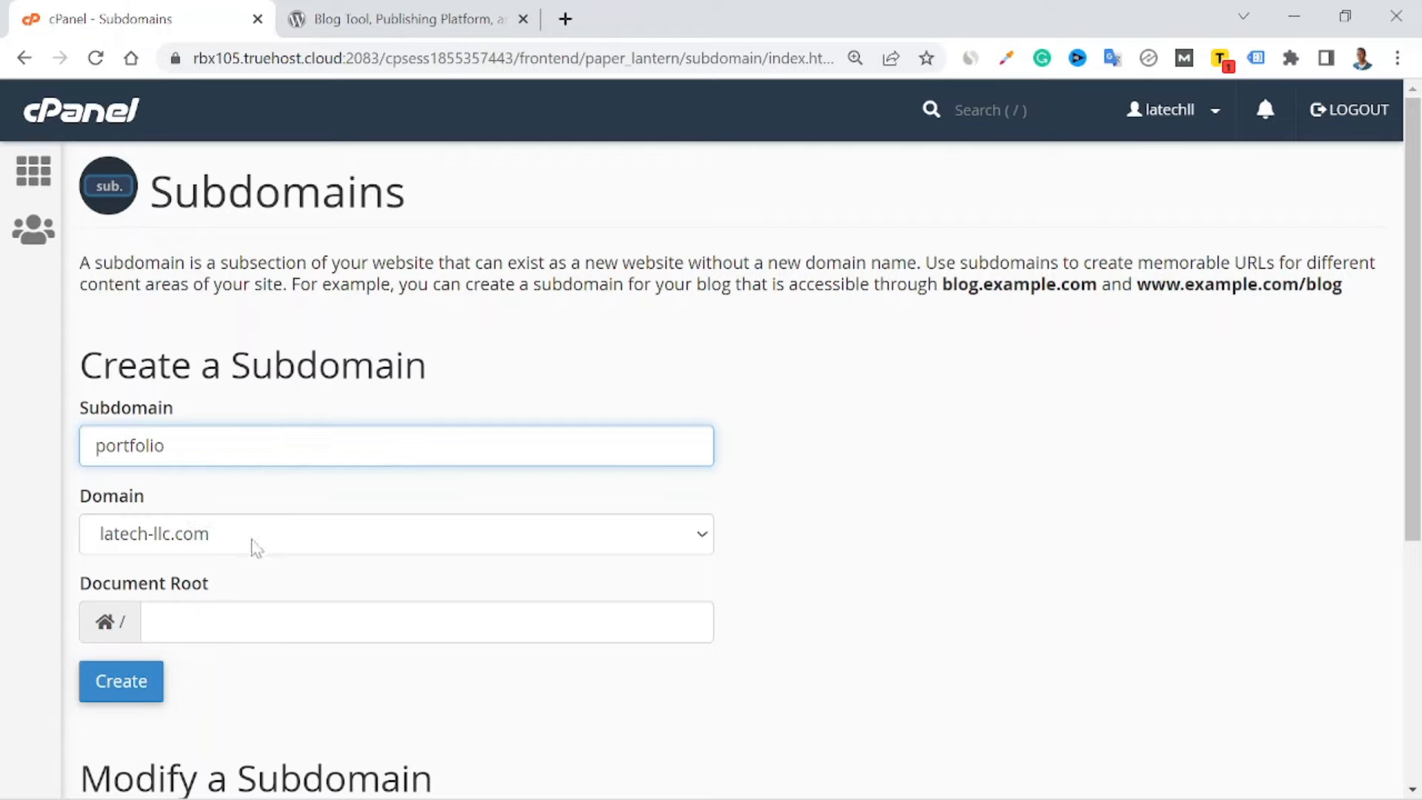
click(135, 692)
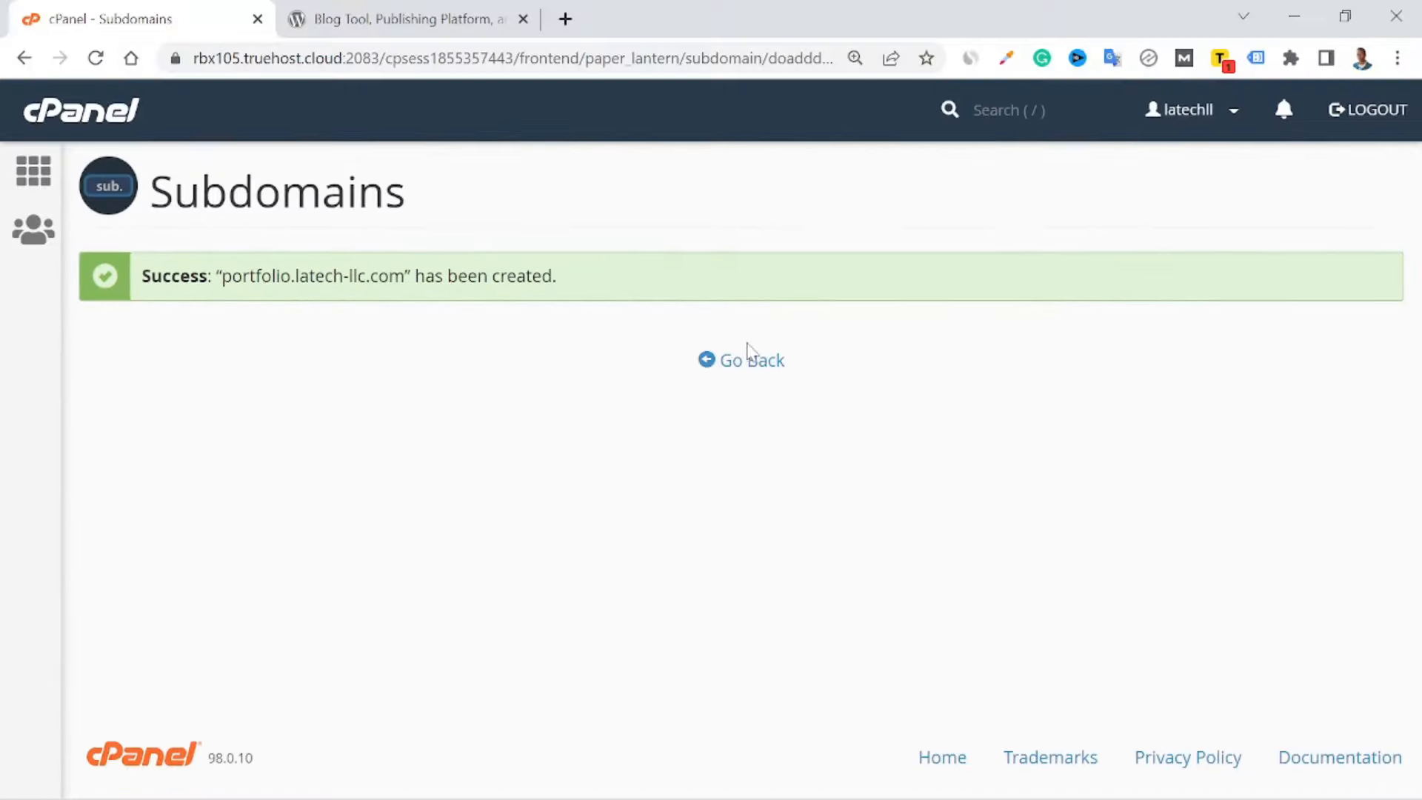
click(750, 363)
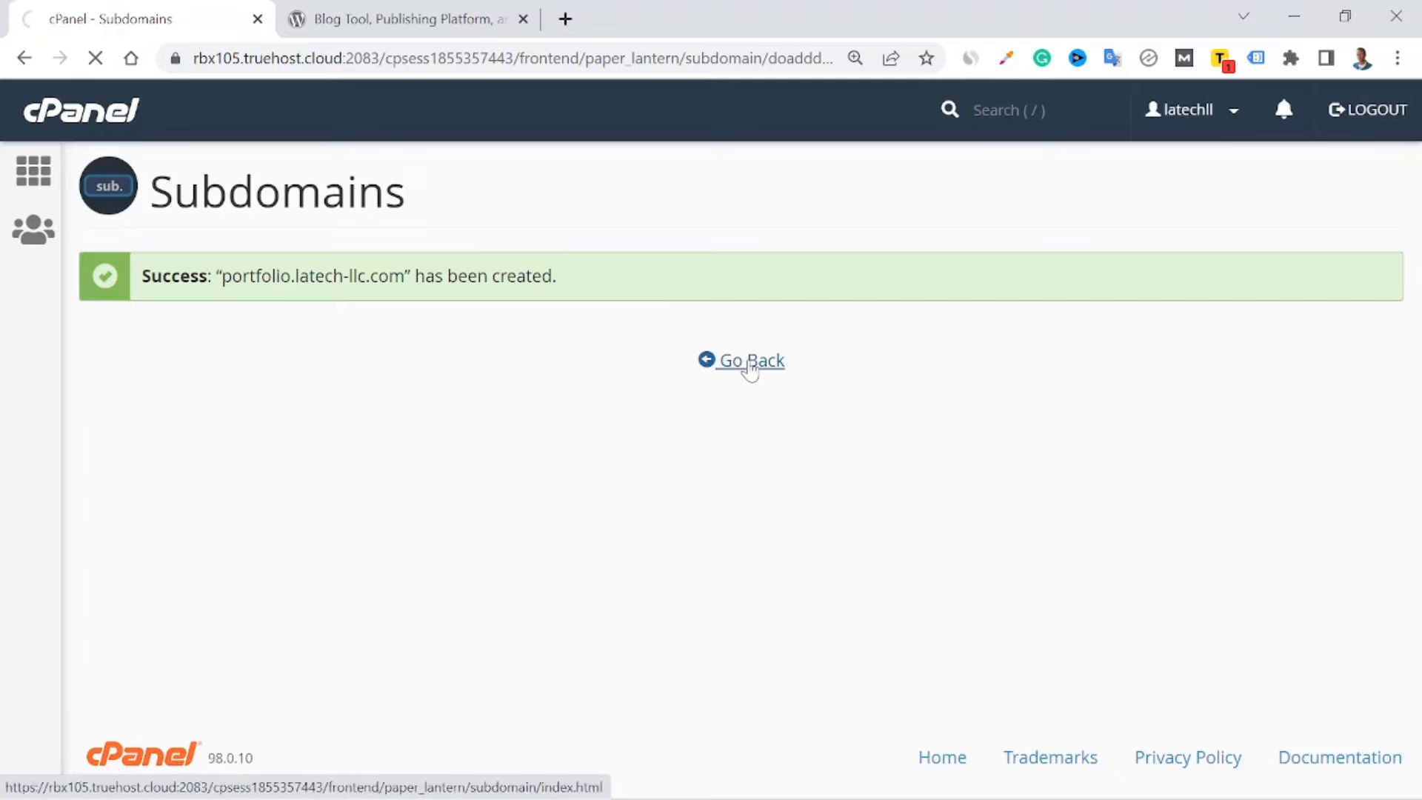
Open the document root folder of portfolio.latech-llc.com from the list of existing subdomains.
click(30, 172)
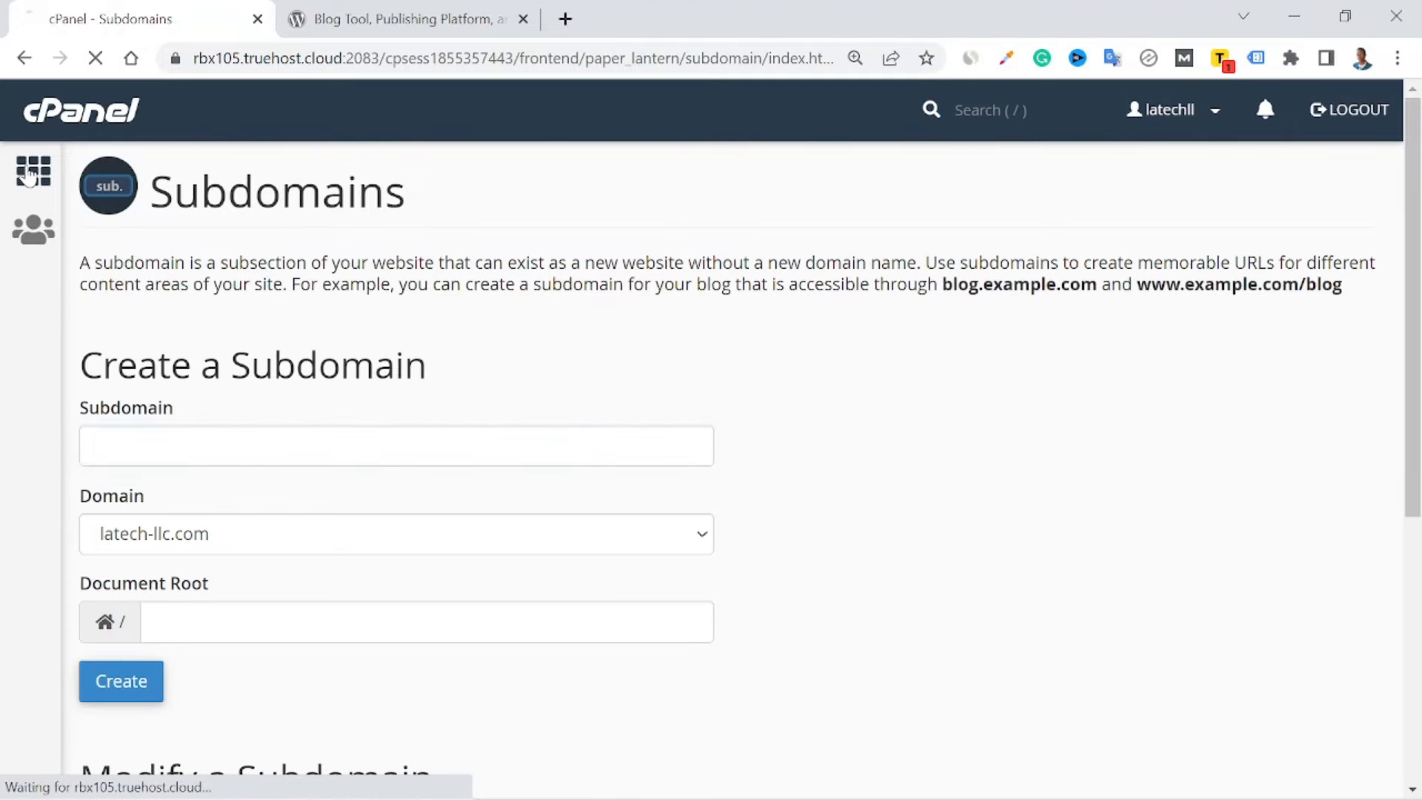
scroll(677, 486, down, 10)
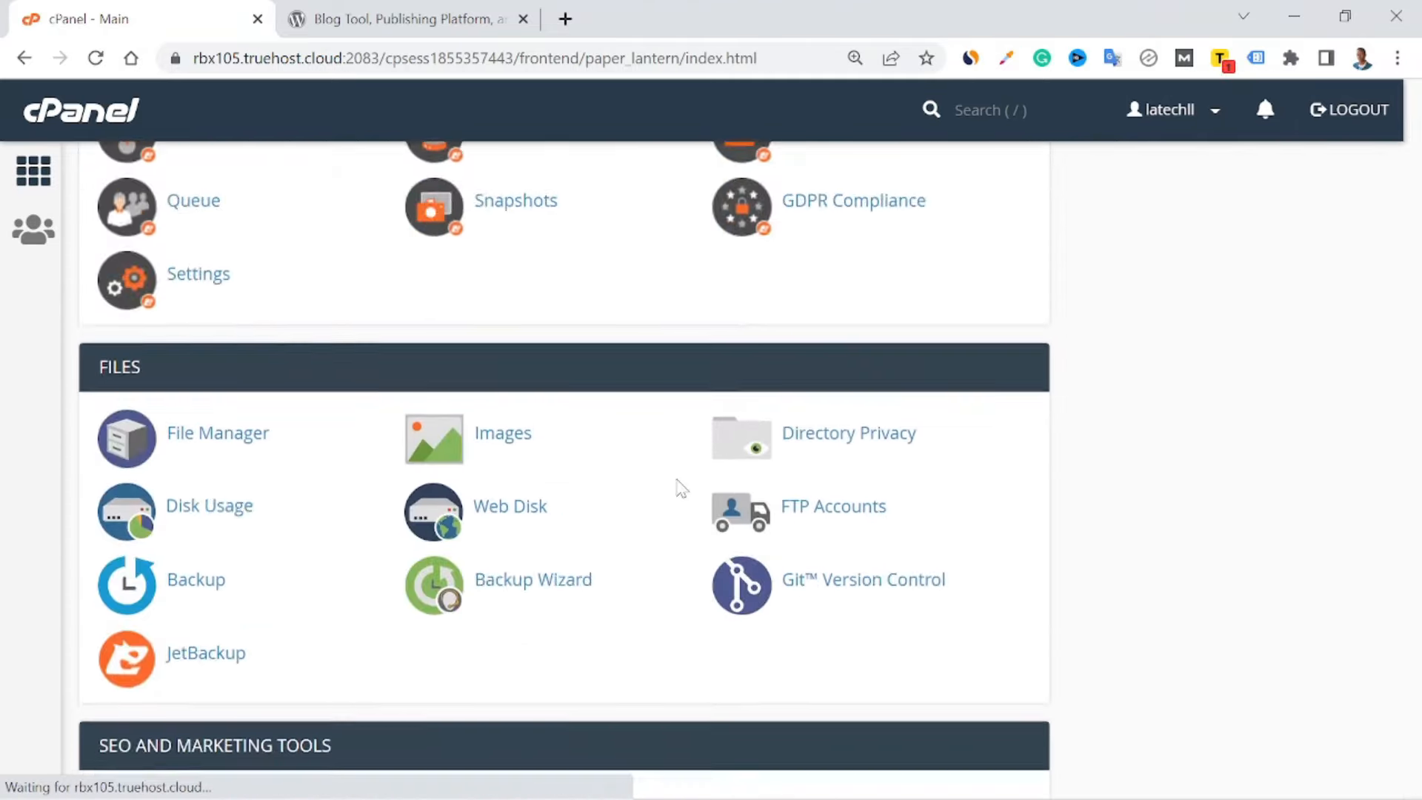
scroll(676, 486, down, 8)
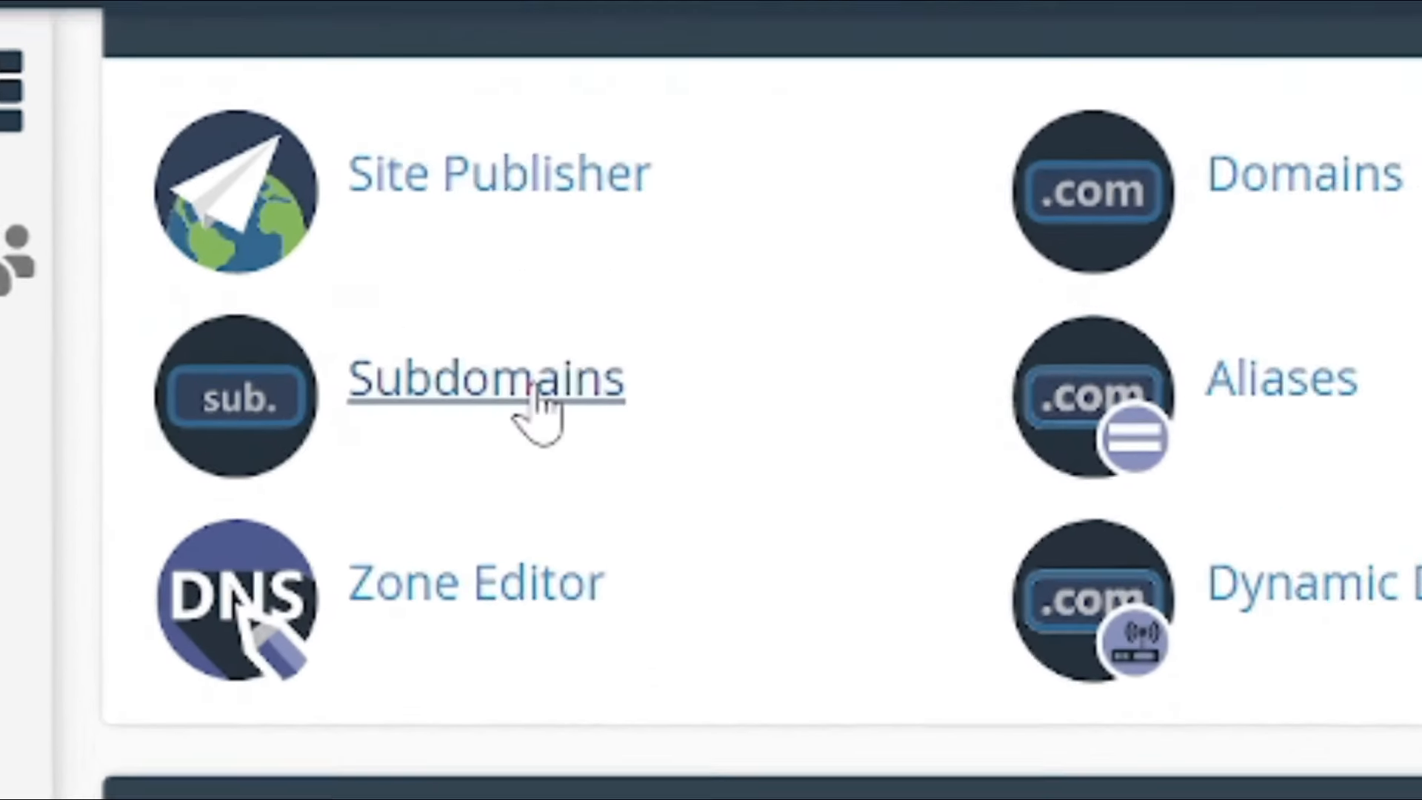
click(535, 404)
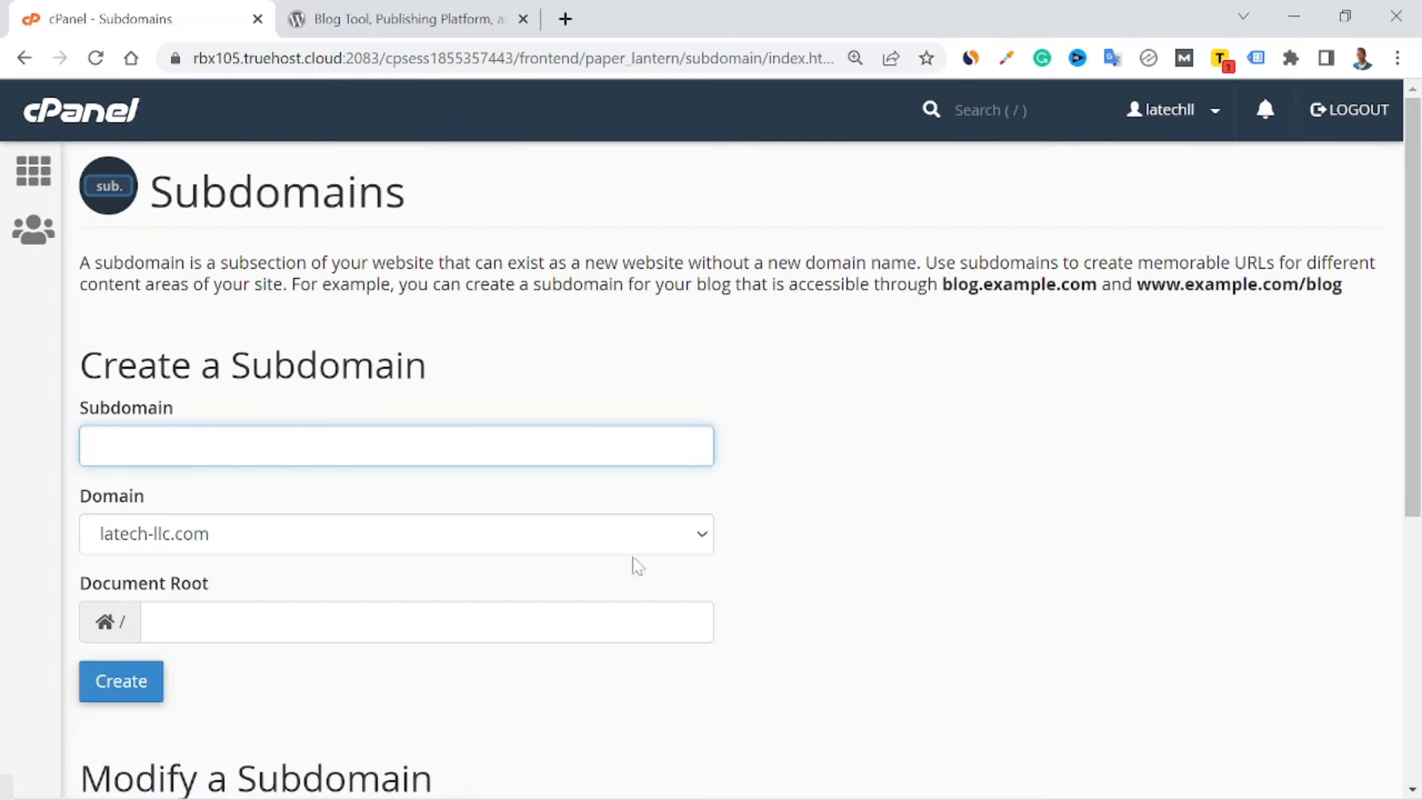
scroll(667, 574, down, 5)
scroll(733, 585, down, 1)
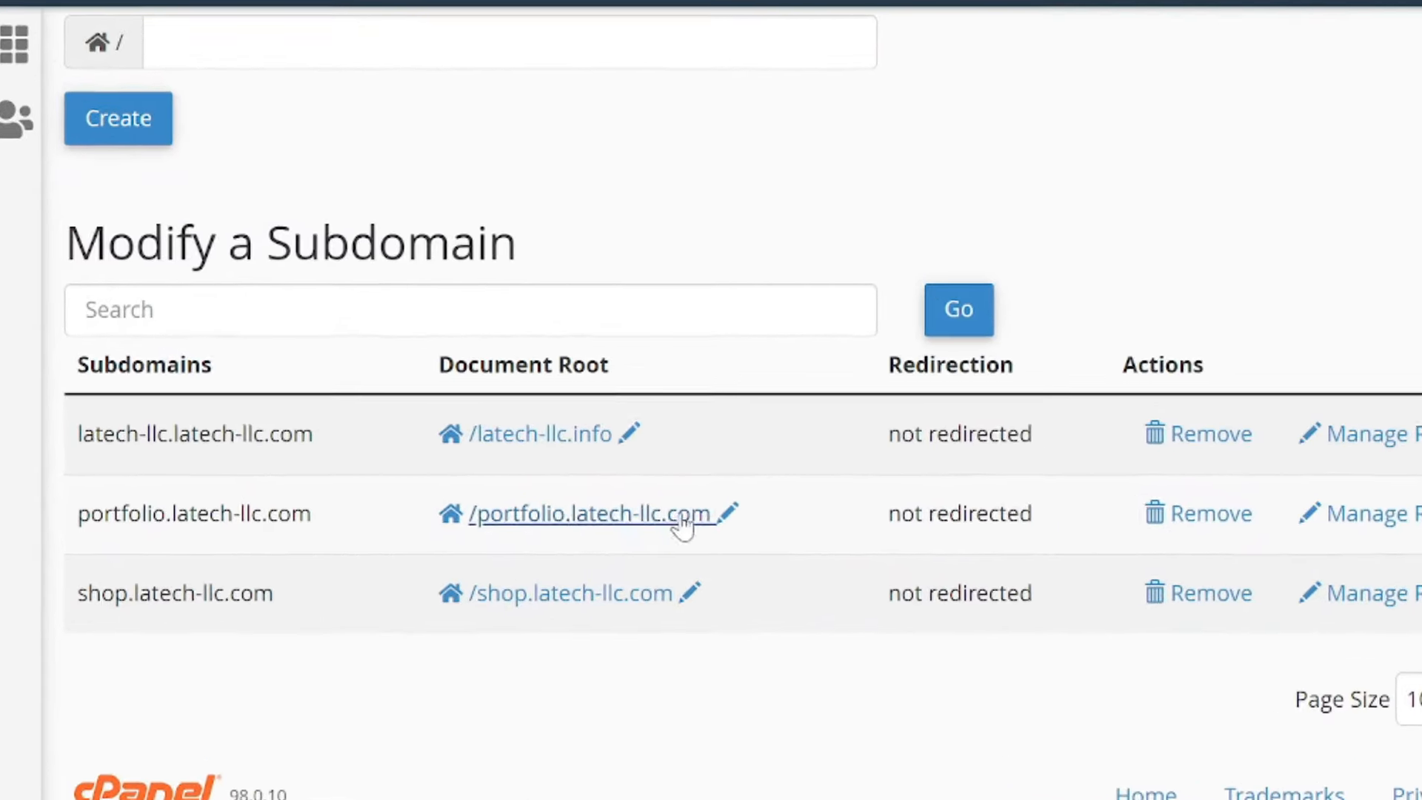
click(680, 519)
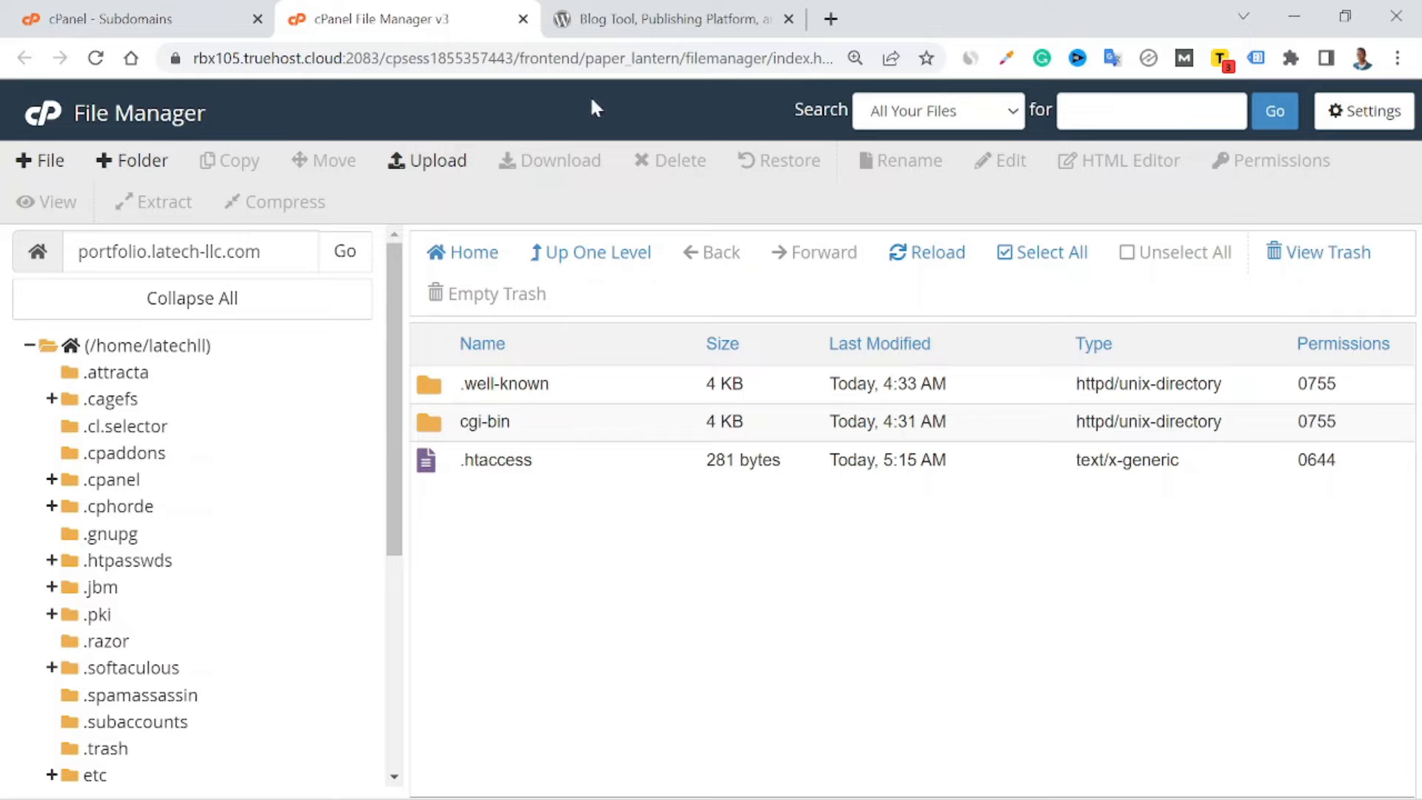
Switch to wordpress.org and find the WordPress 6.0.1 download on its download page.
click(601, 14)
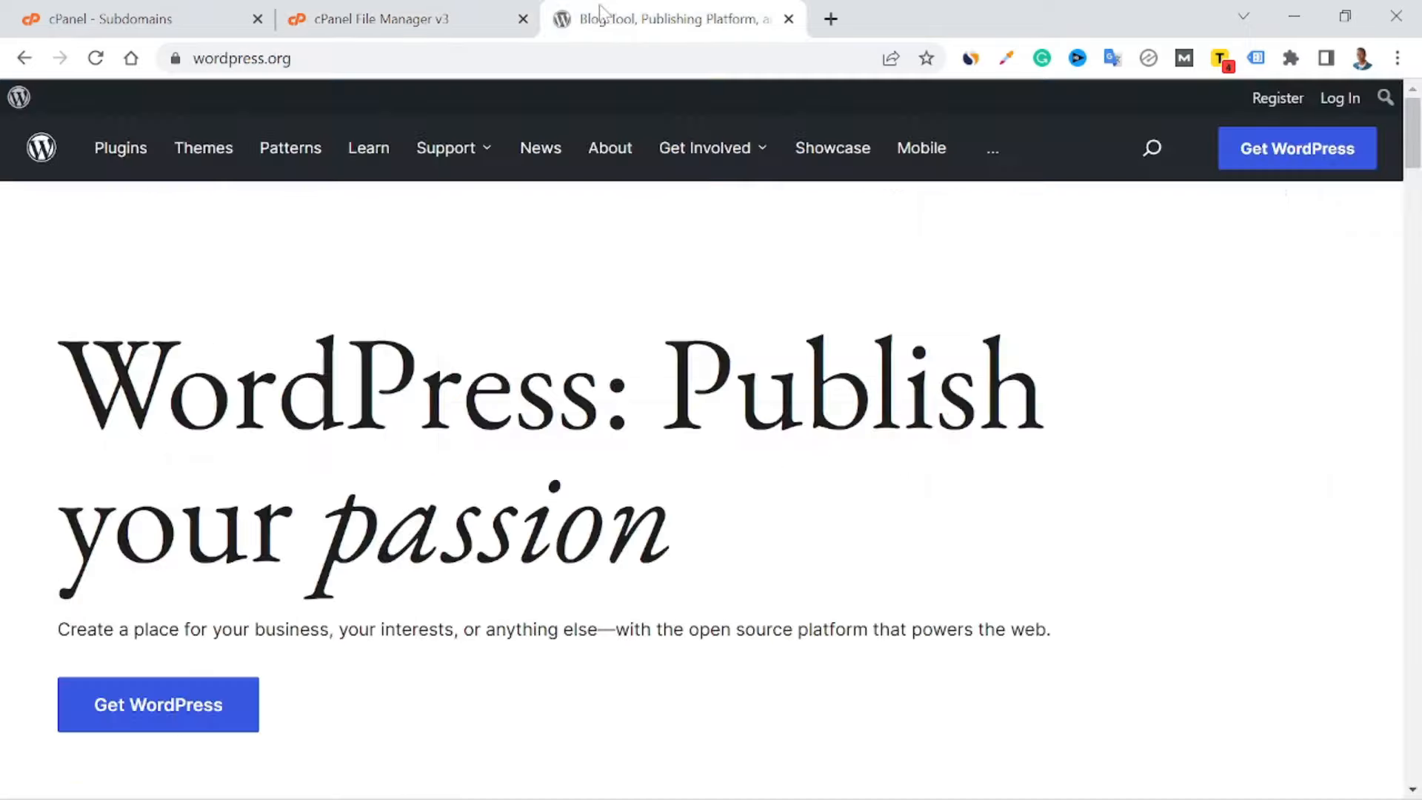
click(1316, 166)
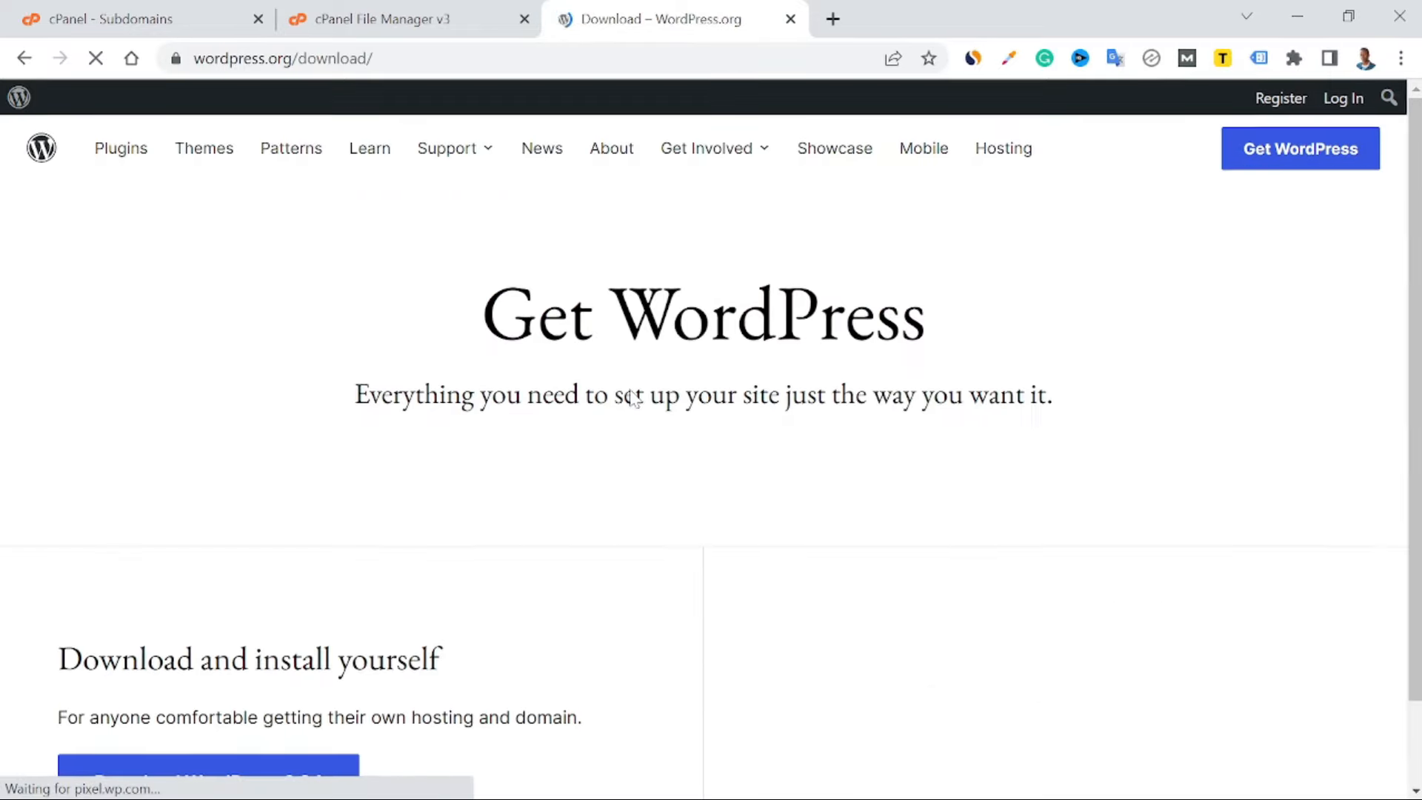
scroll(409, 449, down, 5)
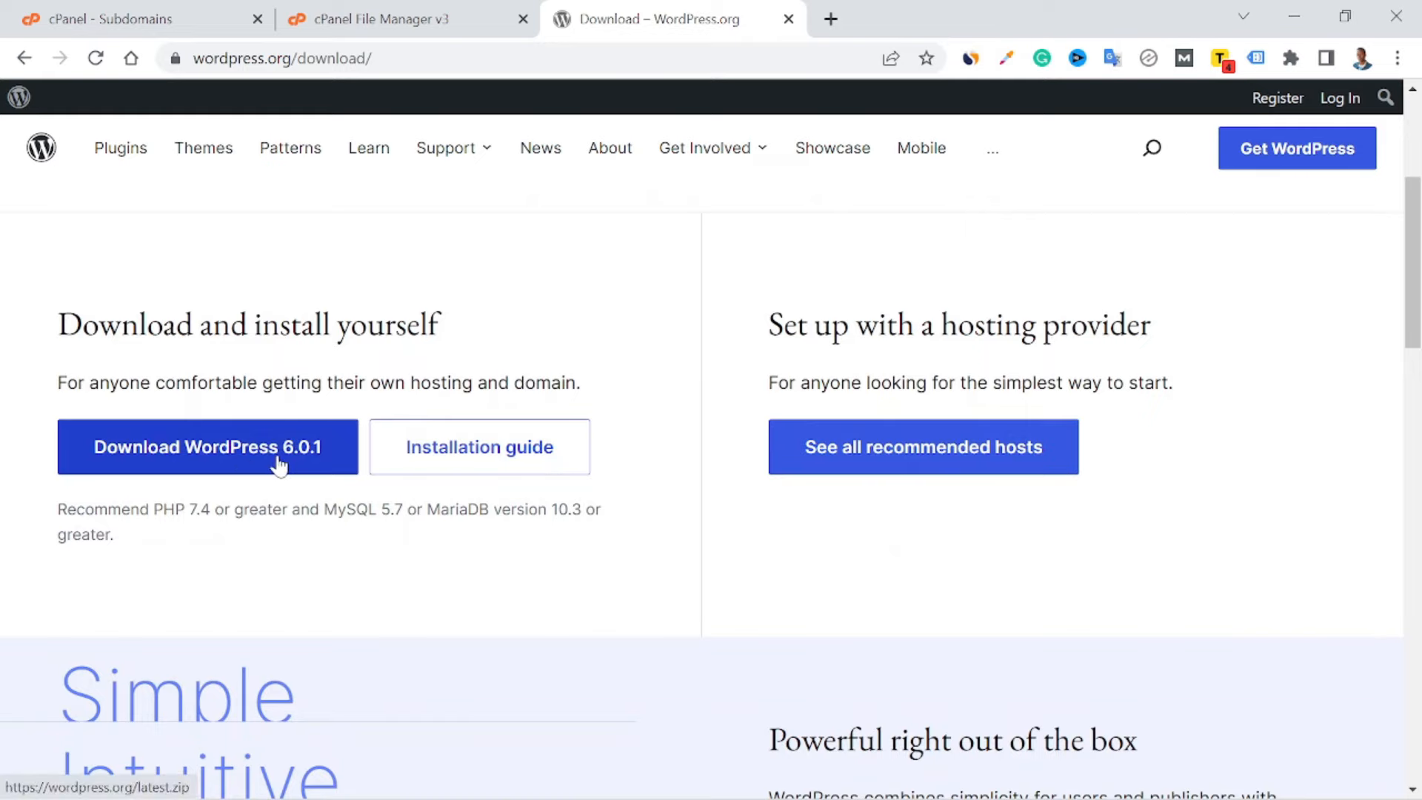
Upload wordpress-6.0.1 (1).zip from the computer's Downloads folder to the portfolio.latech-llc.com folder in File Manager.
click(436, 8)
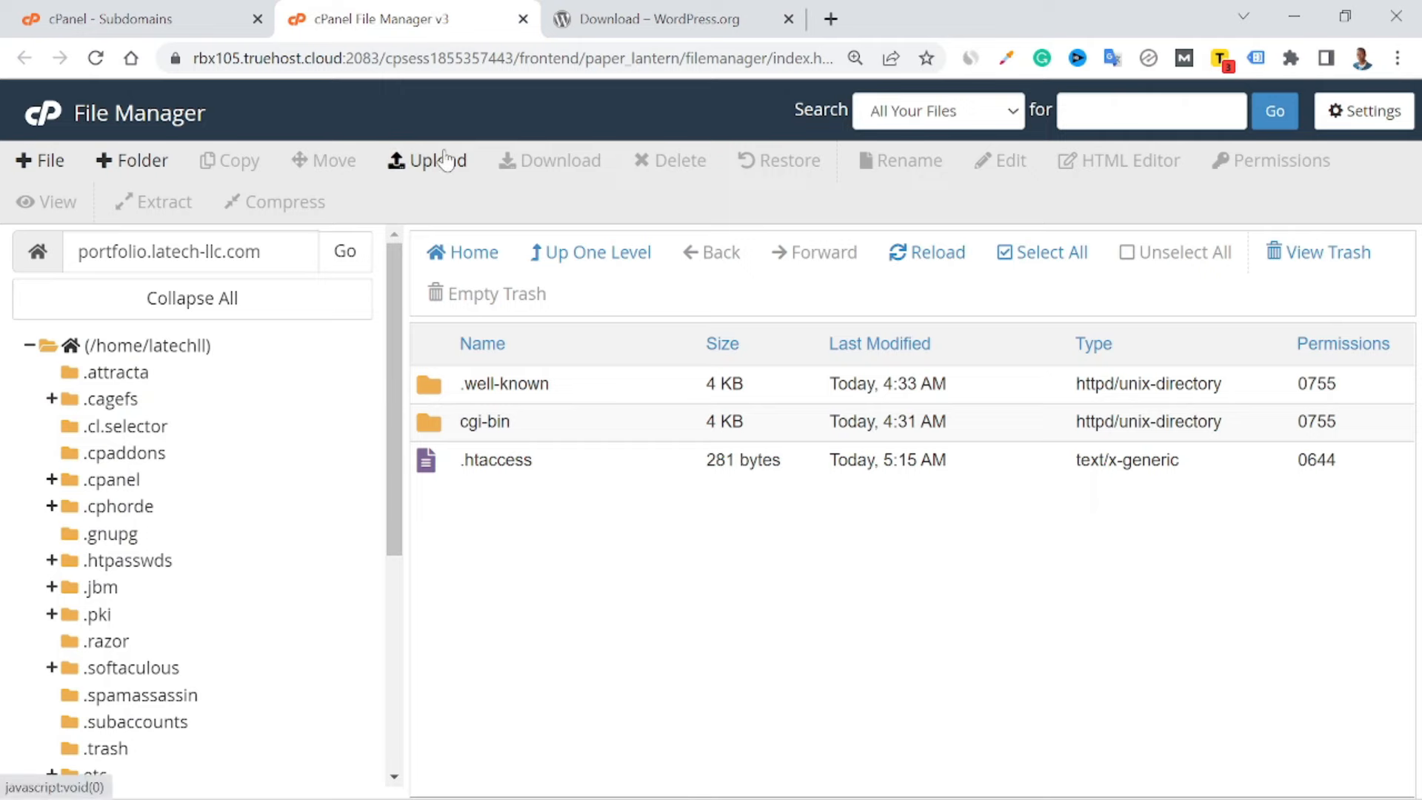
click(444, 160)
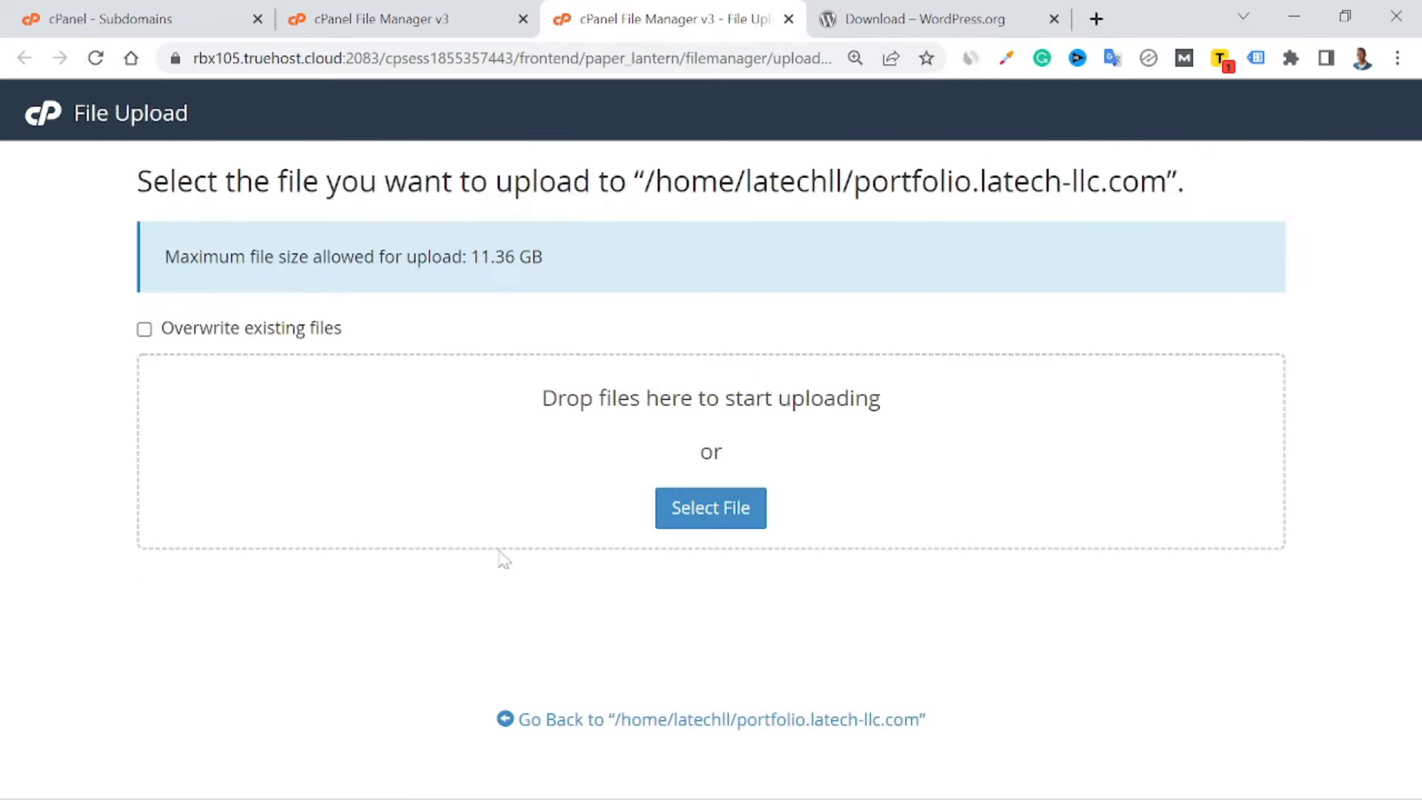
mouse_move(533, 798)
key(super+e)
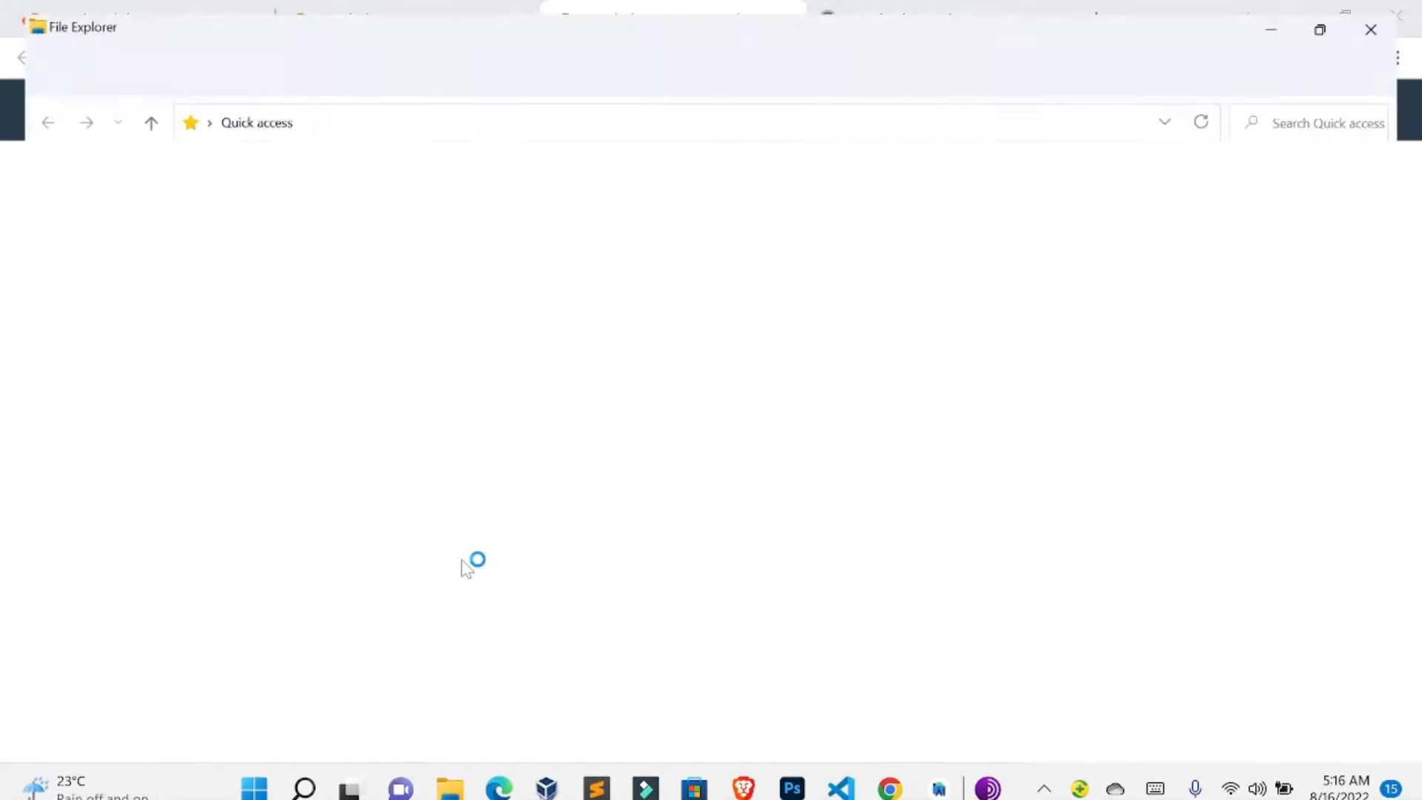
click(96, 365)
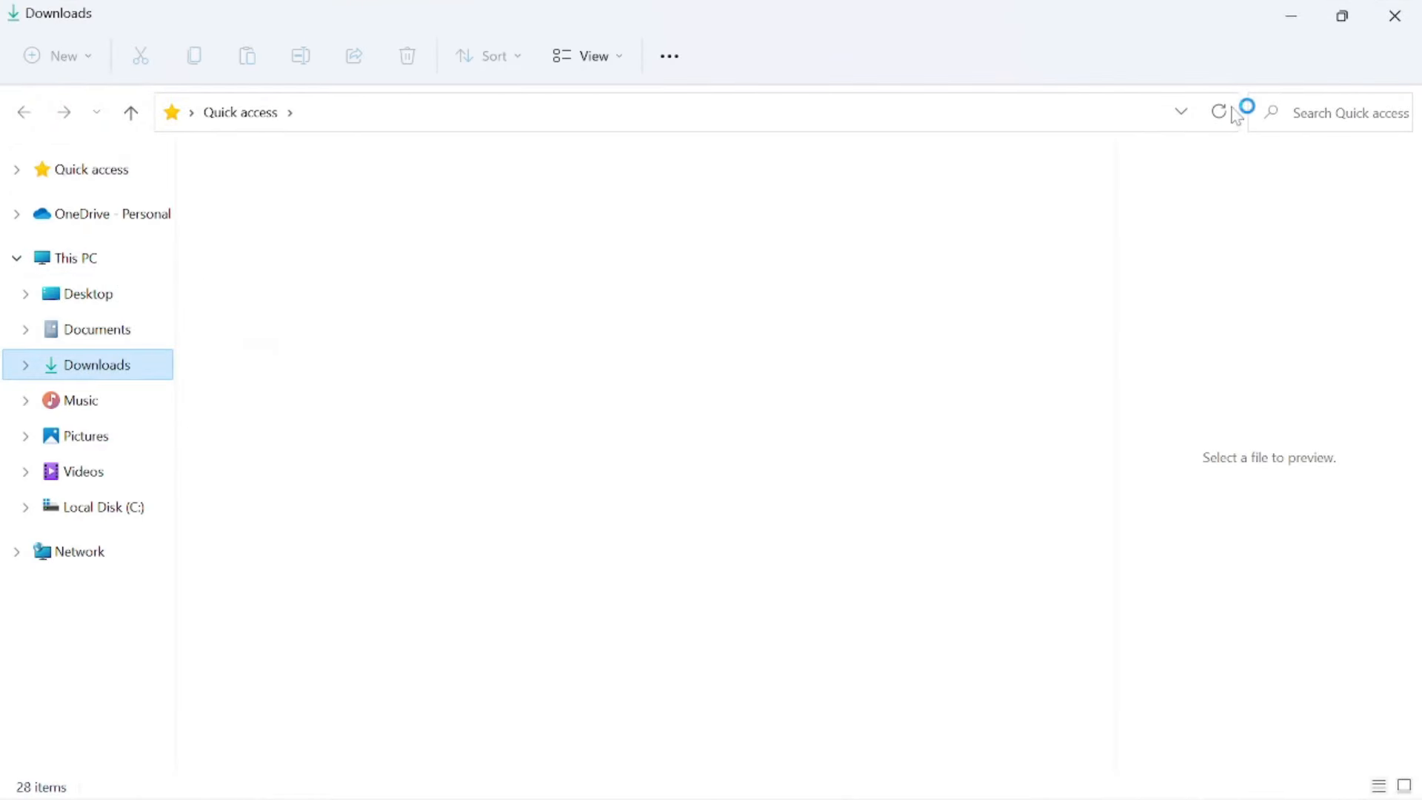
click(1342, 16)
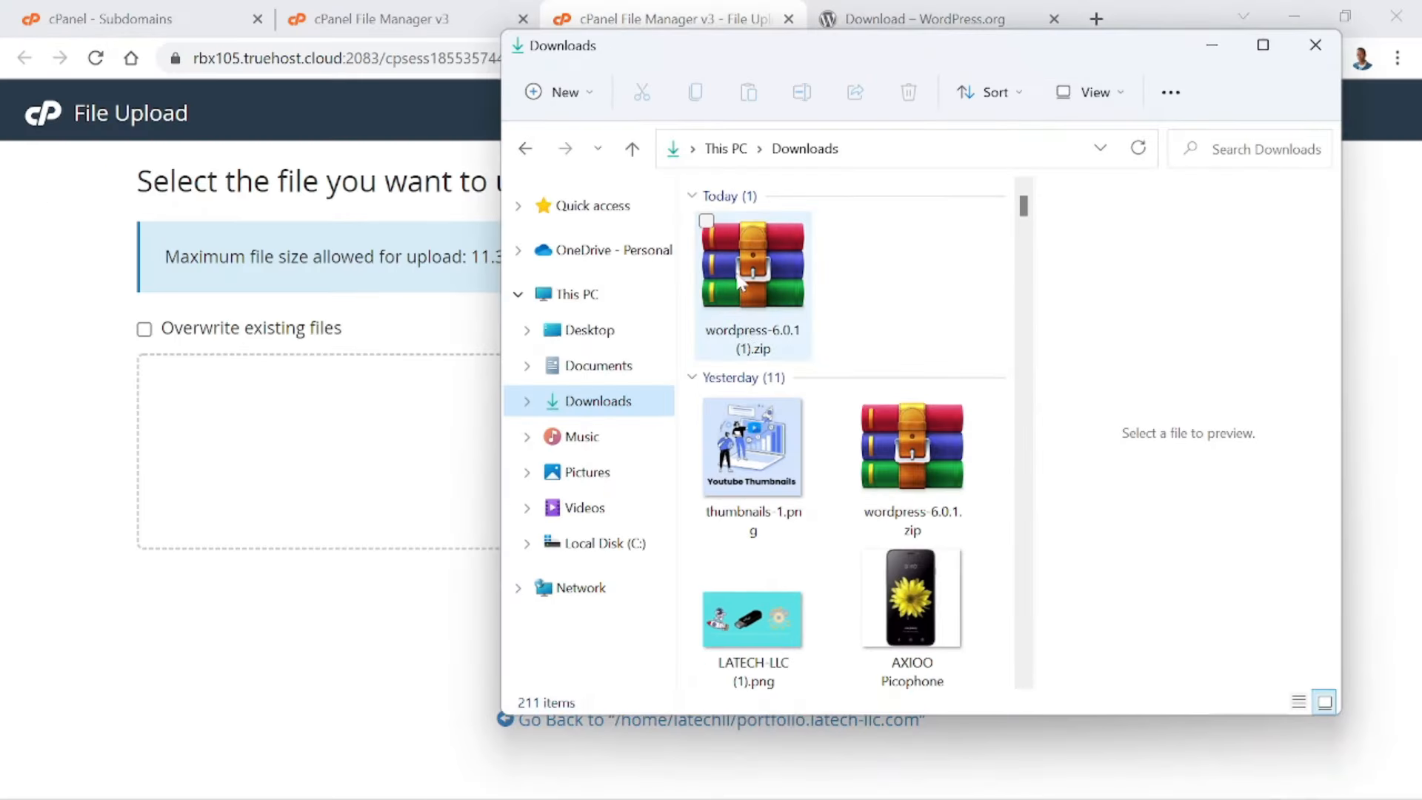
click(752, 299)
drag(751, 299, 331, 511)
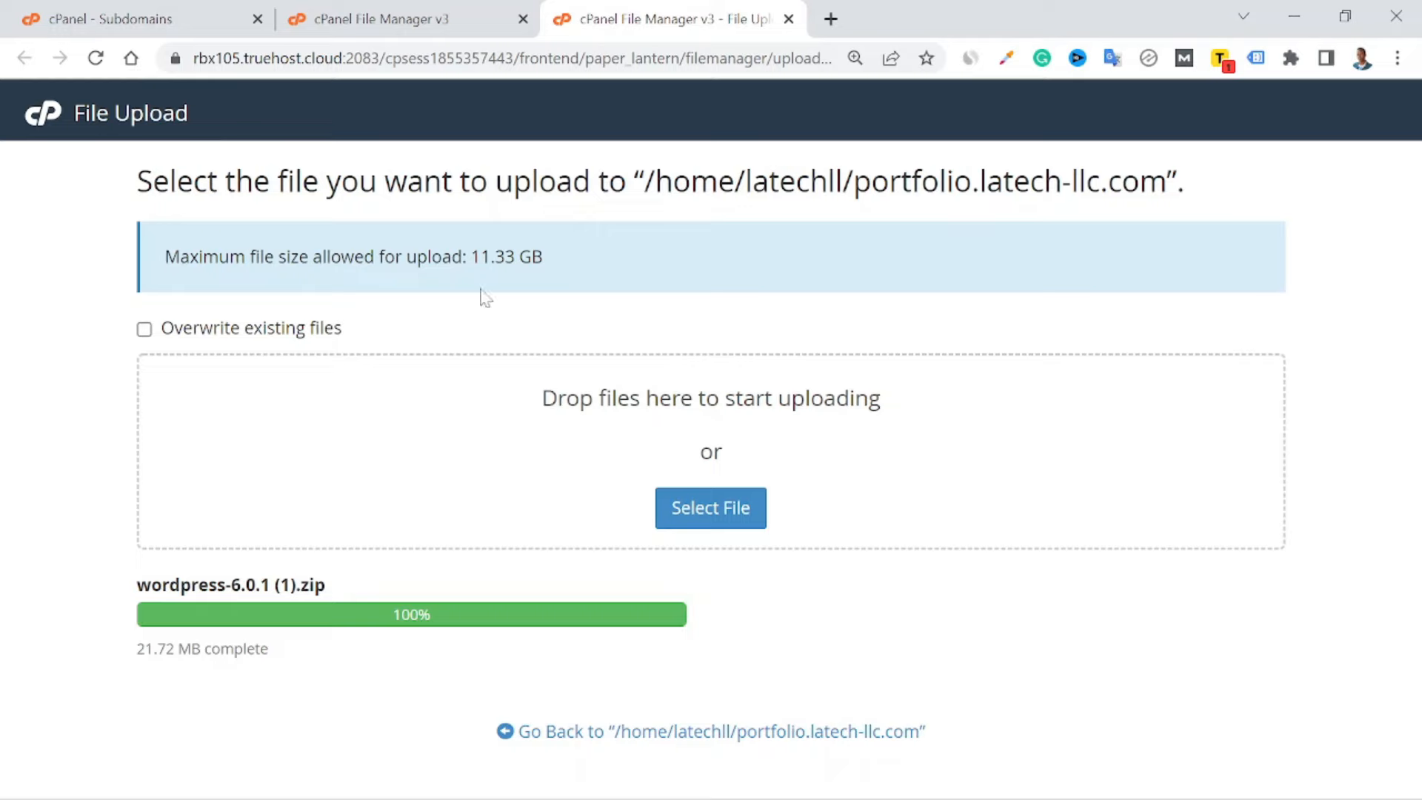
Reload the portfolio.latech-llc.com folder listing and extract wordpress-6.0.1 (1).zip into /portfolio.latech-llc.com.
click(381, 19)
click(935, 254)
click(885, 281)
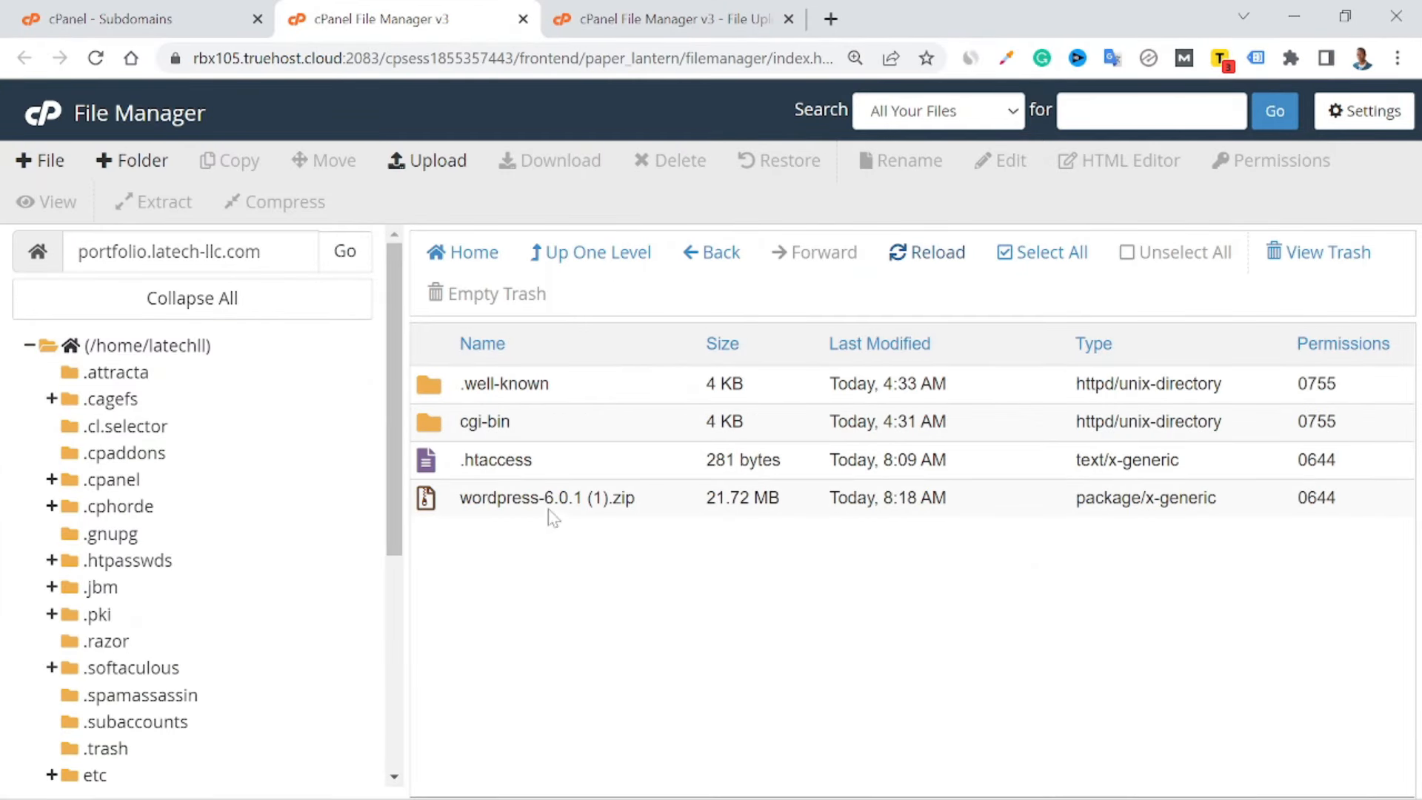
click(548, 504)
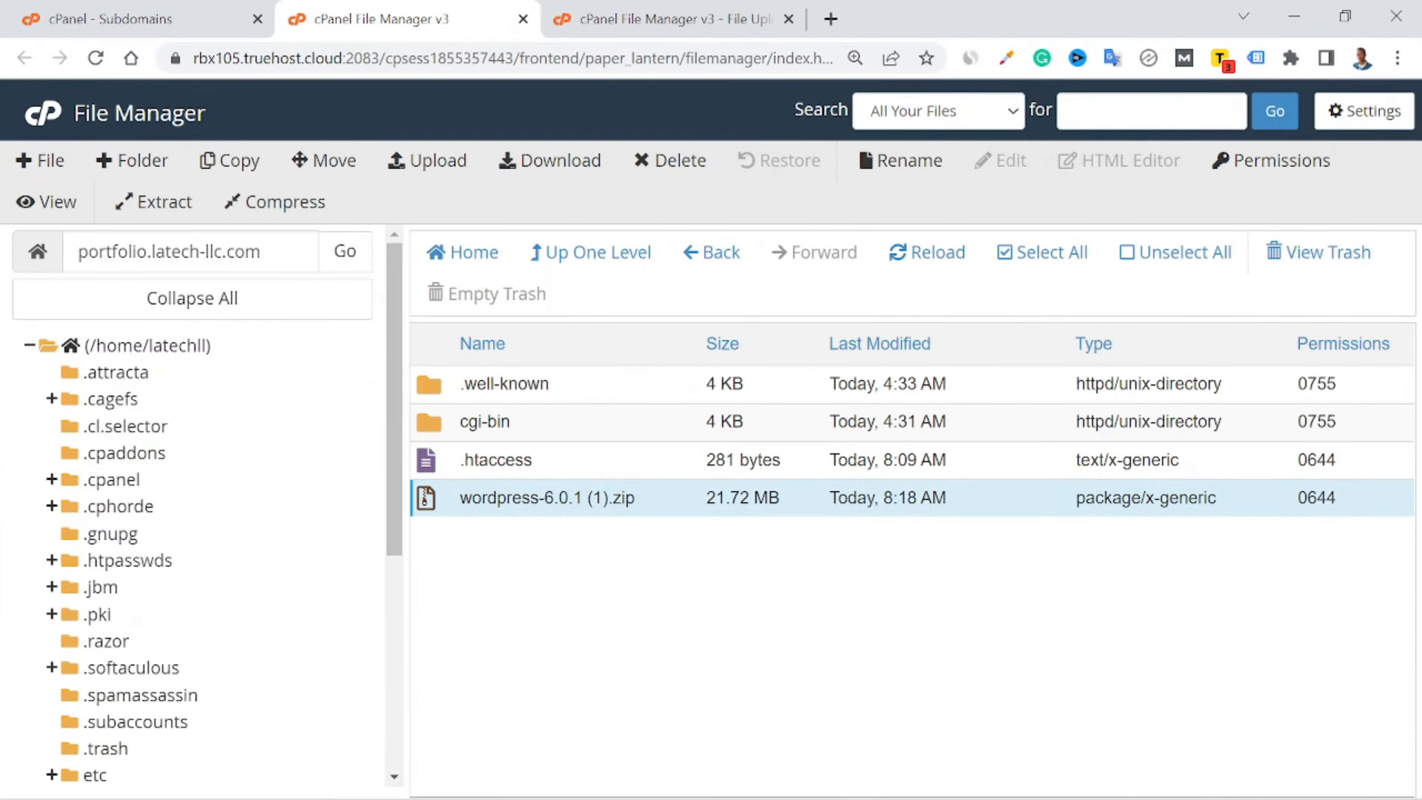
right_click(552, 498)
click(614, 720)
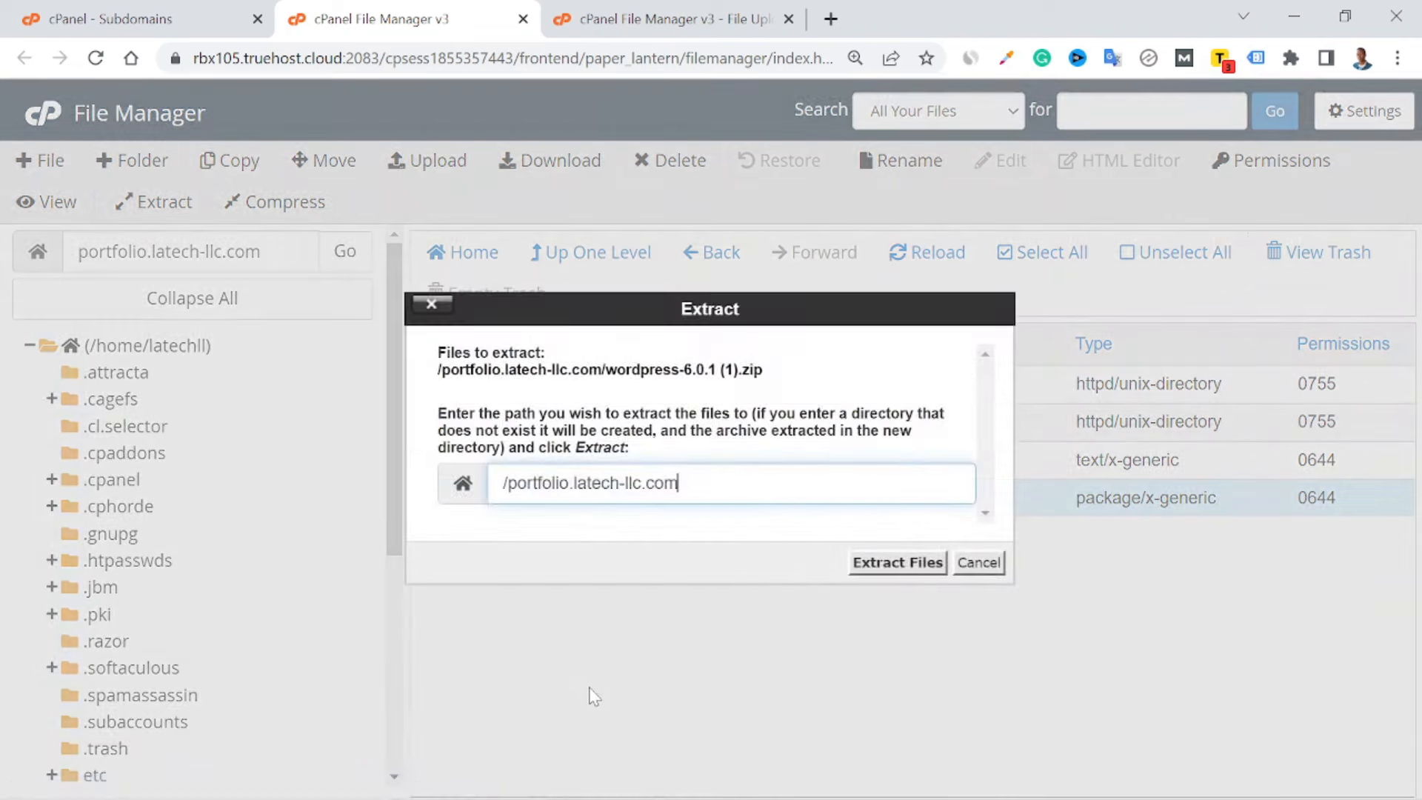
click(865, 562)
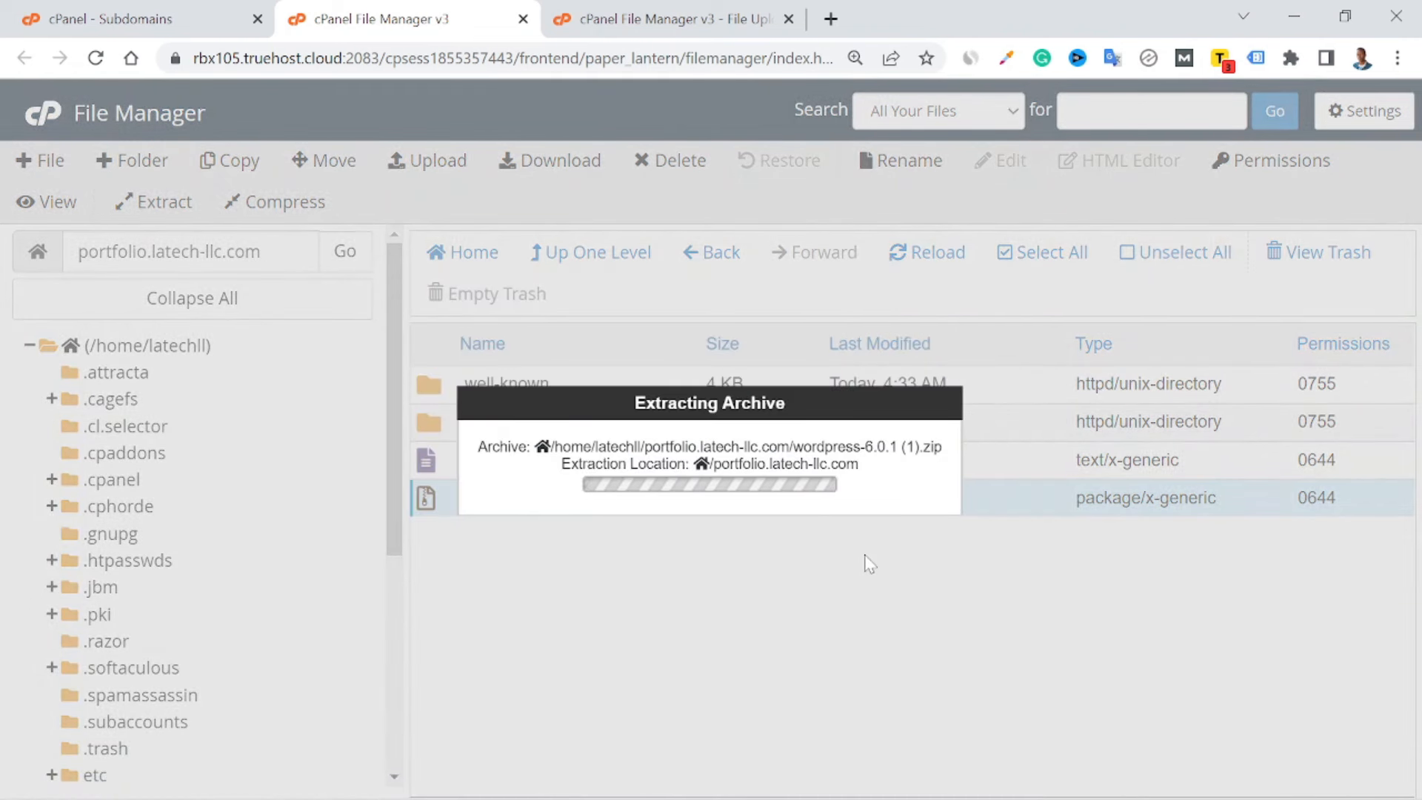
scroll(827, 428, down, 15)
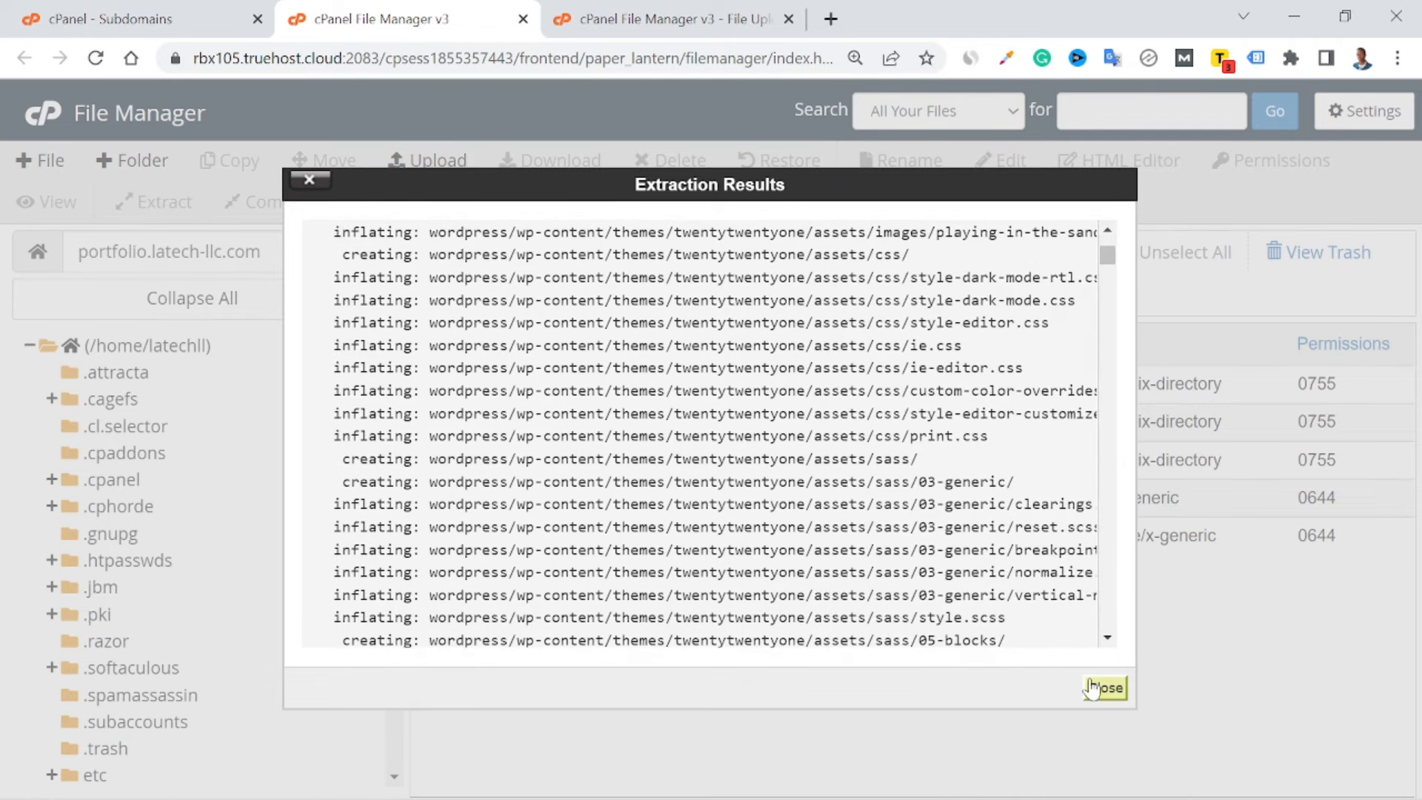
click(1104, 687)
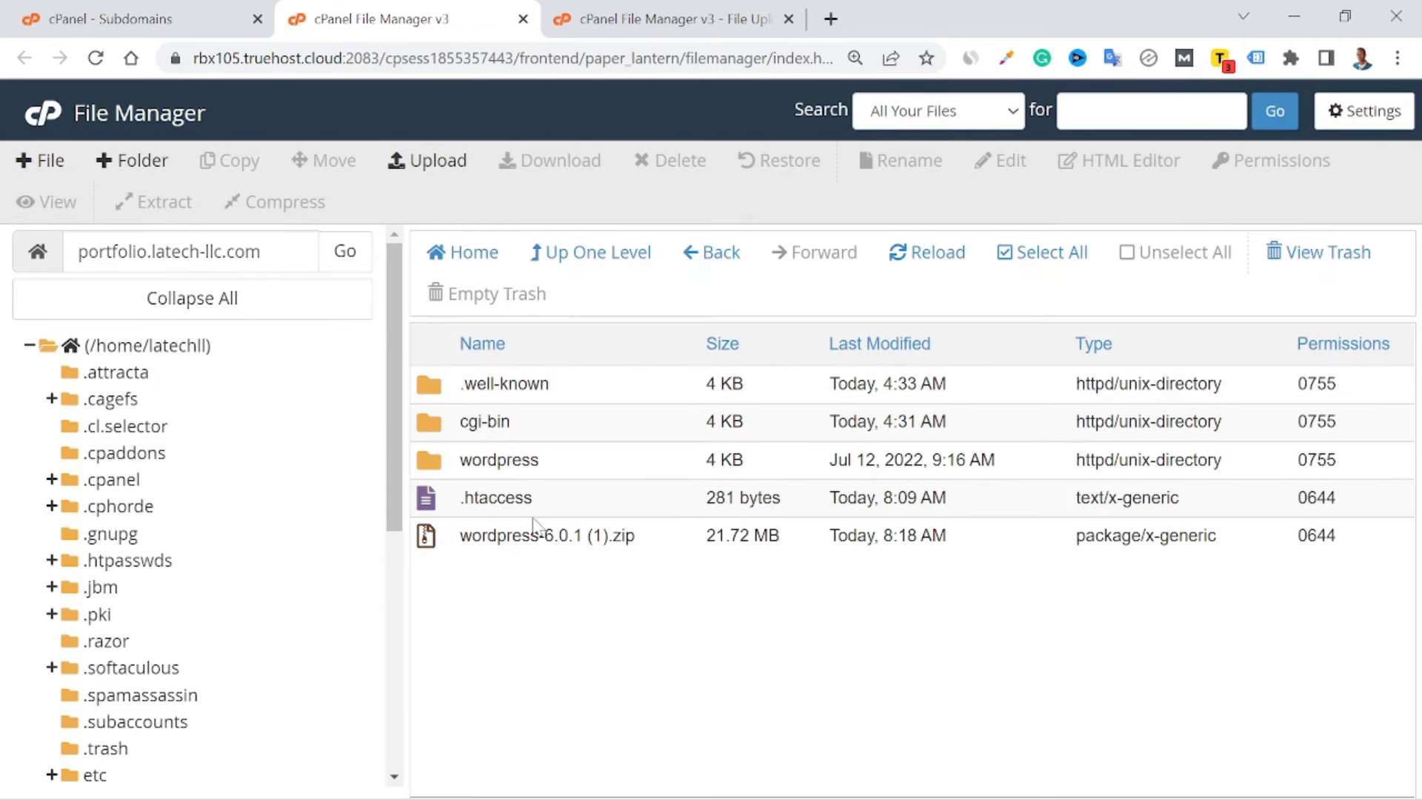
Move all files and folders from the extracted wordpress folder to /portfolio.latech-llc.com/.
double_click(436, 466)
drag(509, 368, 612, 798)
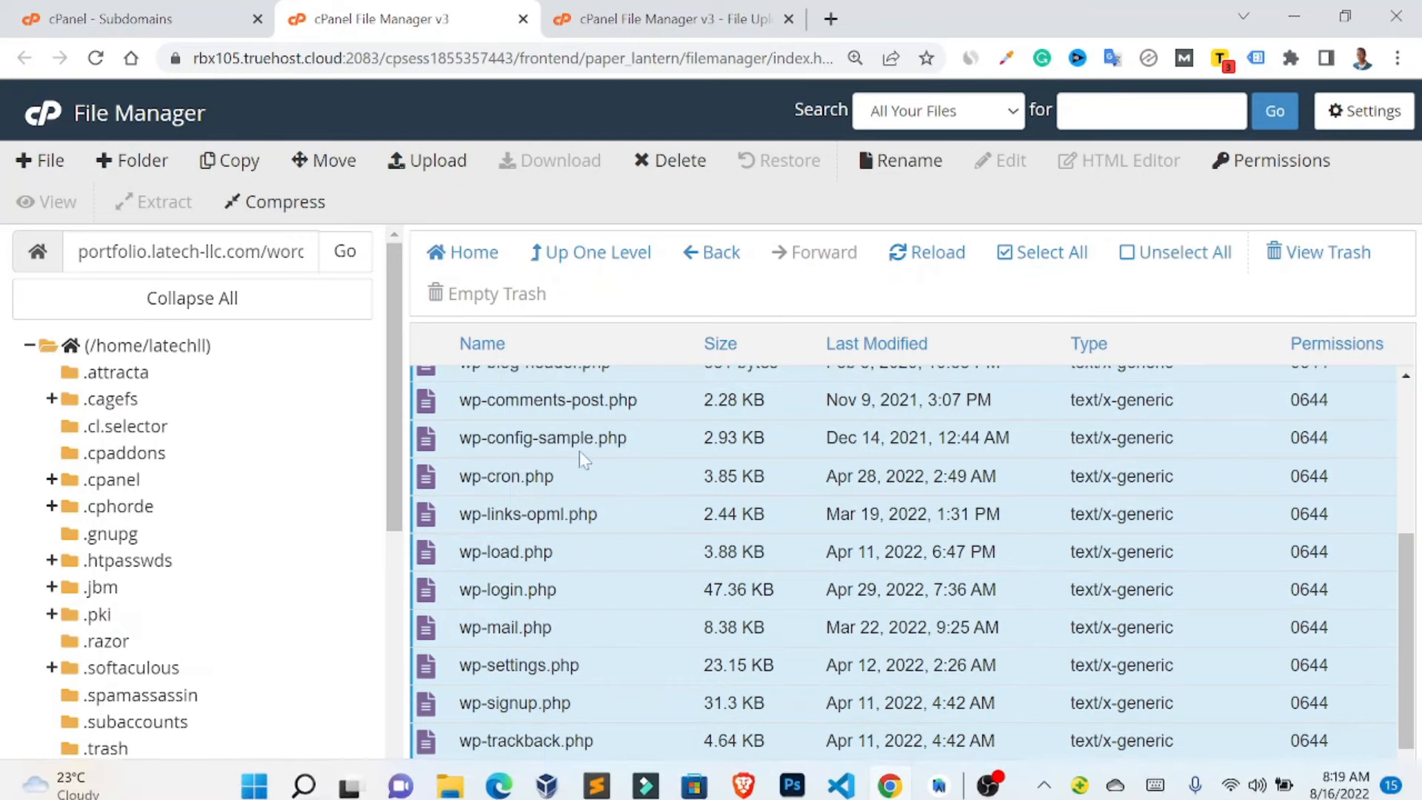
click(322, 161)
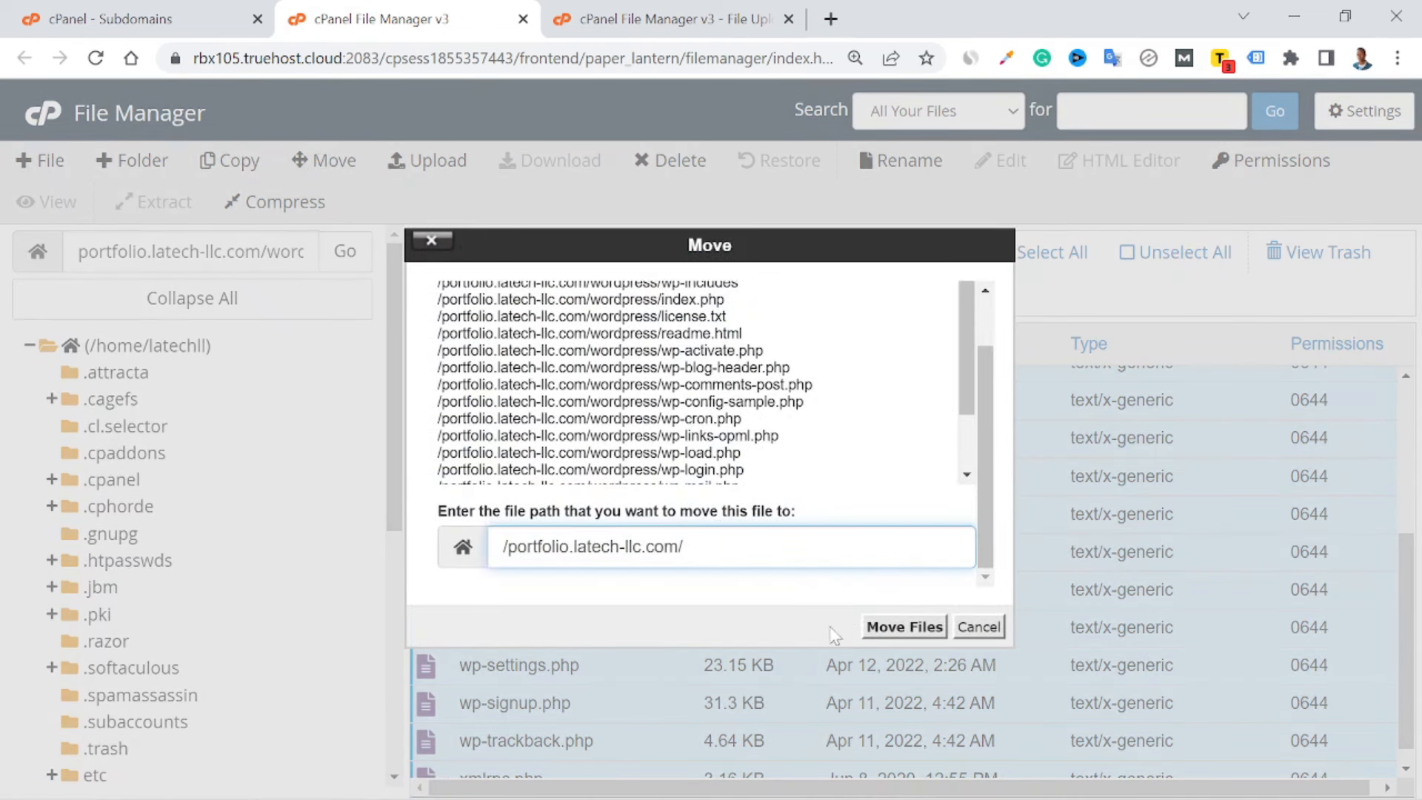
click(925, 631)
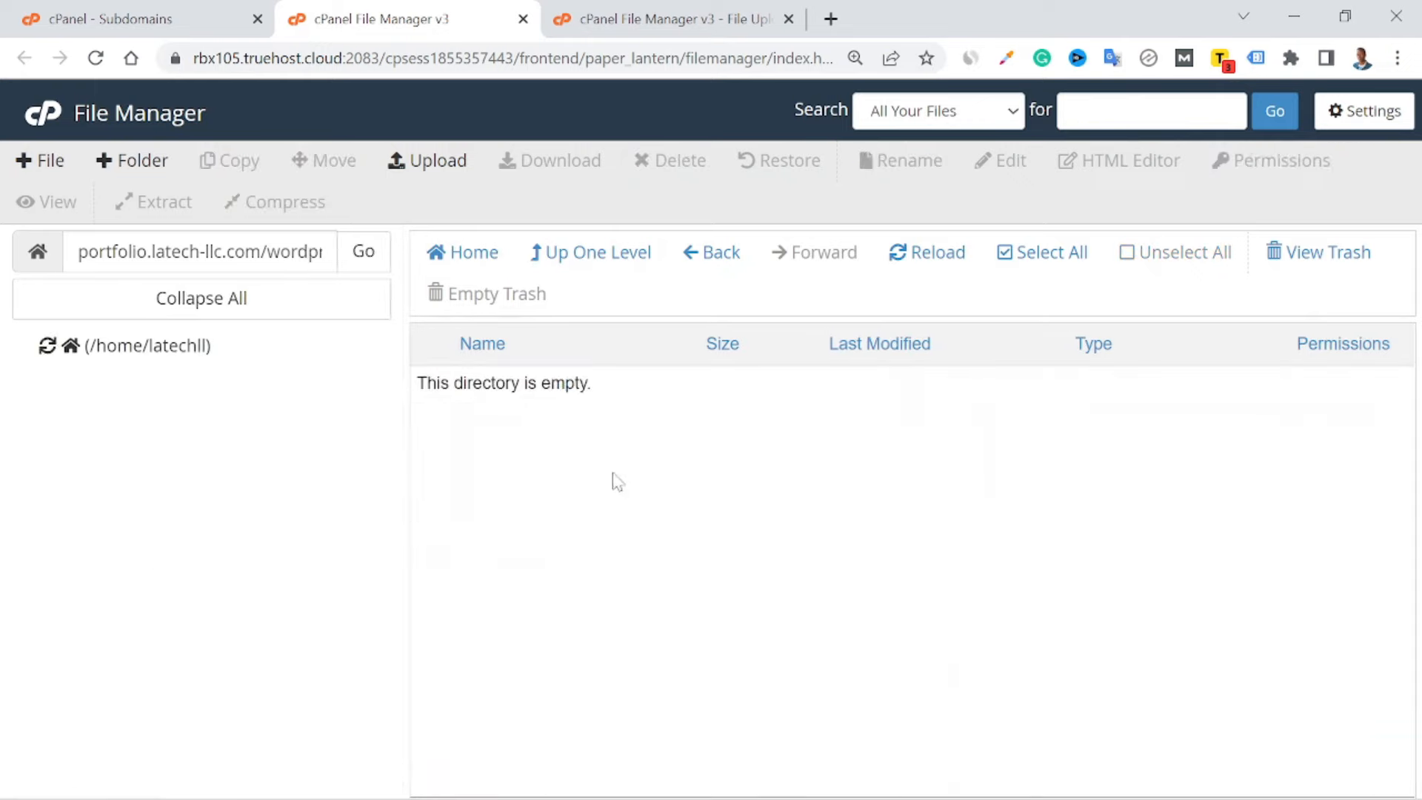
Return to the portfolio.latech-llc.com folder and delete the emptied wordpress folder and the wordpress-6.0.1 (1).zip archive.
click(701, 258)
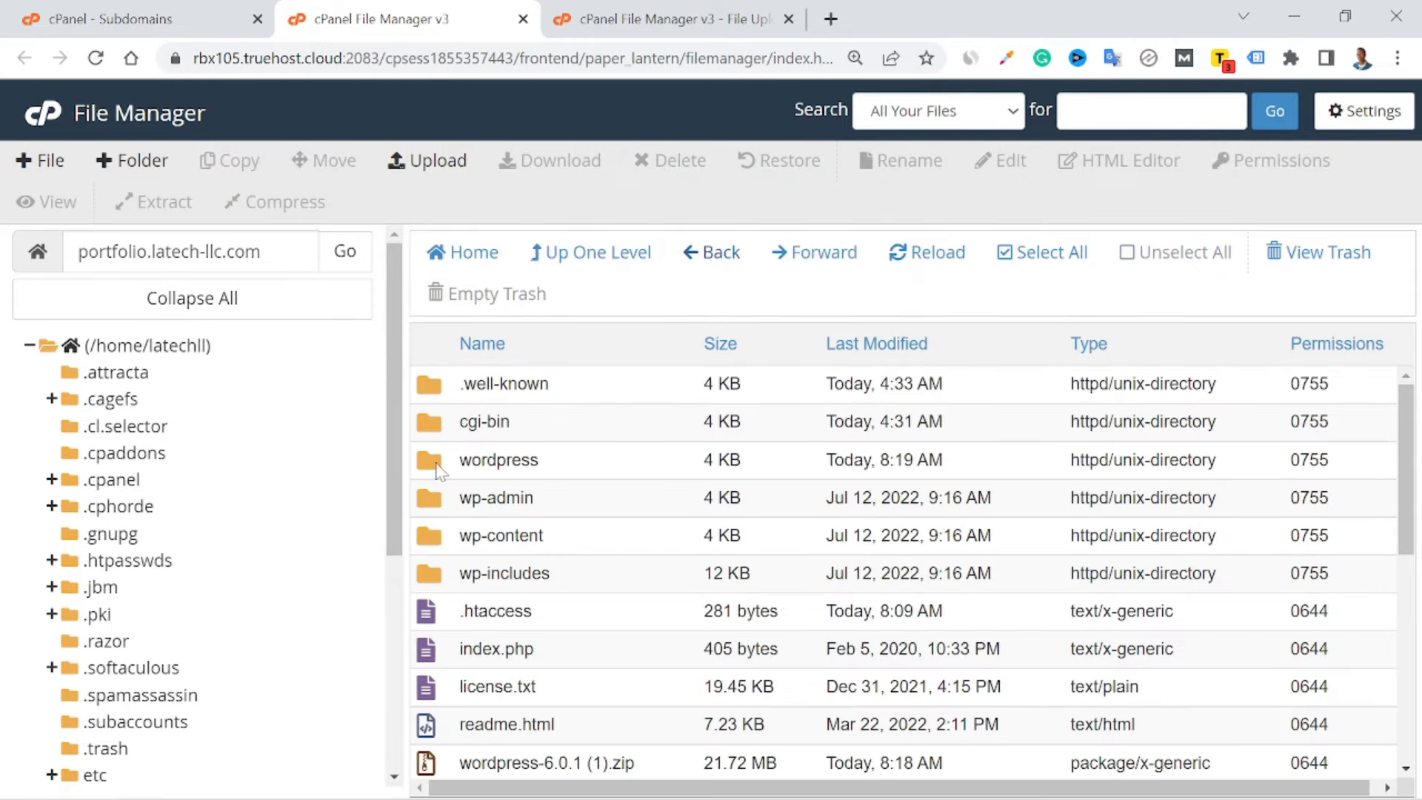
click(439, 468)
scroll(911, 570, down, 3)
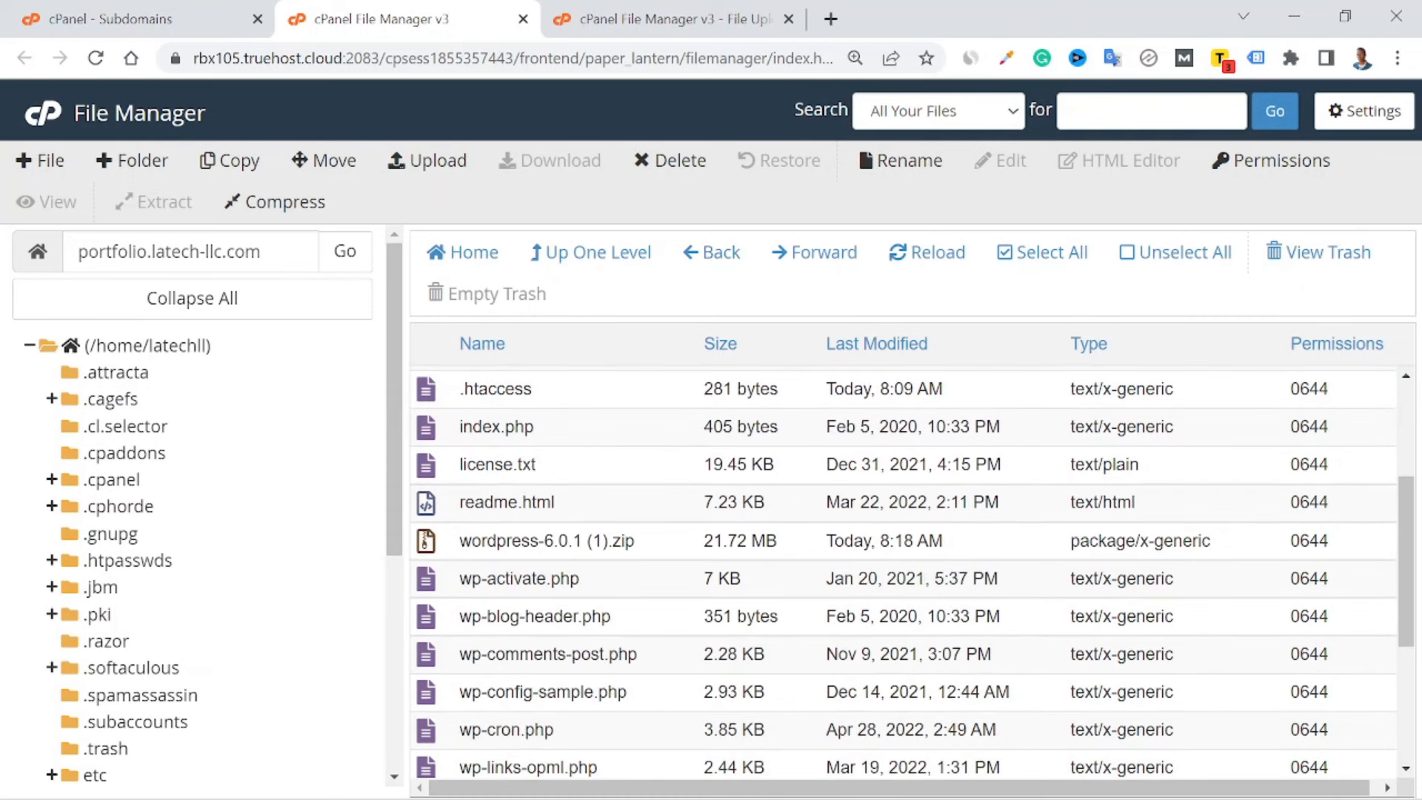
click(437, 554)
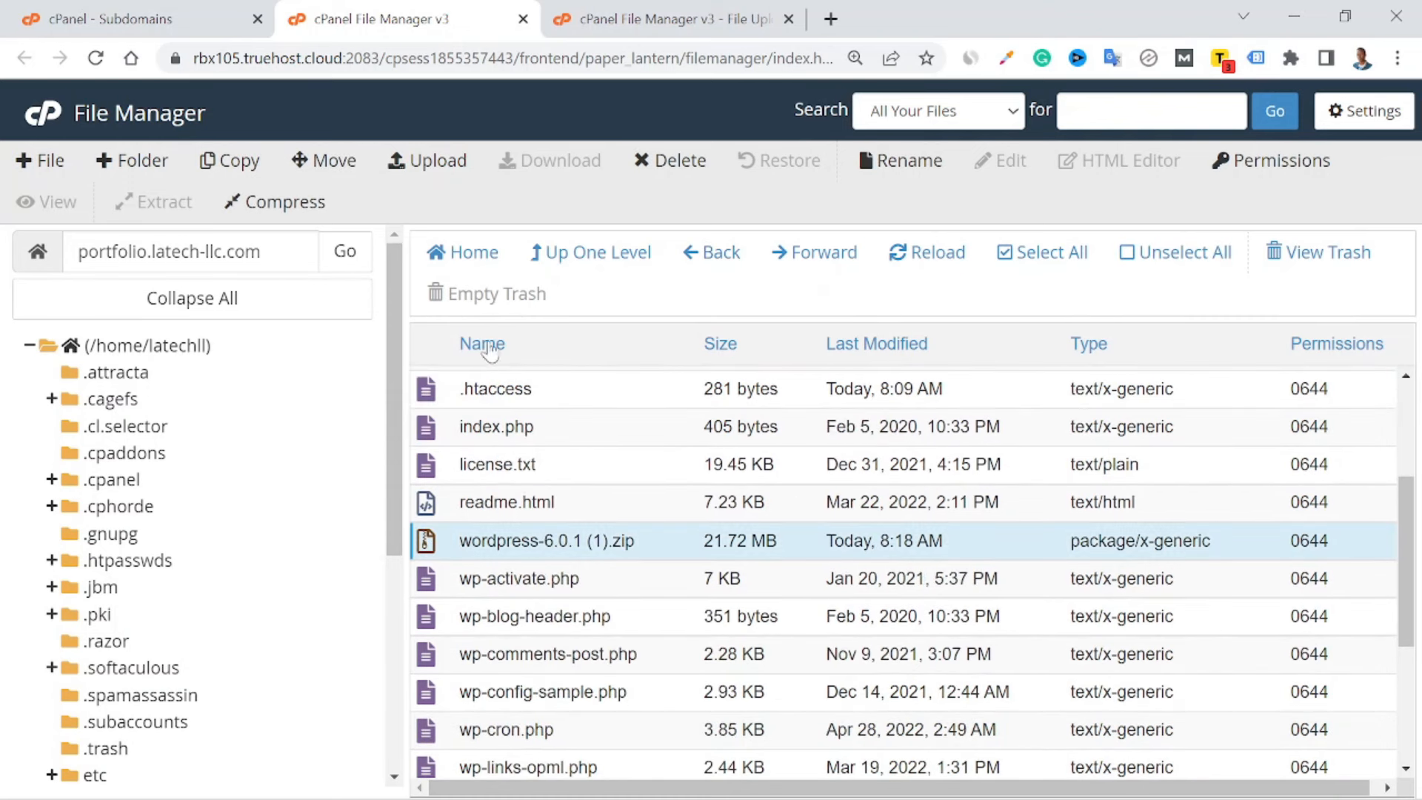
click(664, 163)
click(545, 461)
click(908, 524)
scroll(607, 467, down, 1)
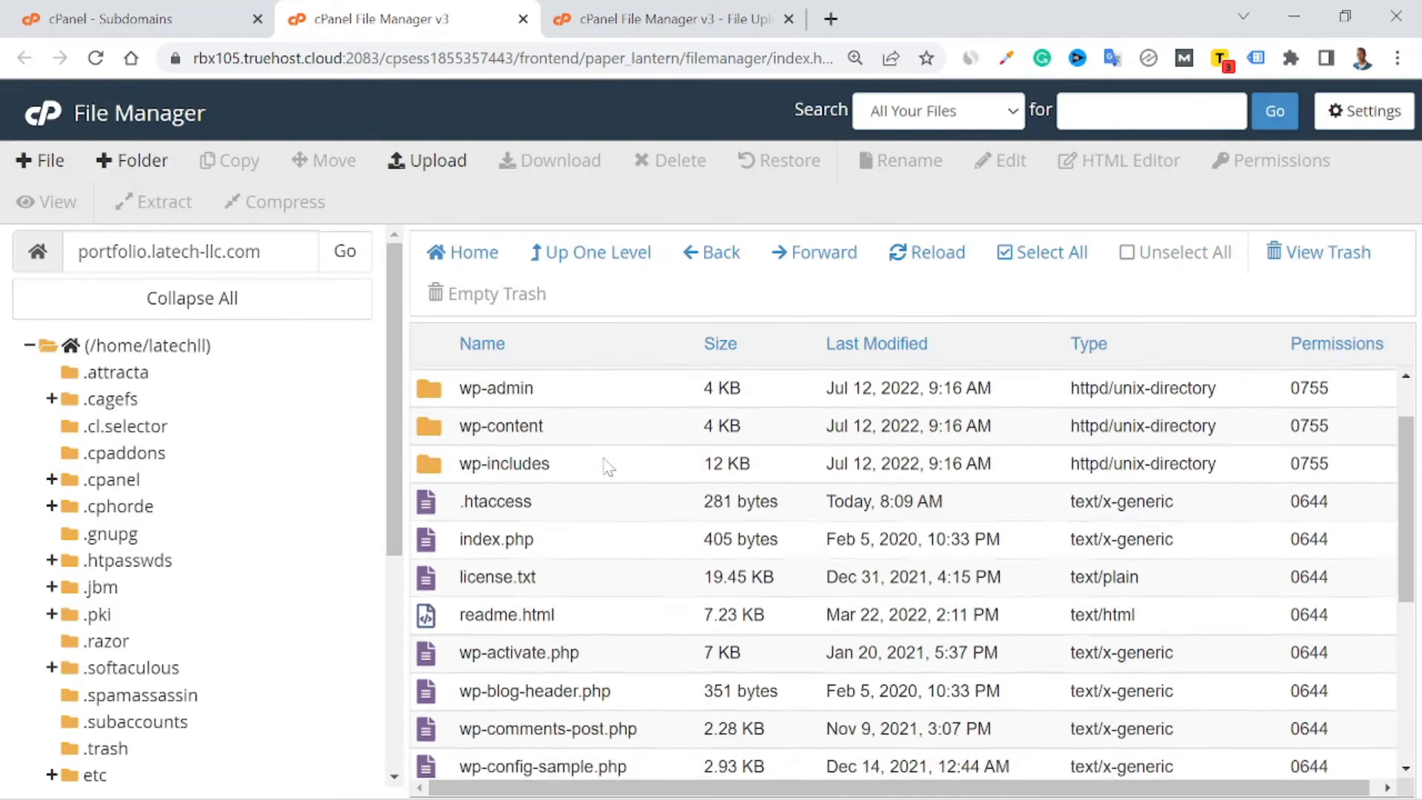
scroll(608, 467, down, 5)
scroll(607, 466, up, 2)
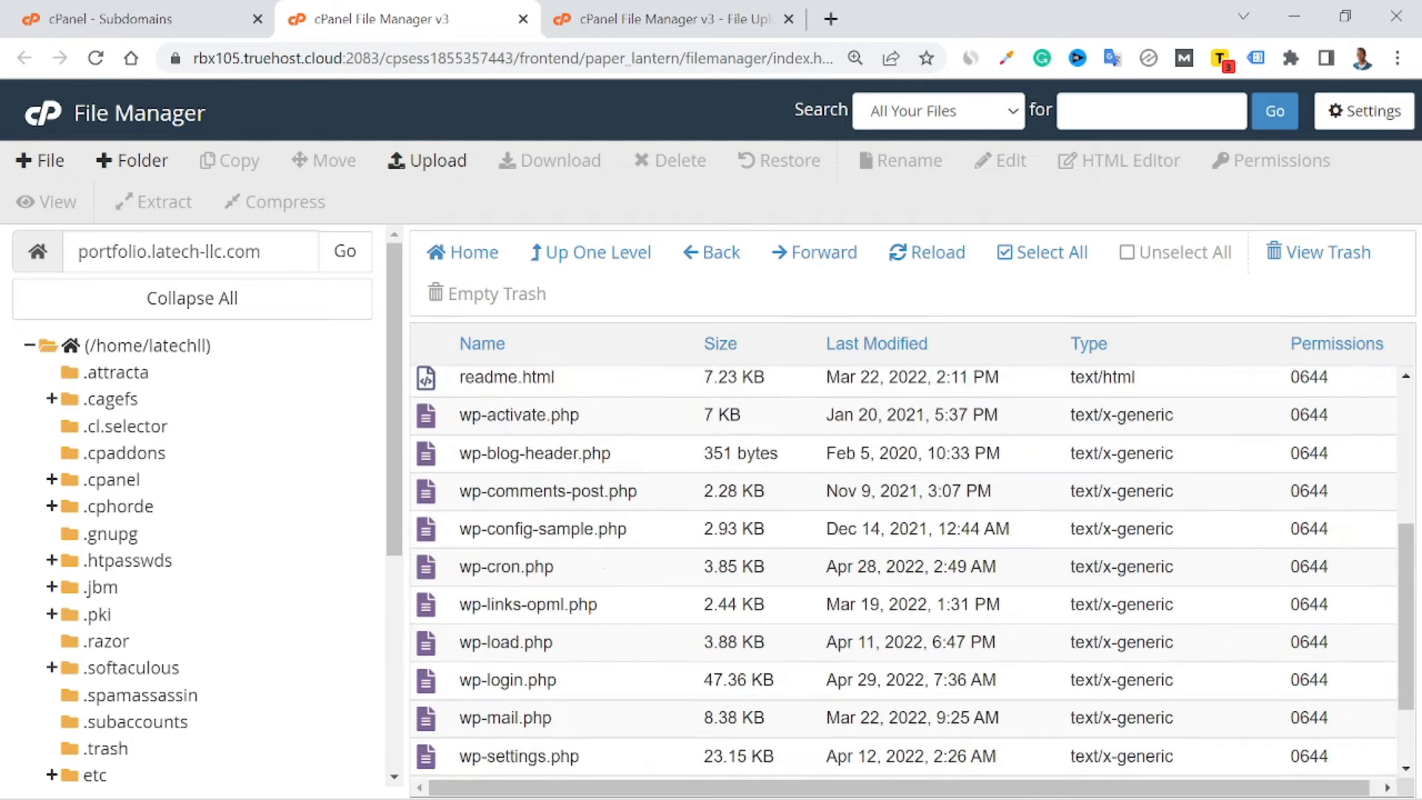
Open wp-config-sample.php from the portfolio.latech-llc.com folder in the code editor to view its database settings.
click(542, 529)
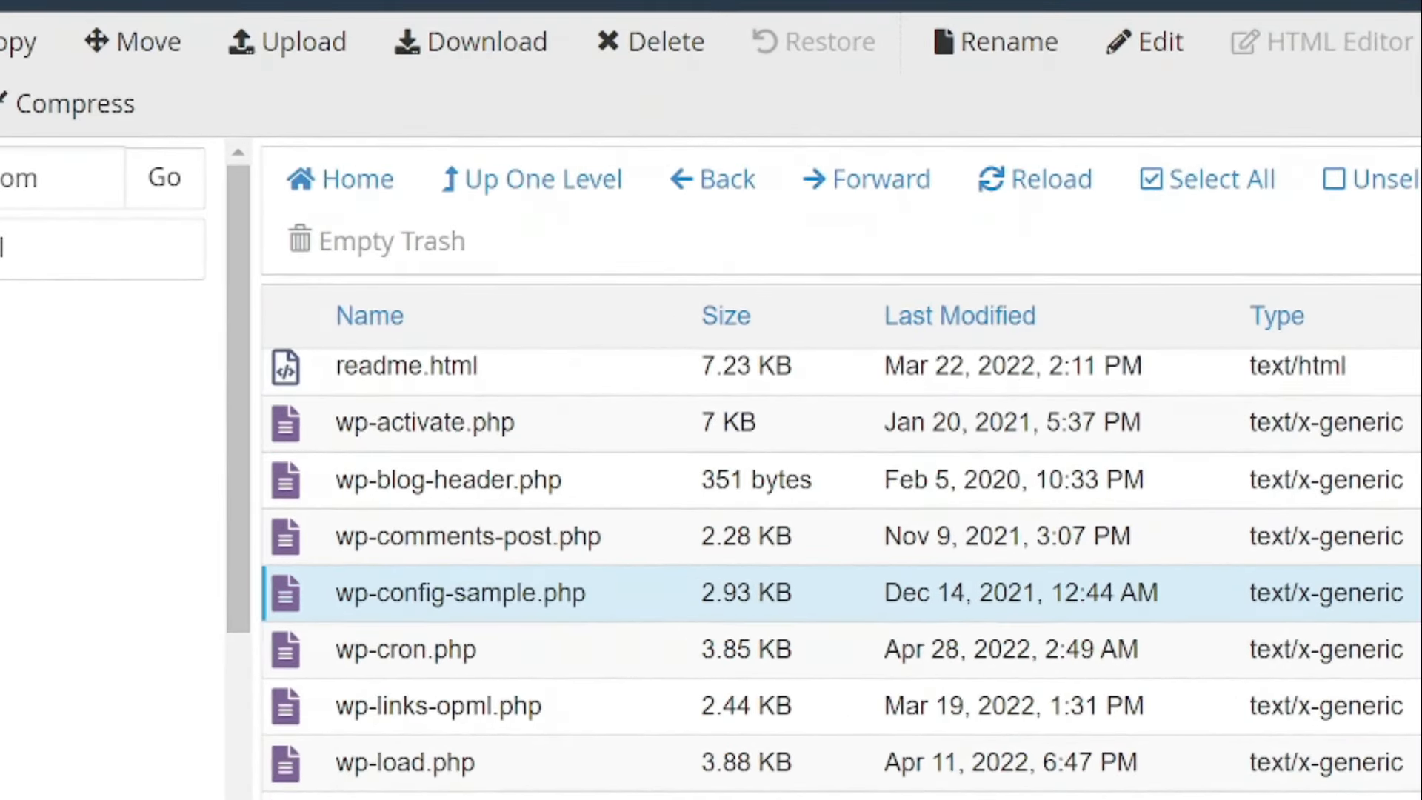
right_click(506, 575)
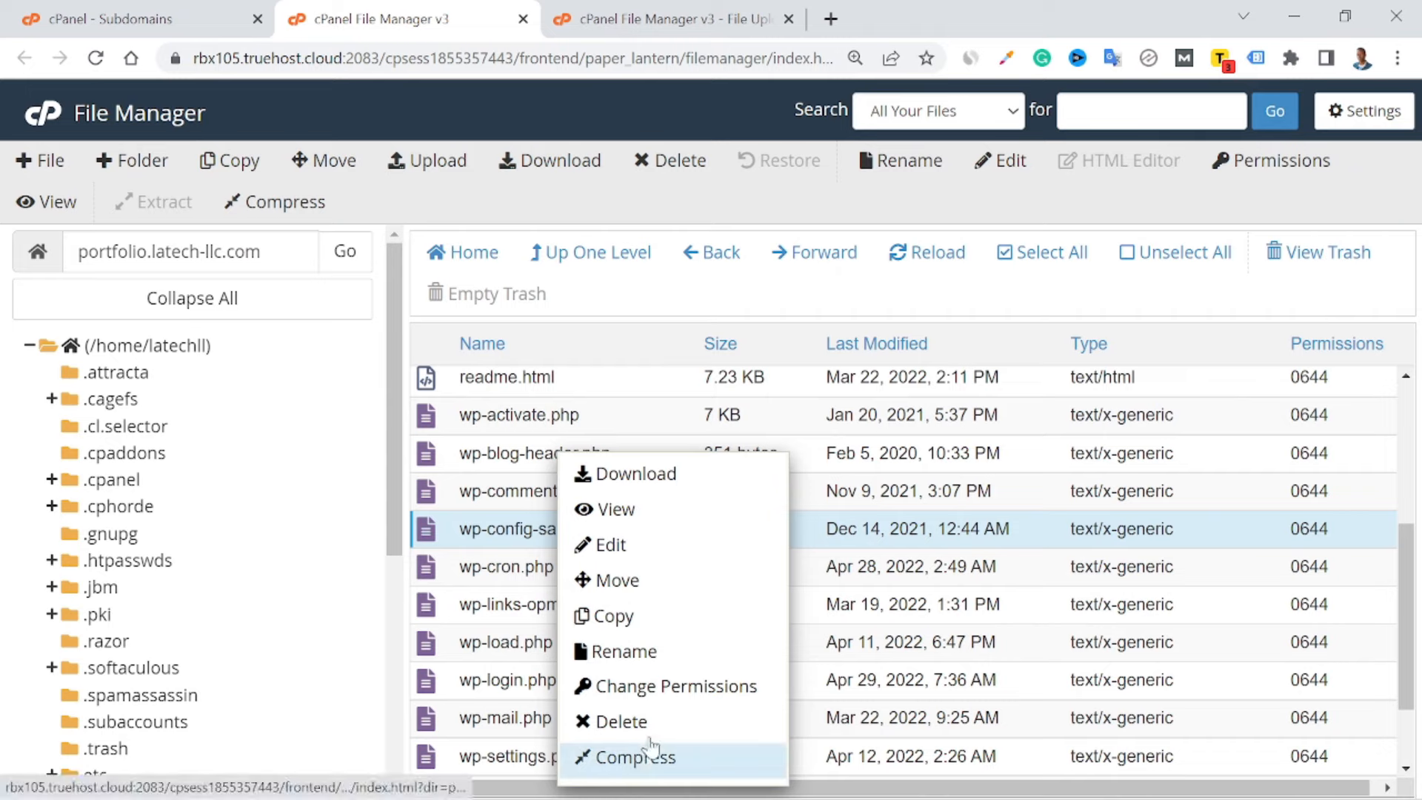
click(622, 552)
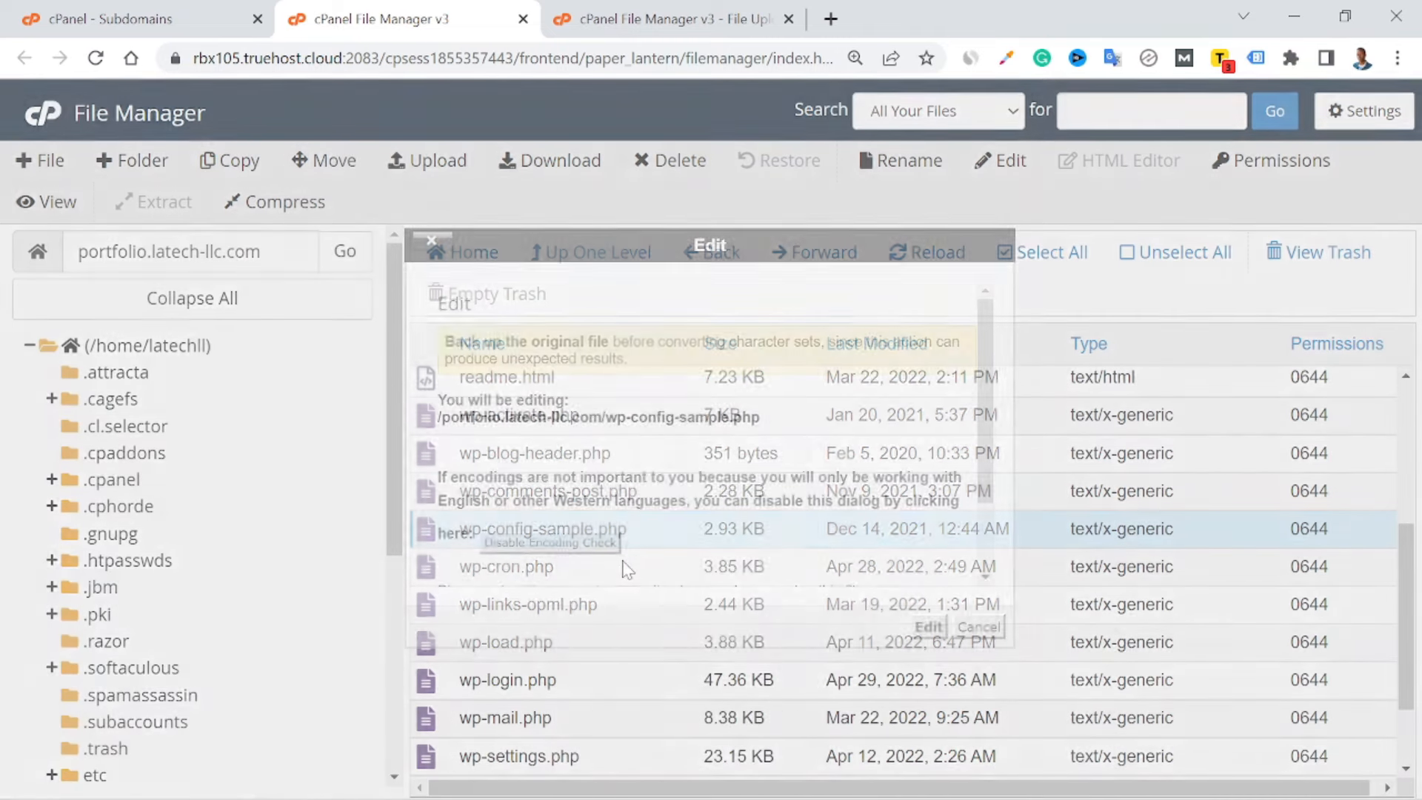
click(929, 627)
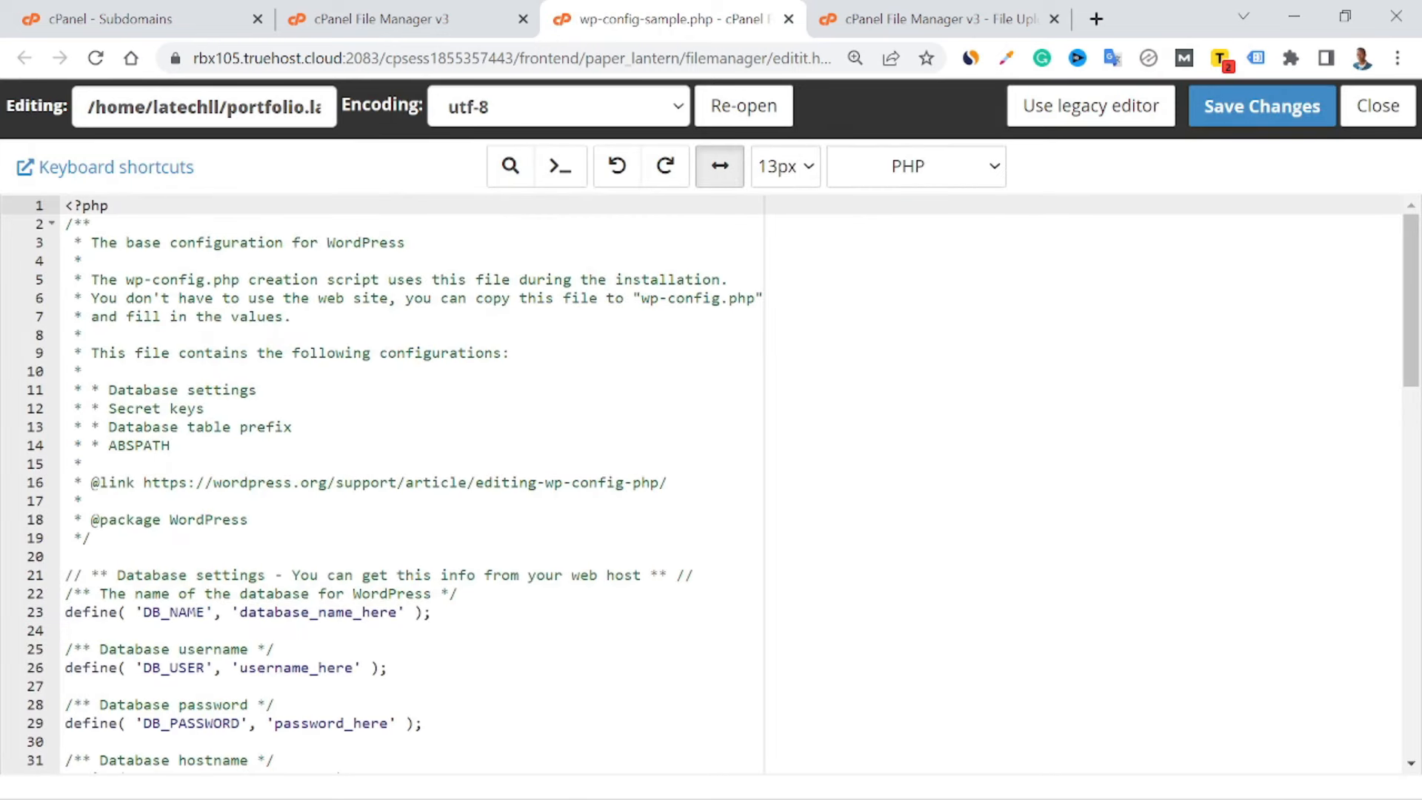
Switch to Notepad with a blank note and place its window beside the configuration file's code.
click(301, 781)
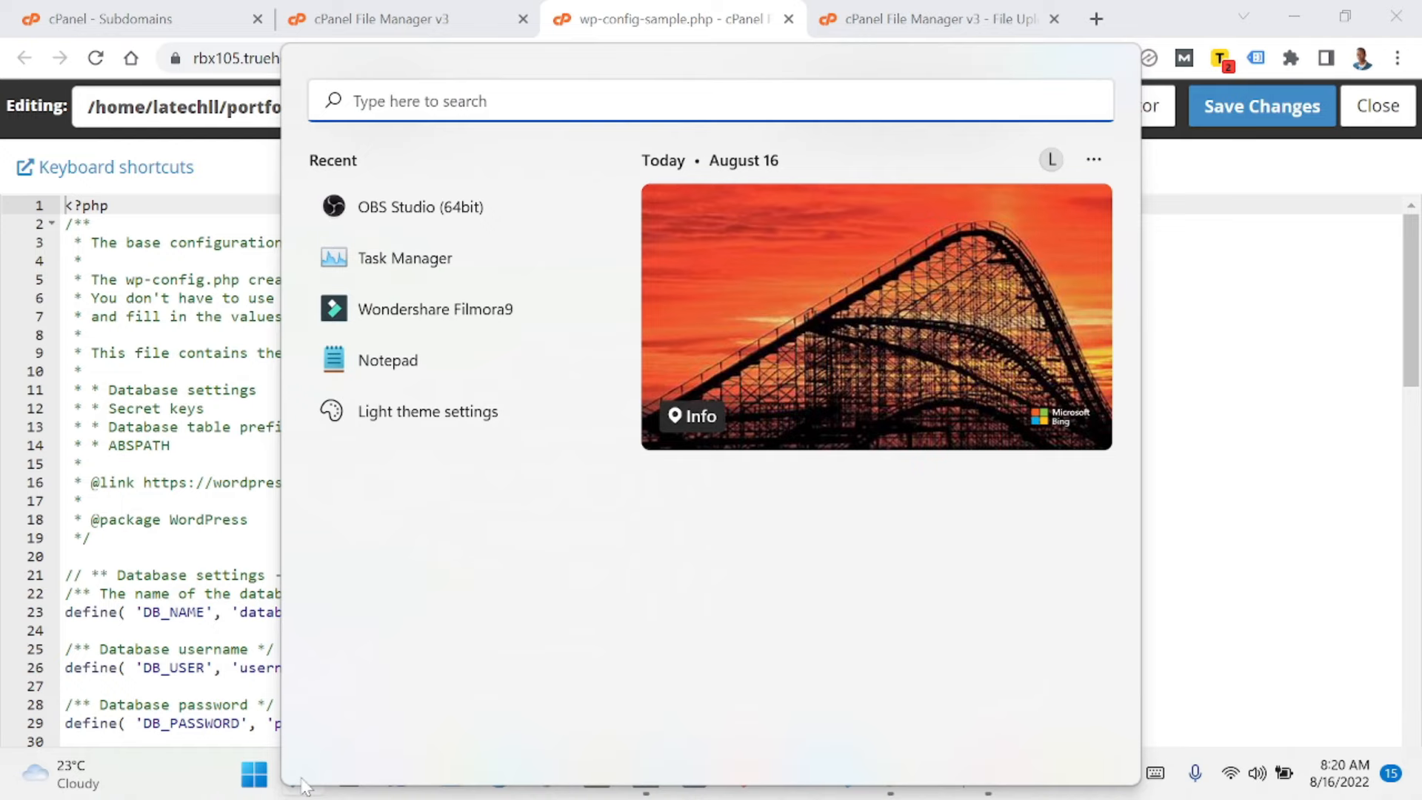
text(text)
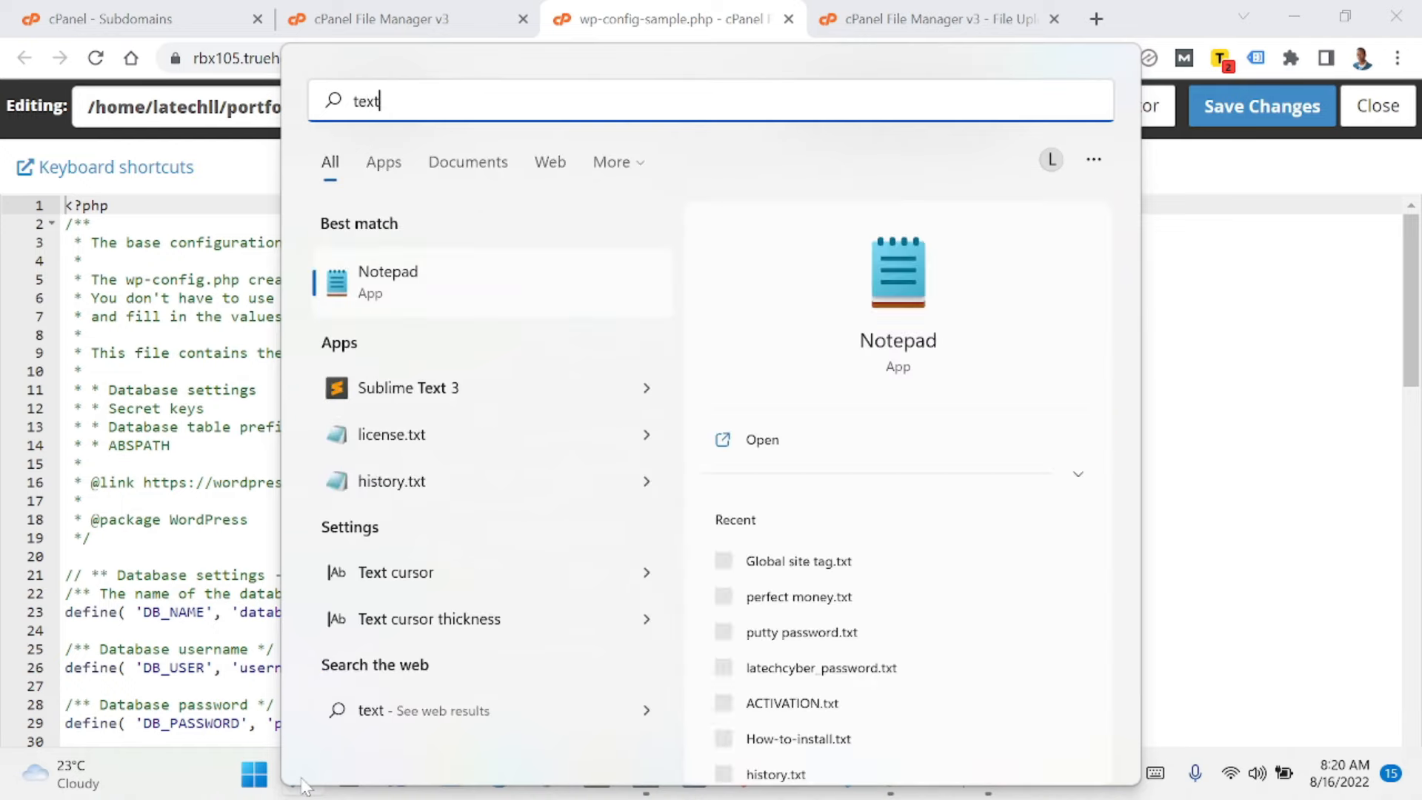
click(413, 311)
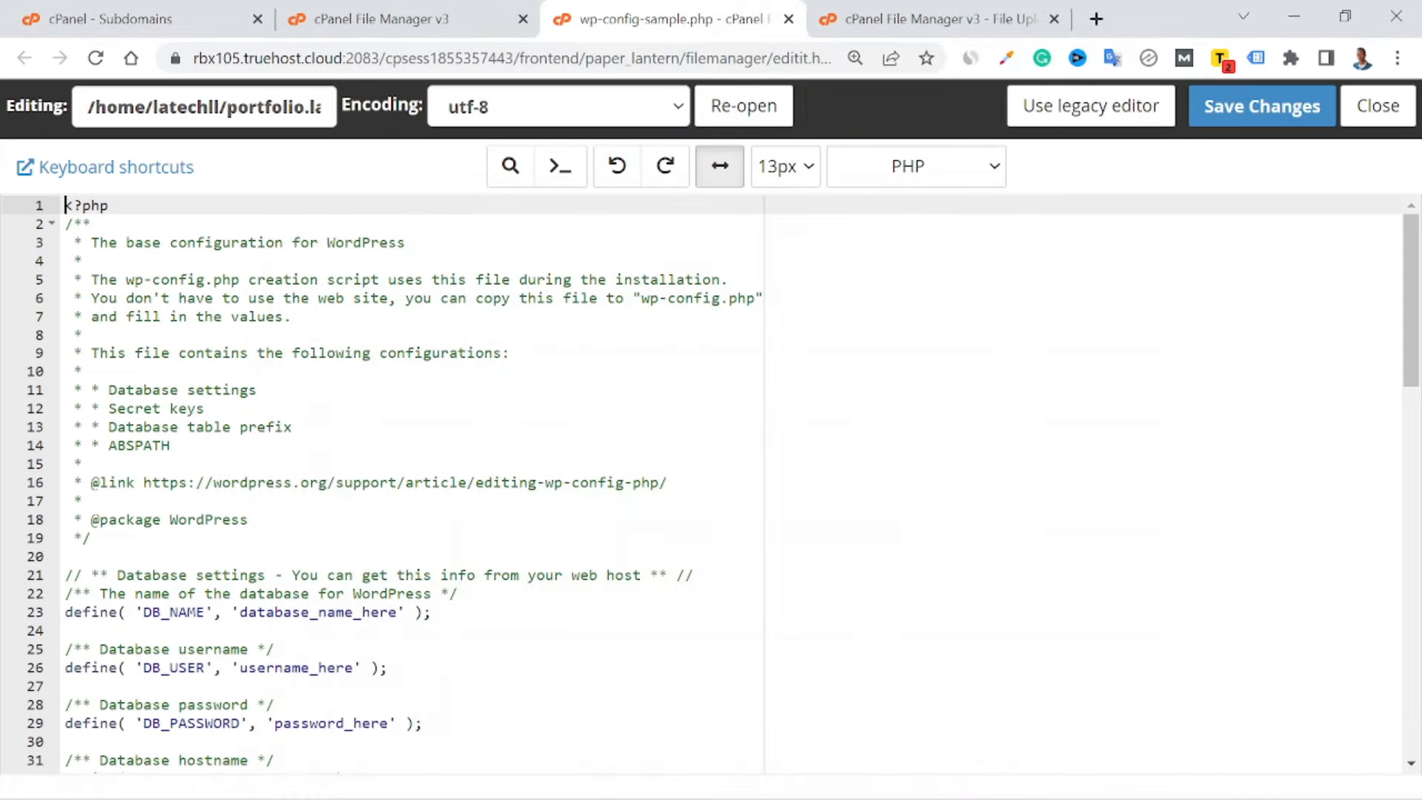
drag(657, 207, 974, 228)
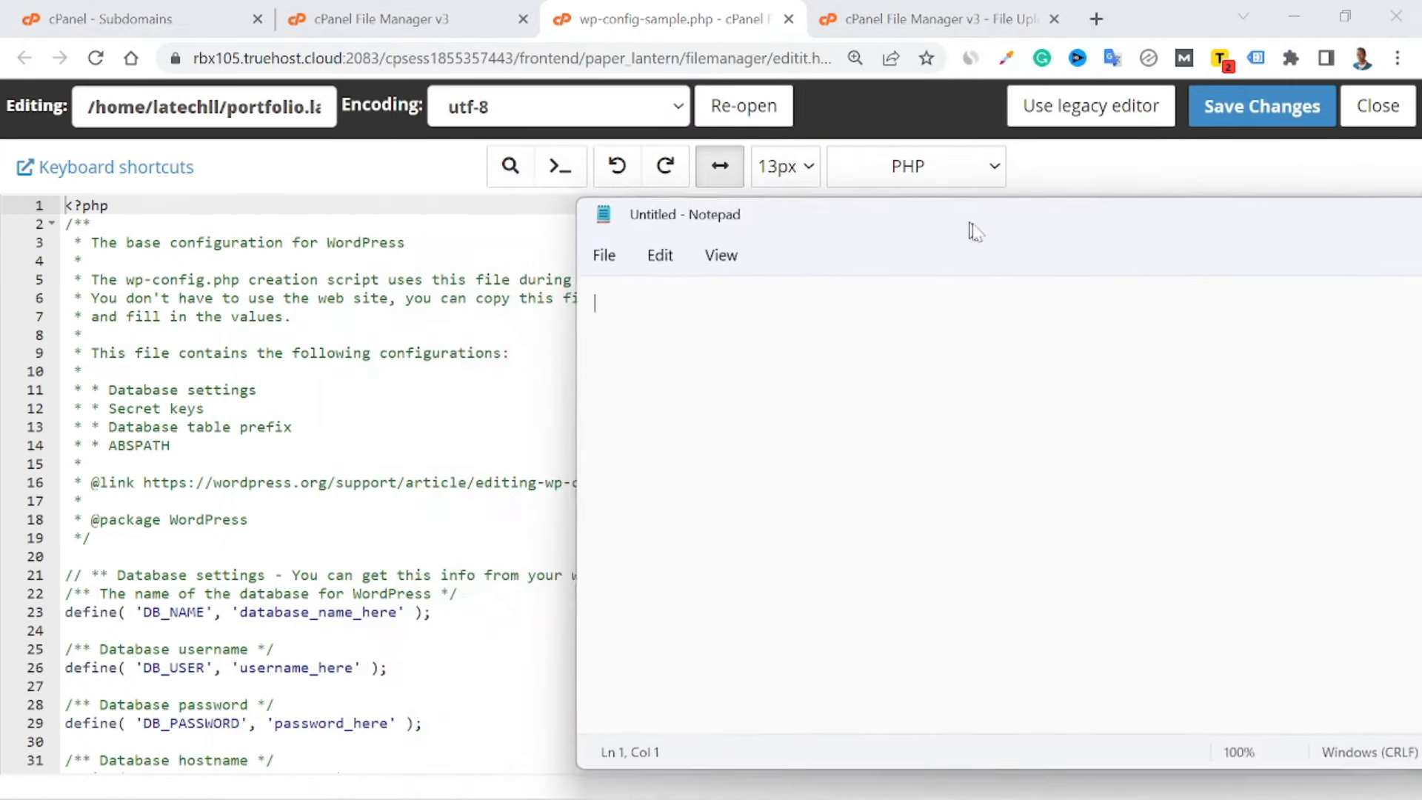
Find MySQL Databases in cPanel and create a new database named latechll_portfolio.
click(196, 11)
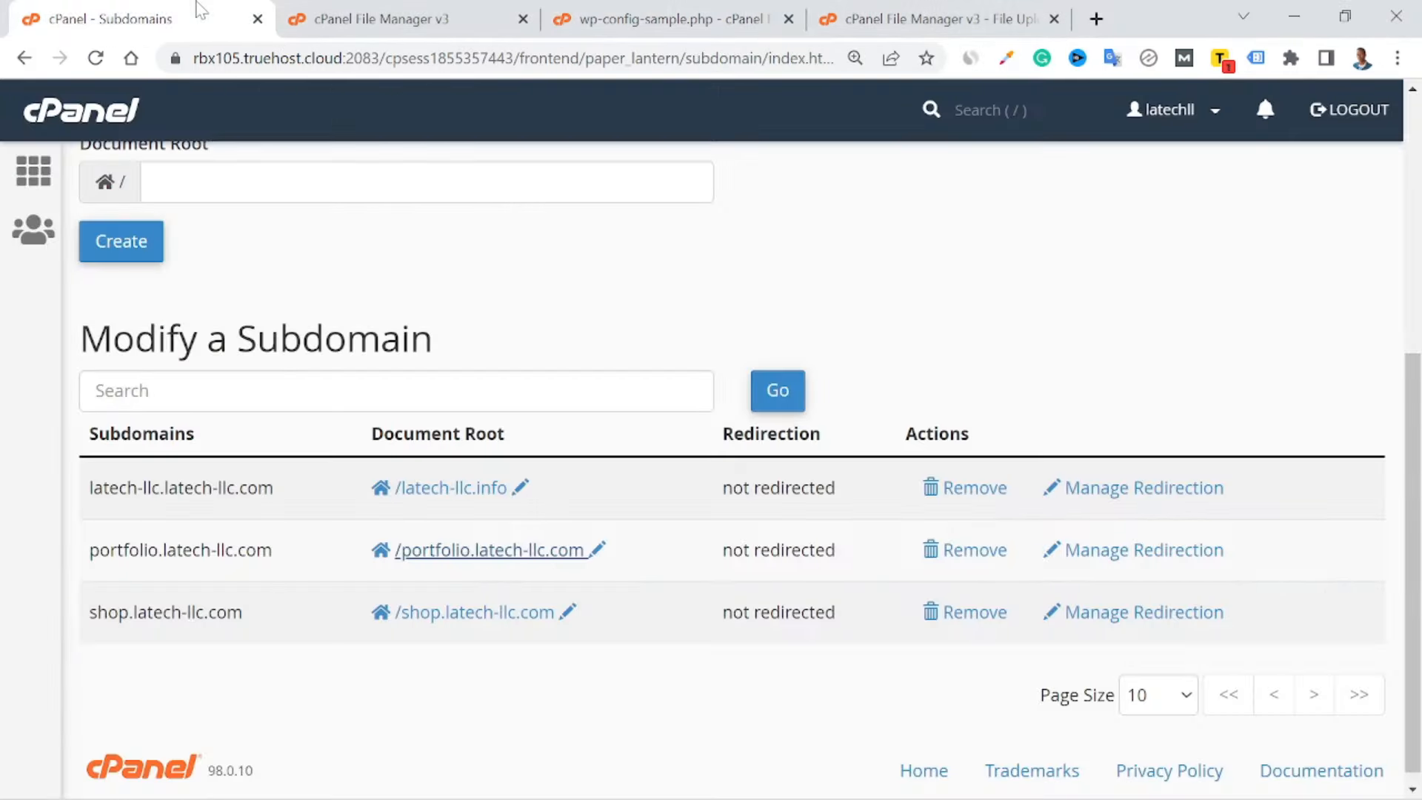
click(34, 169)
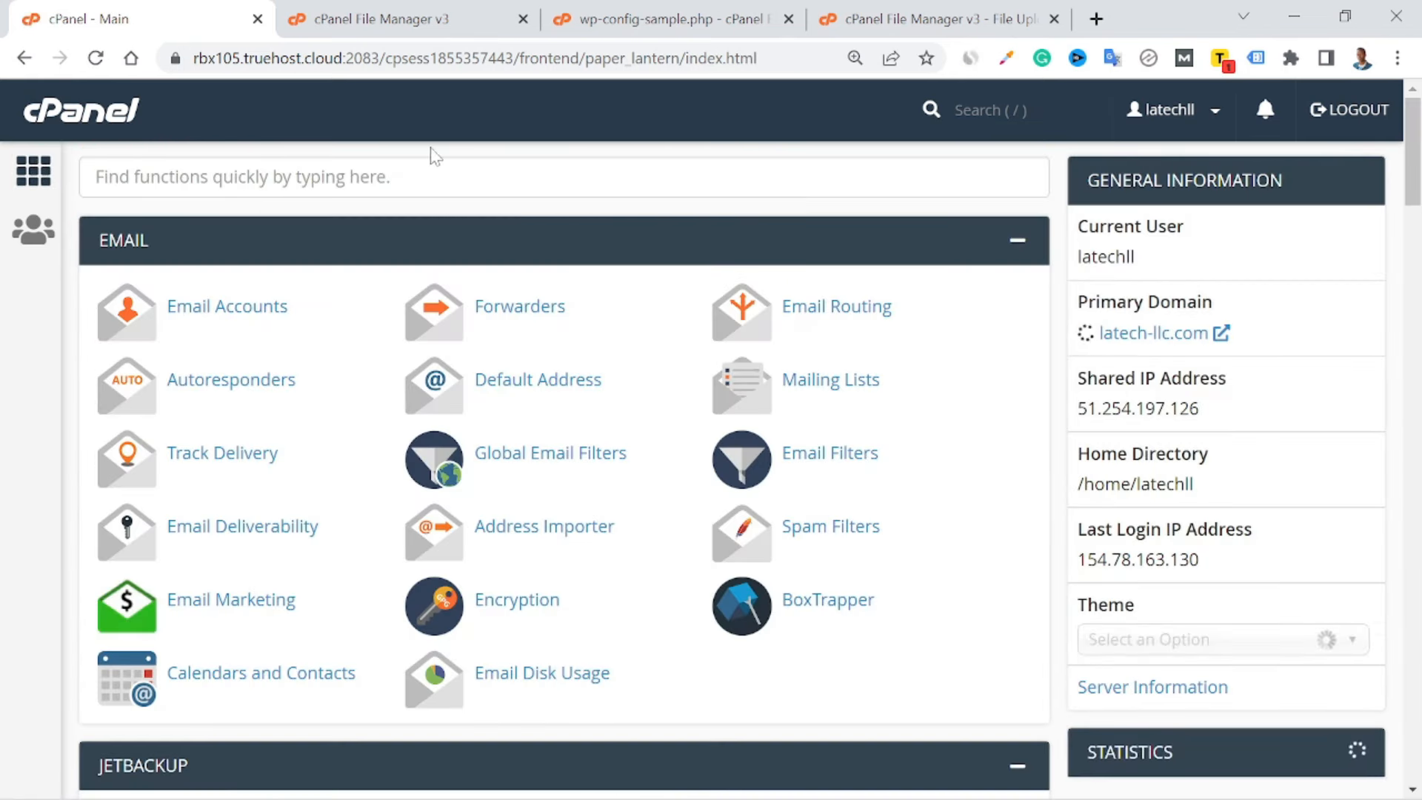
text(database)
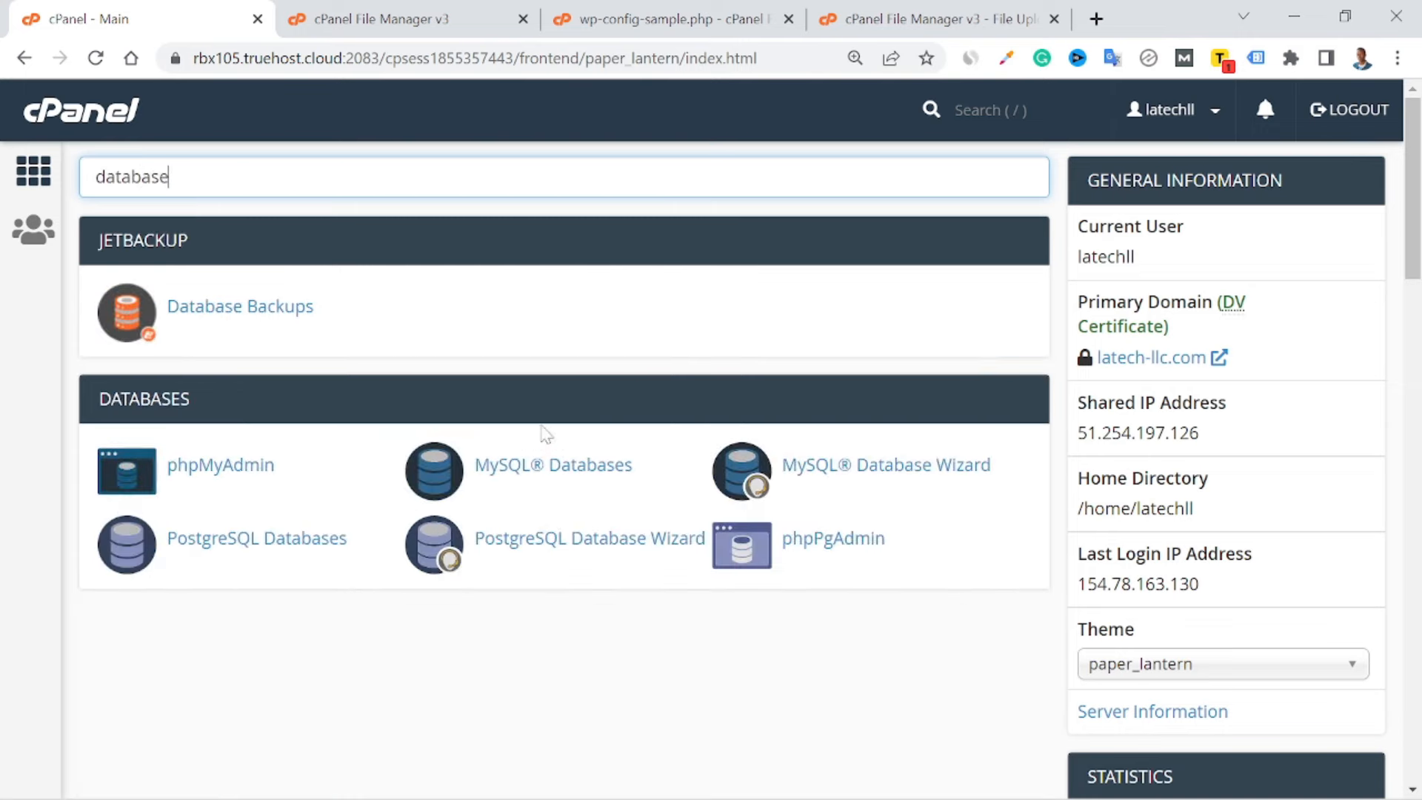
click(549, 474)
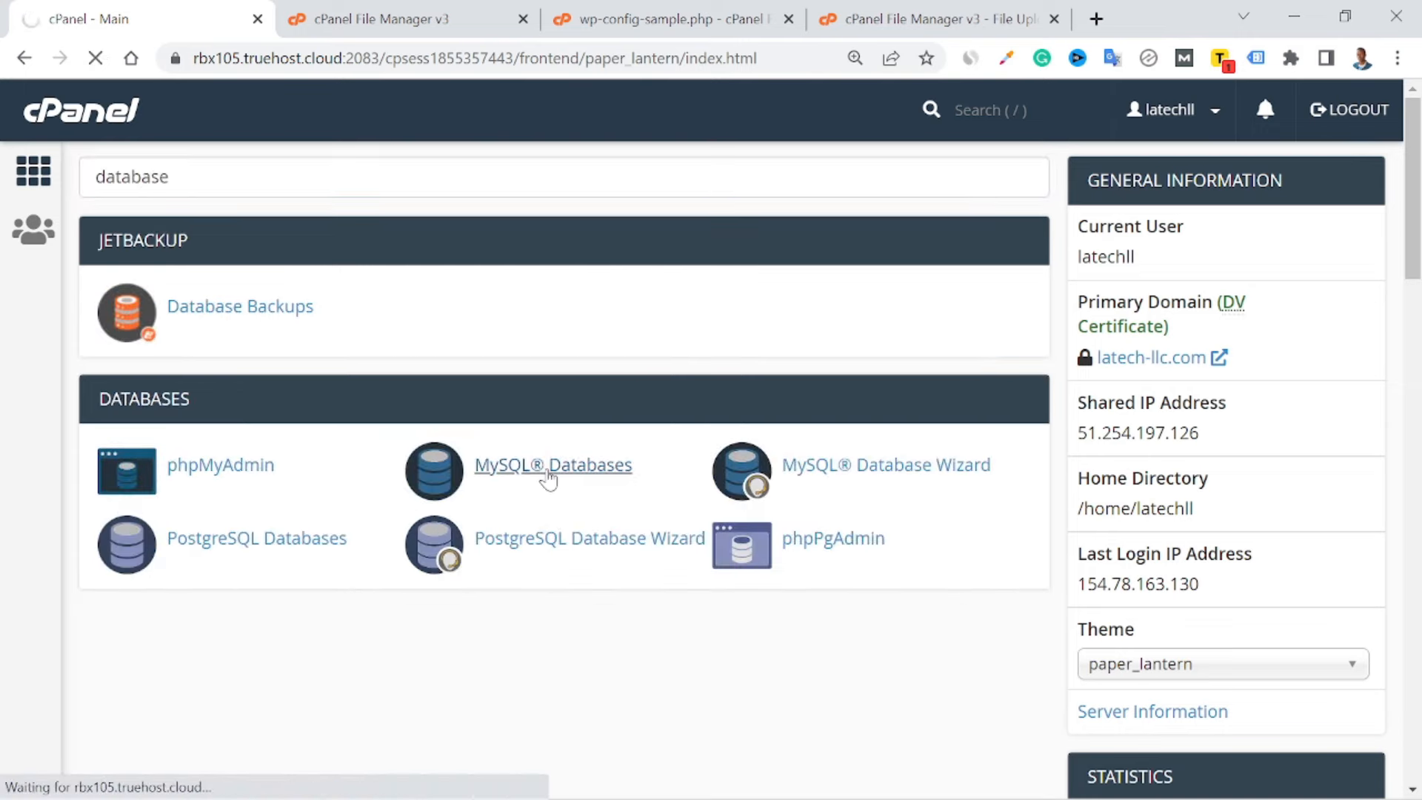
click(444, 480)
text(por)
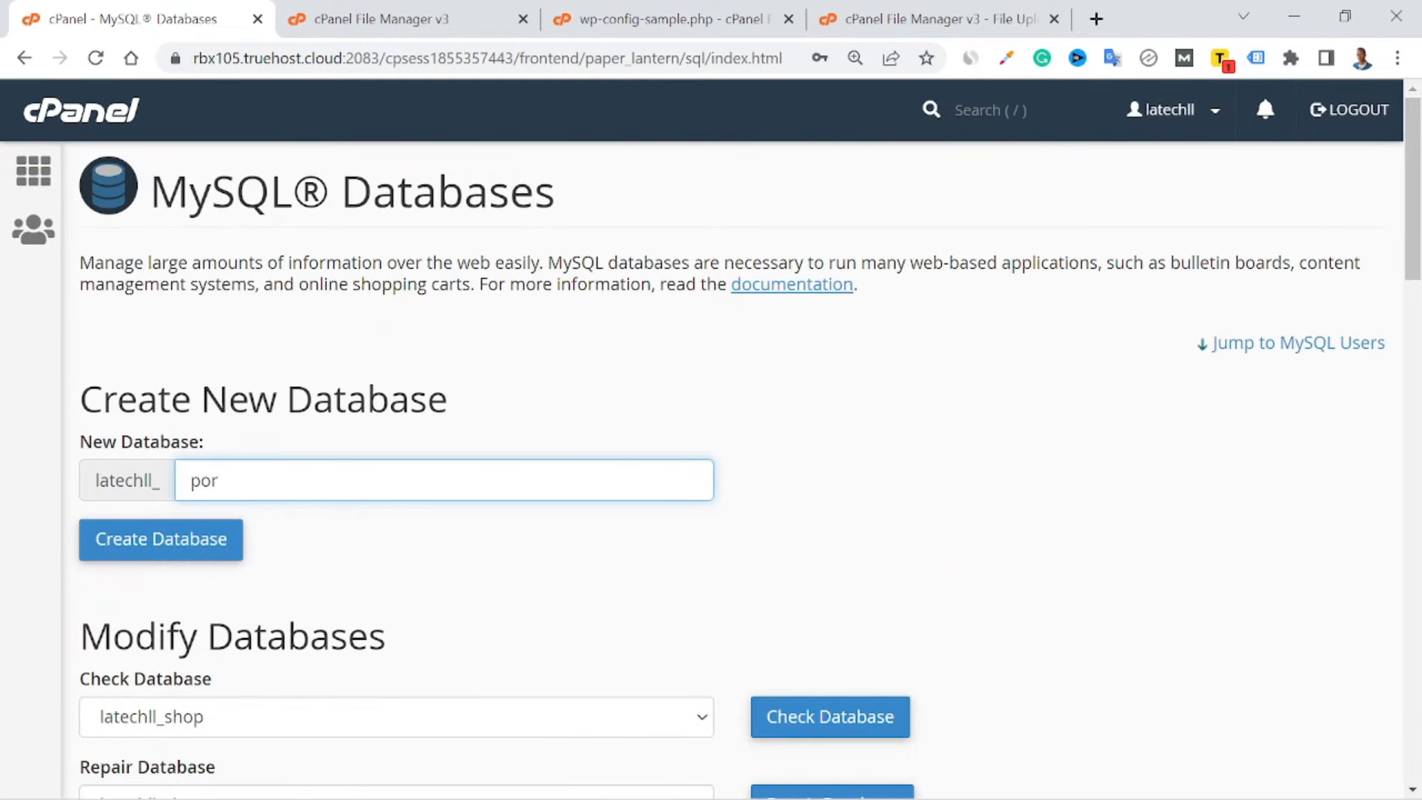
text(tfolio)
click(207, 539)
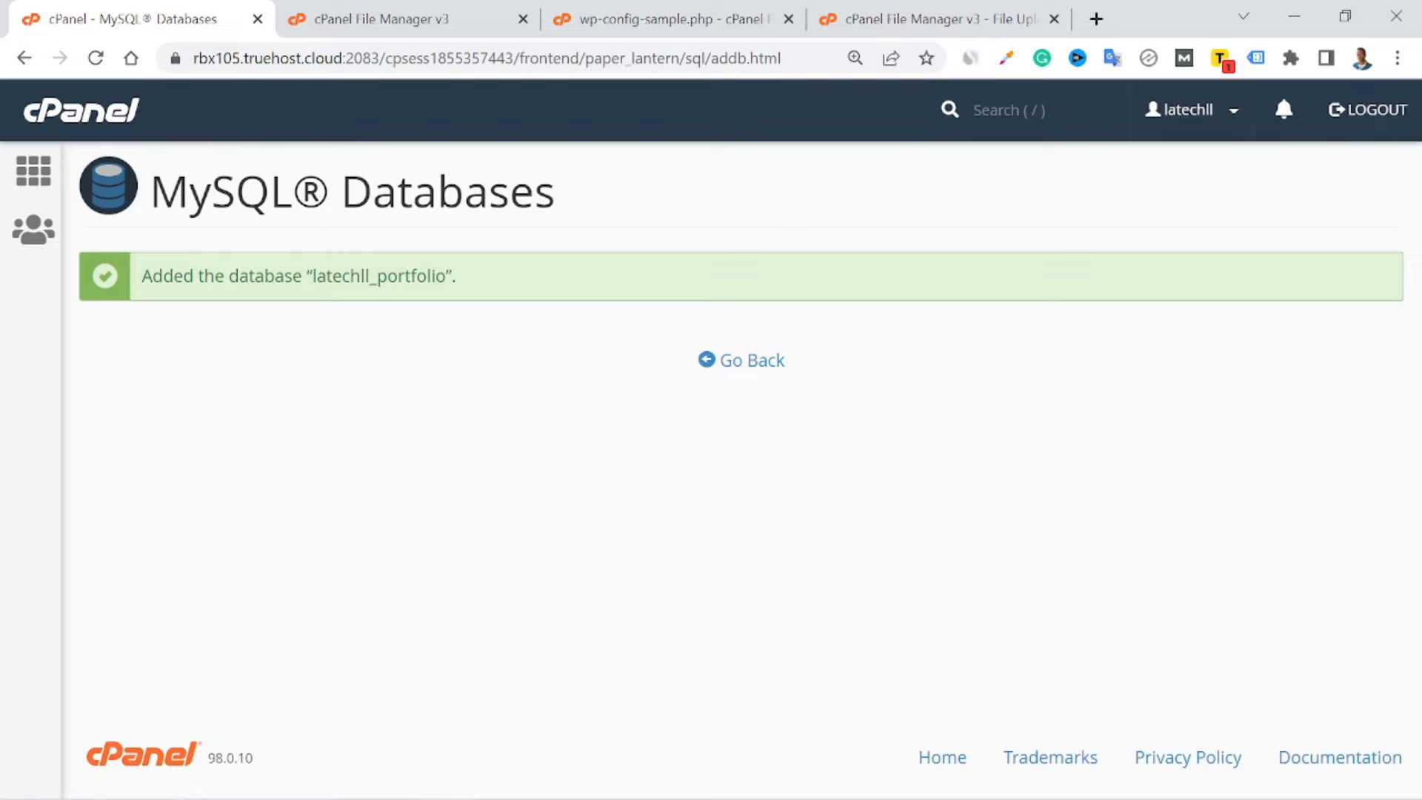
Copy the new database's name into the Notepad note as "db name : latechll_portfolio".
double_click(374, 276)
key(ctrl+c)
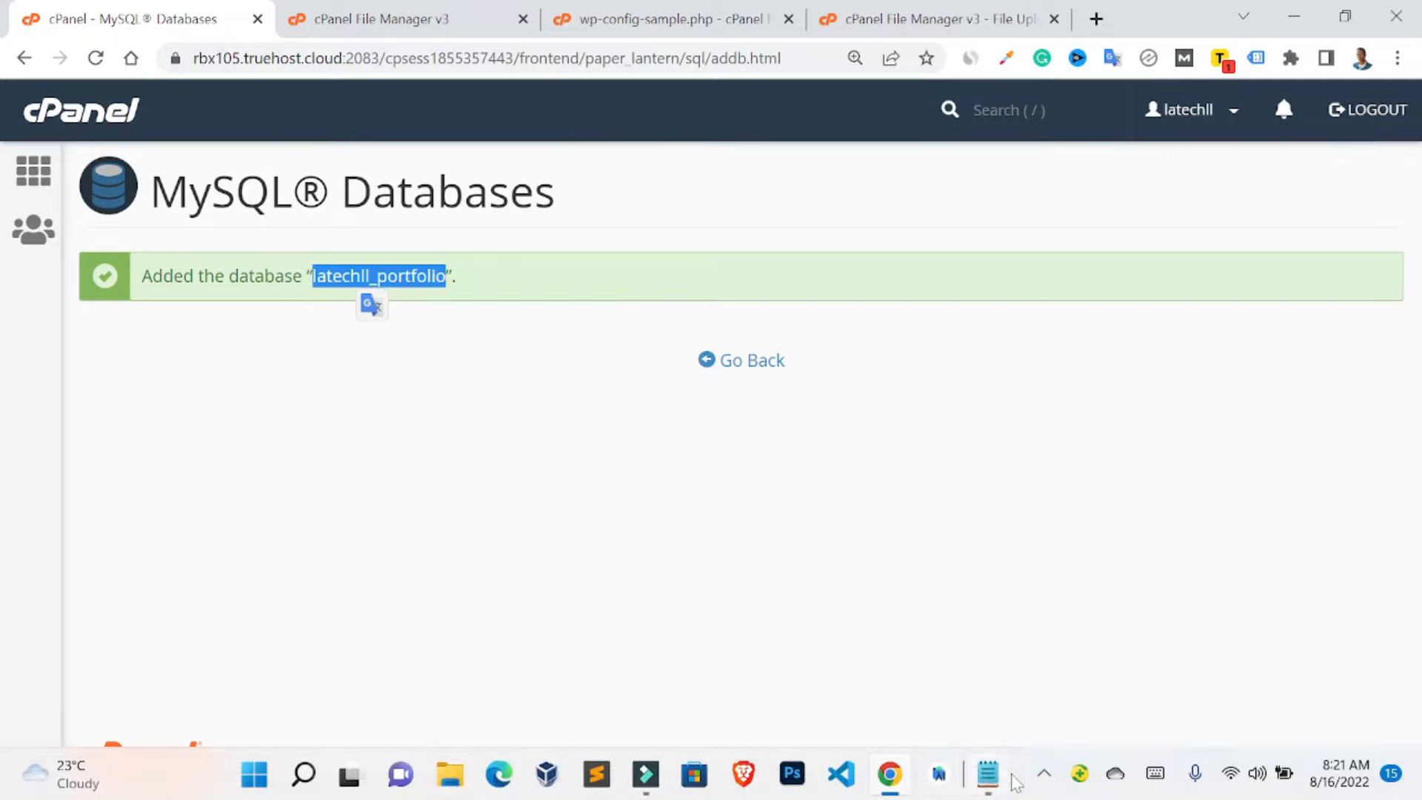
click(1007, 775)
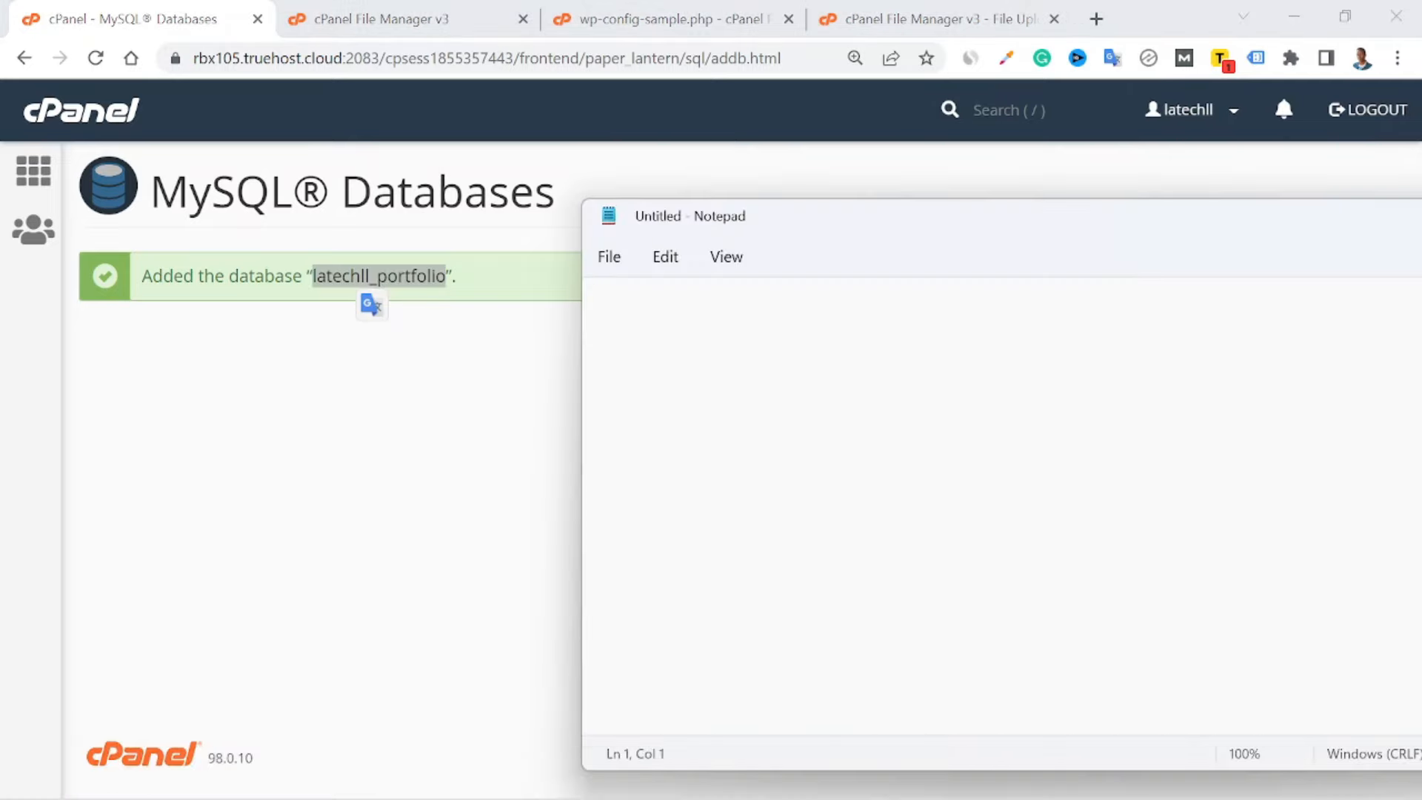
text(d)
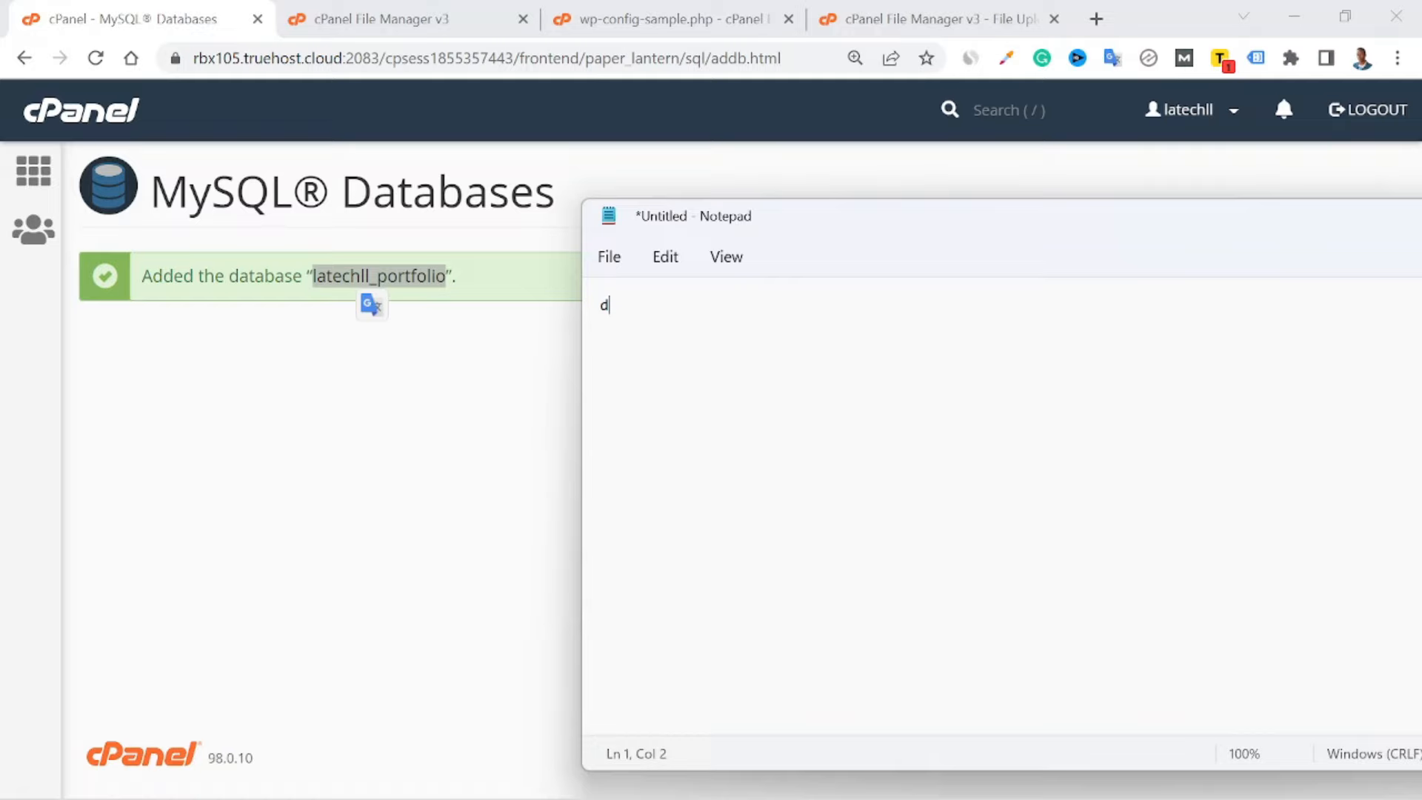
text(b nam)
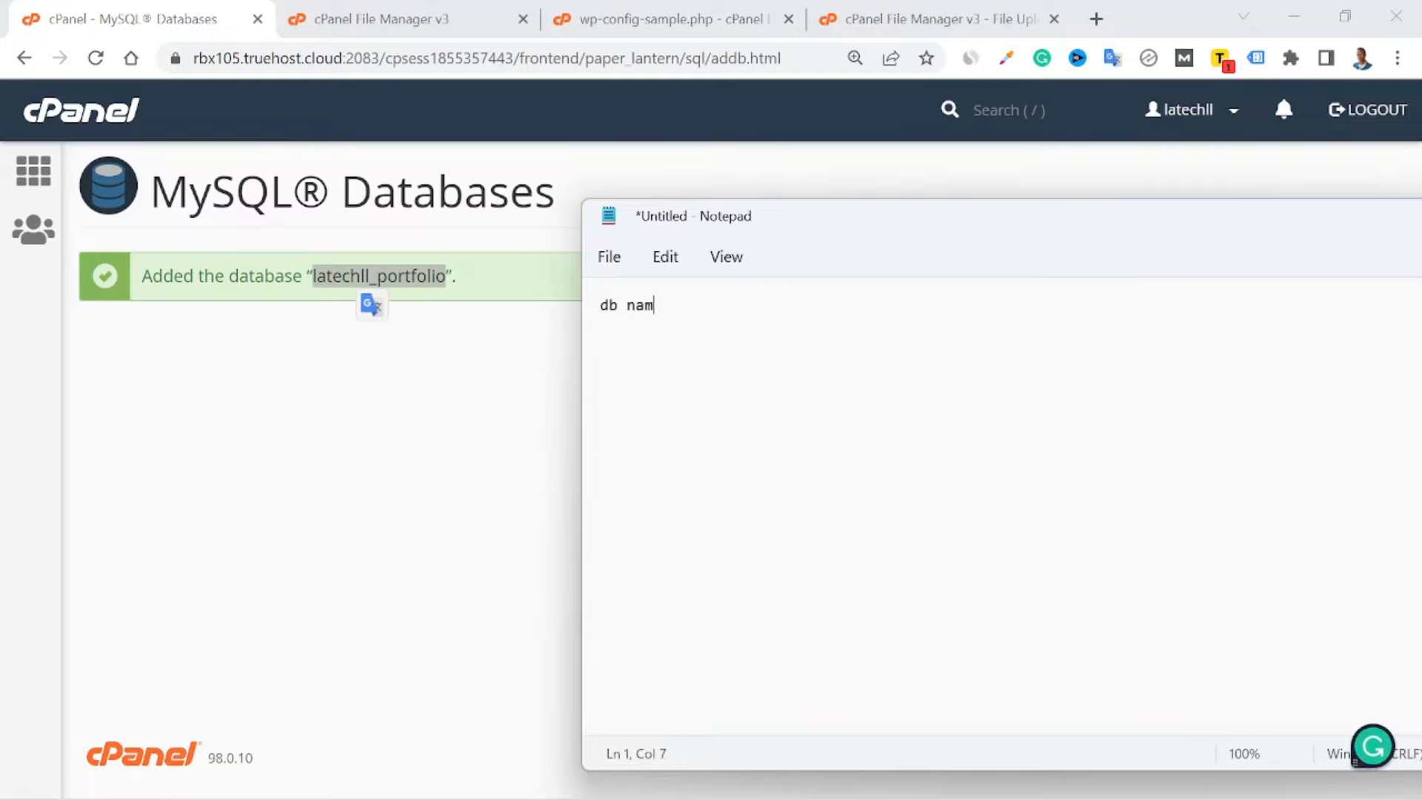
text(e : )
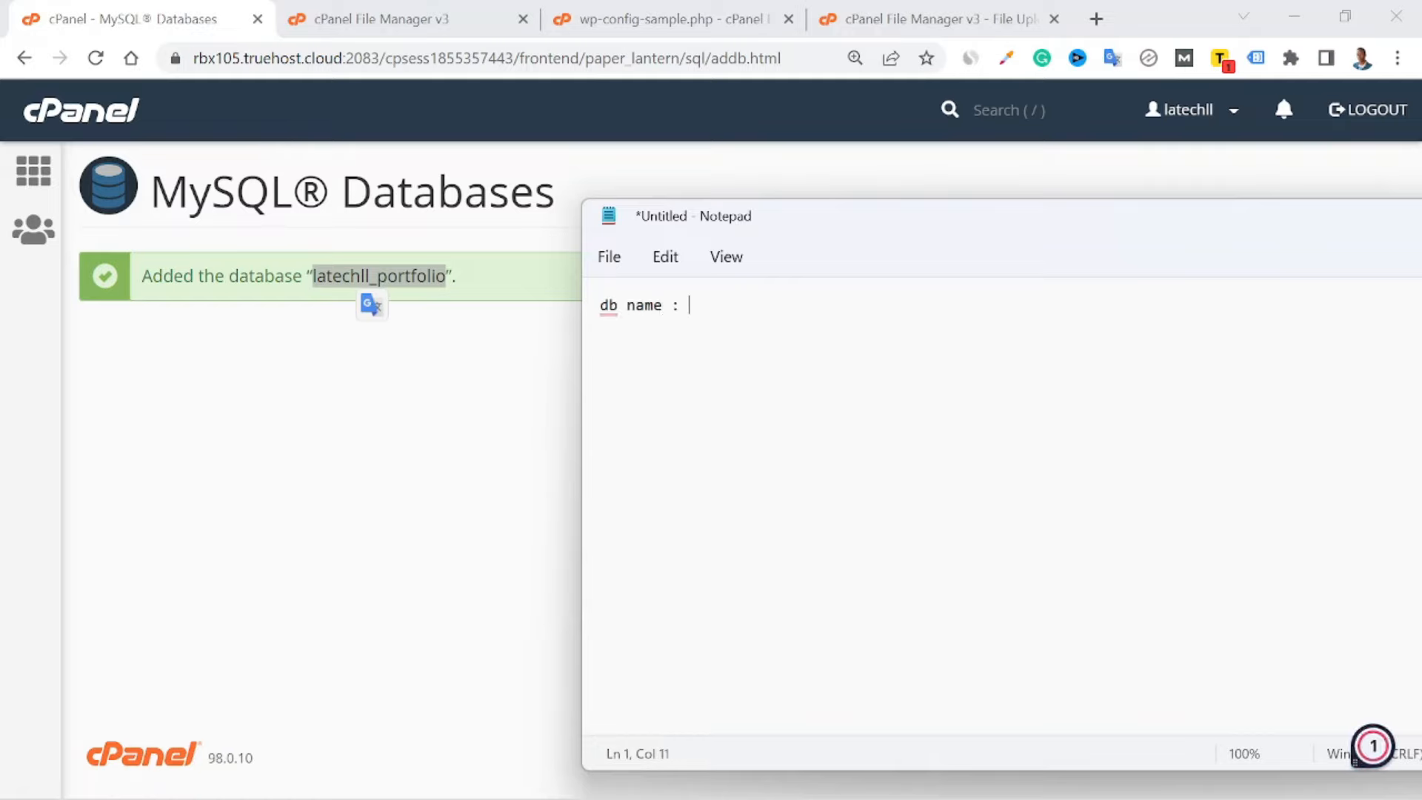
text(v)
key(BackSpace)
key(ctrl+v)
key(Return)
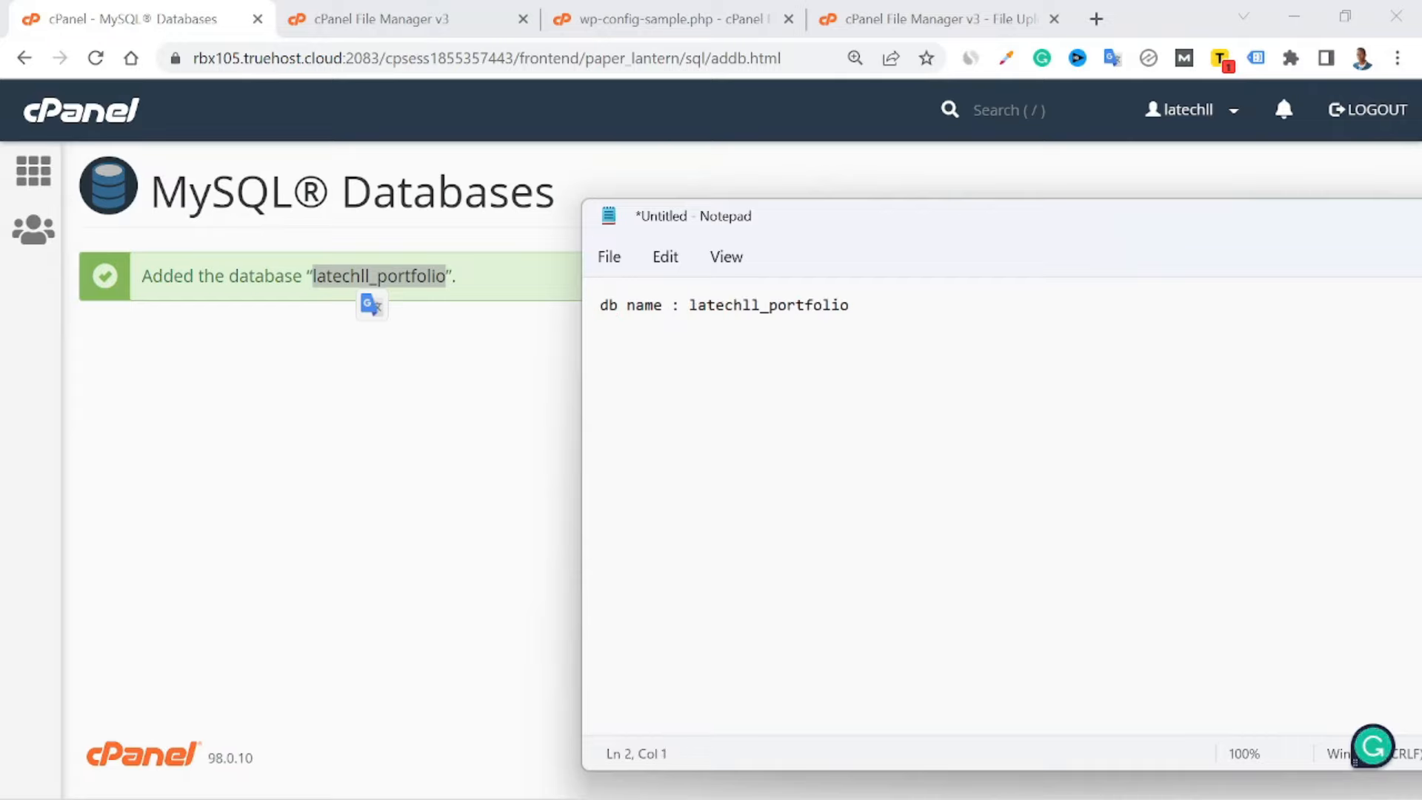
Return to the MySQL Databases page and start filling in the username portfolio for a new MySQL user.
click(510, 396)
click(732, 363)
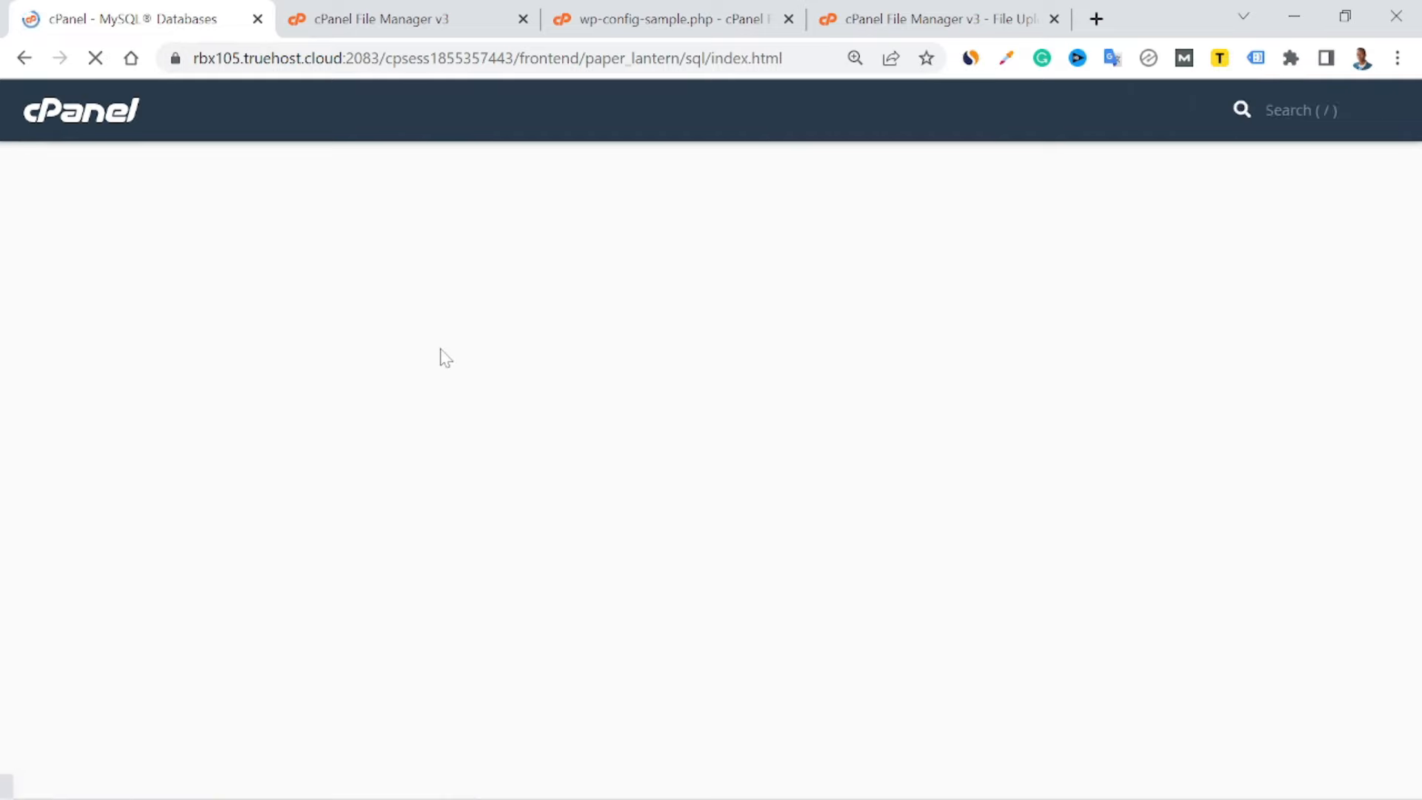
drag(1416, 238, 1416, 411)
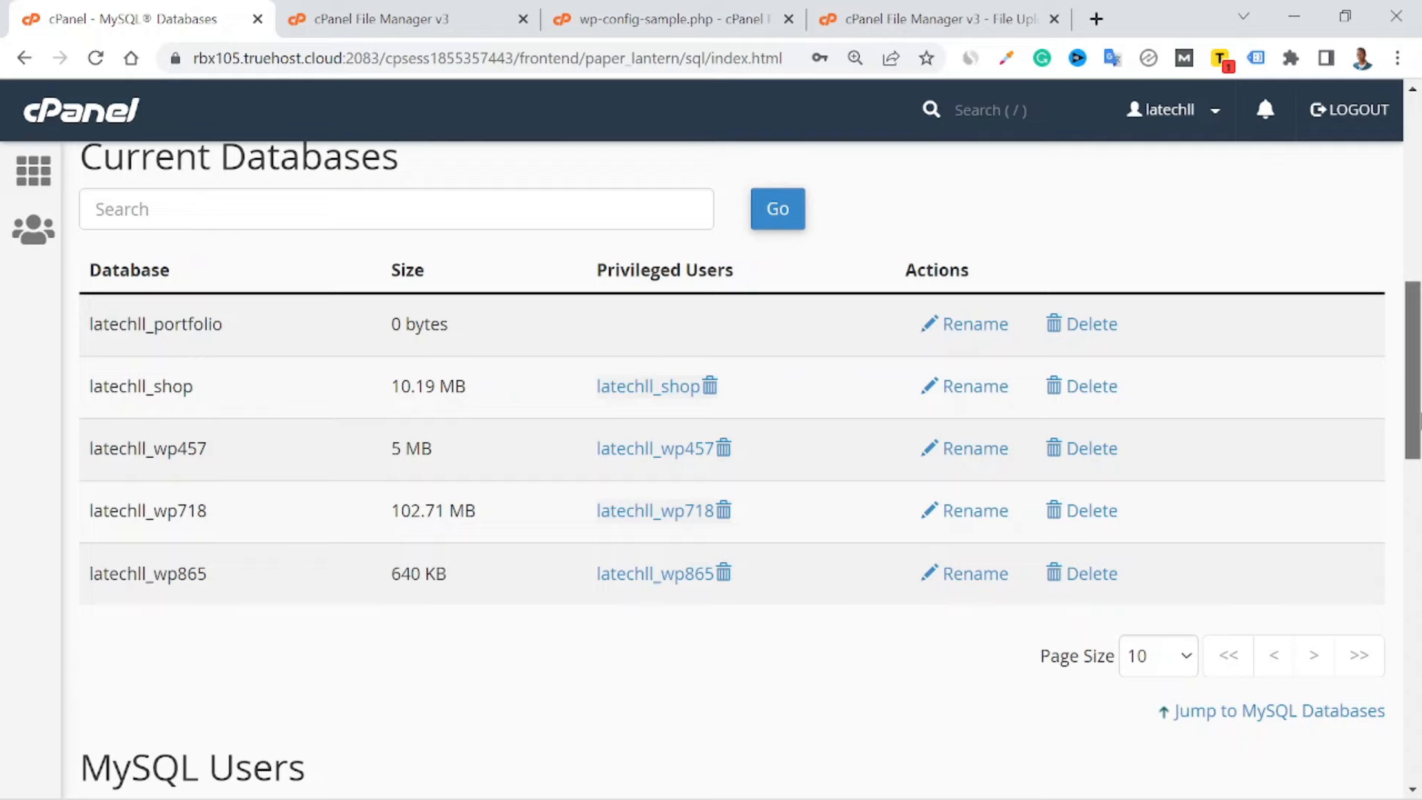
drag(1418, 419, 1419, 428)
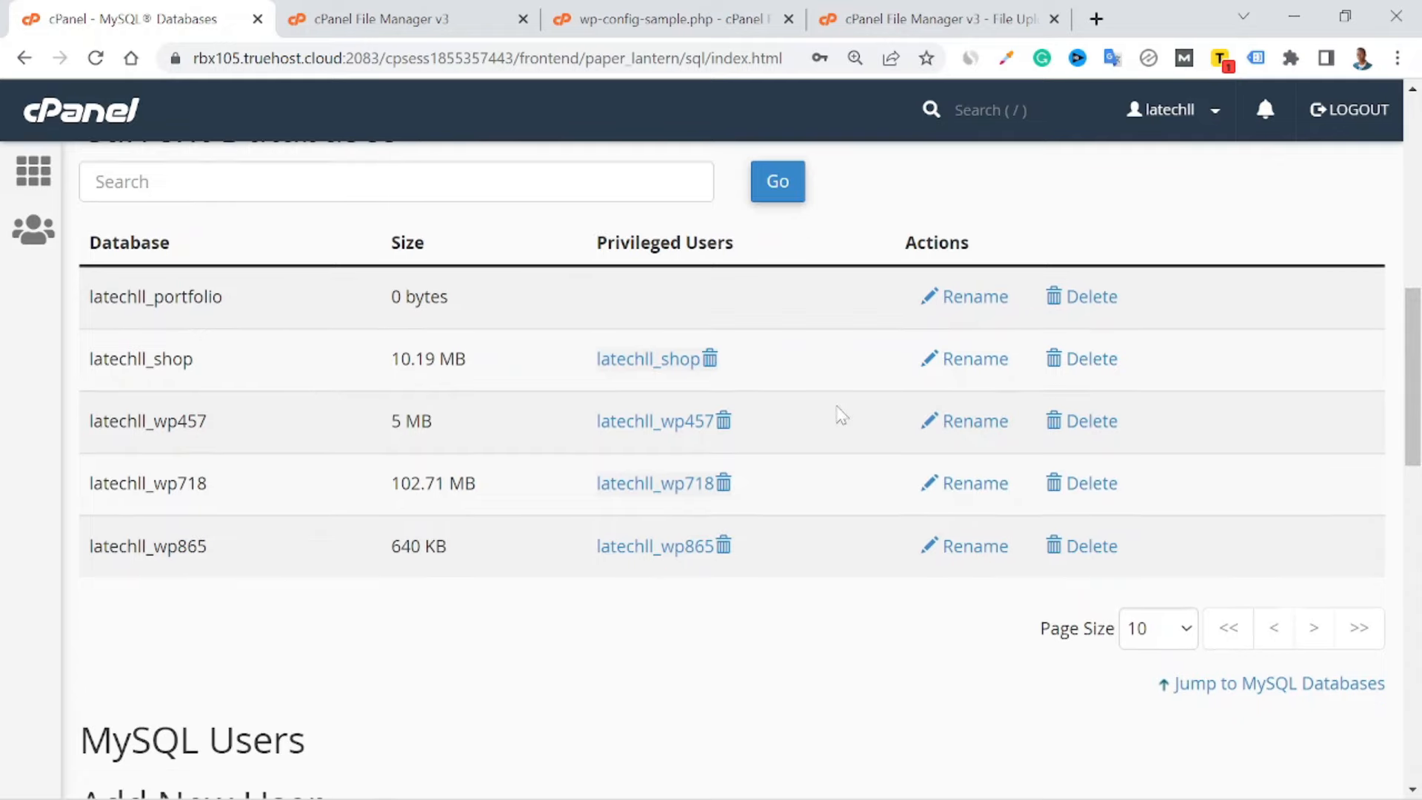
scroll(533, 509, down, 5)
scroll(532, 508, down, 1)
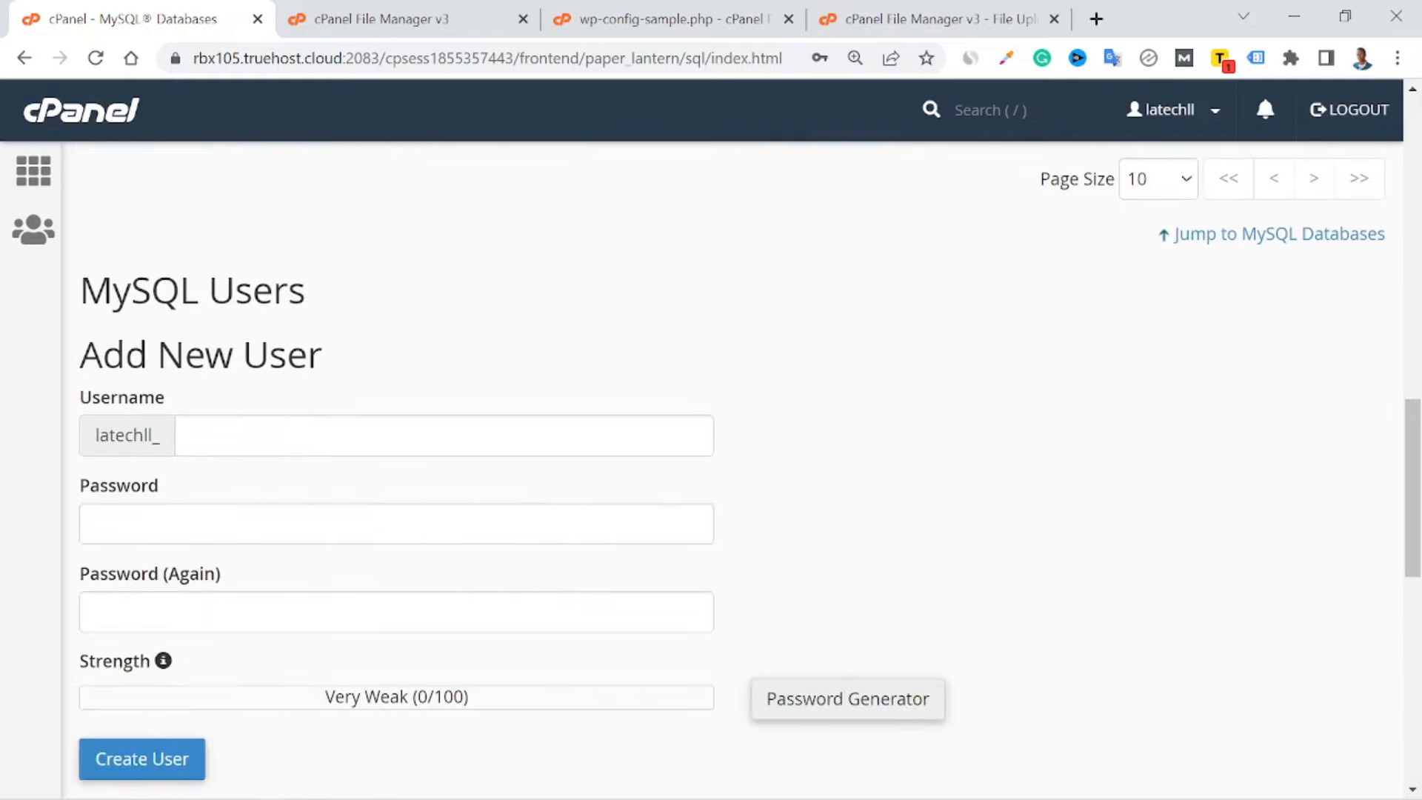
scroll(343, 445, down, 1)
click(314, 326)
text(port)
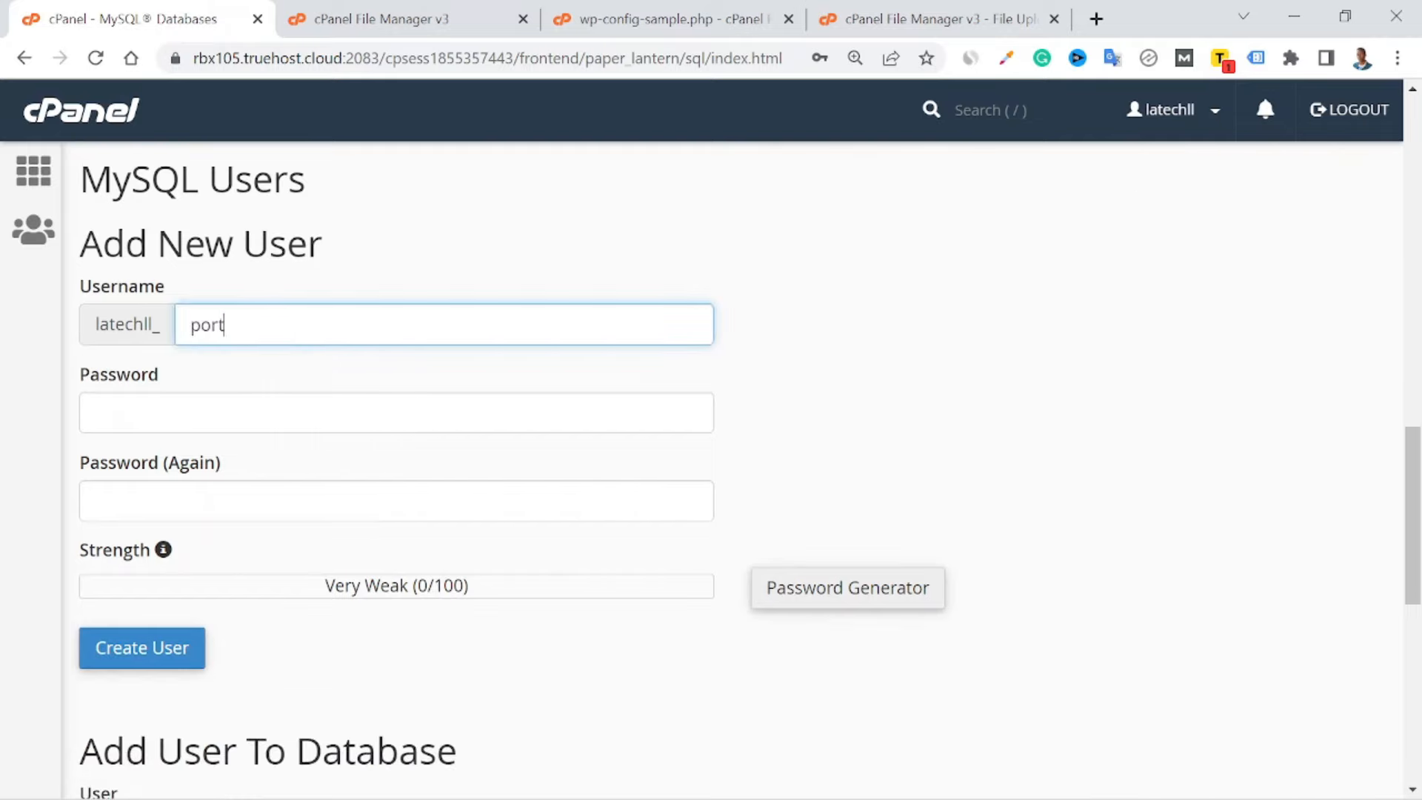
key(BackSpace)
key(BackSpace)
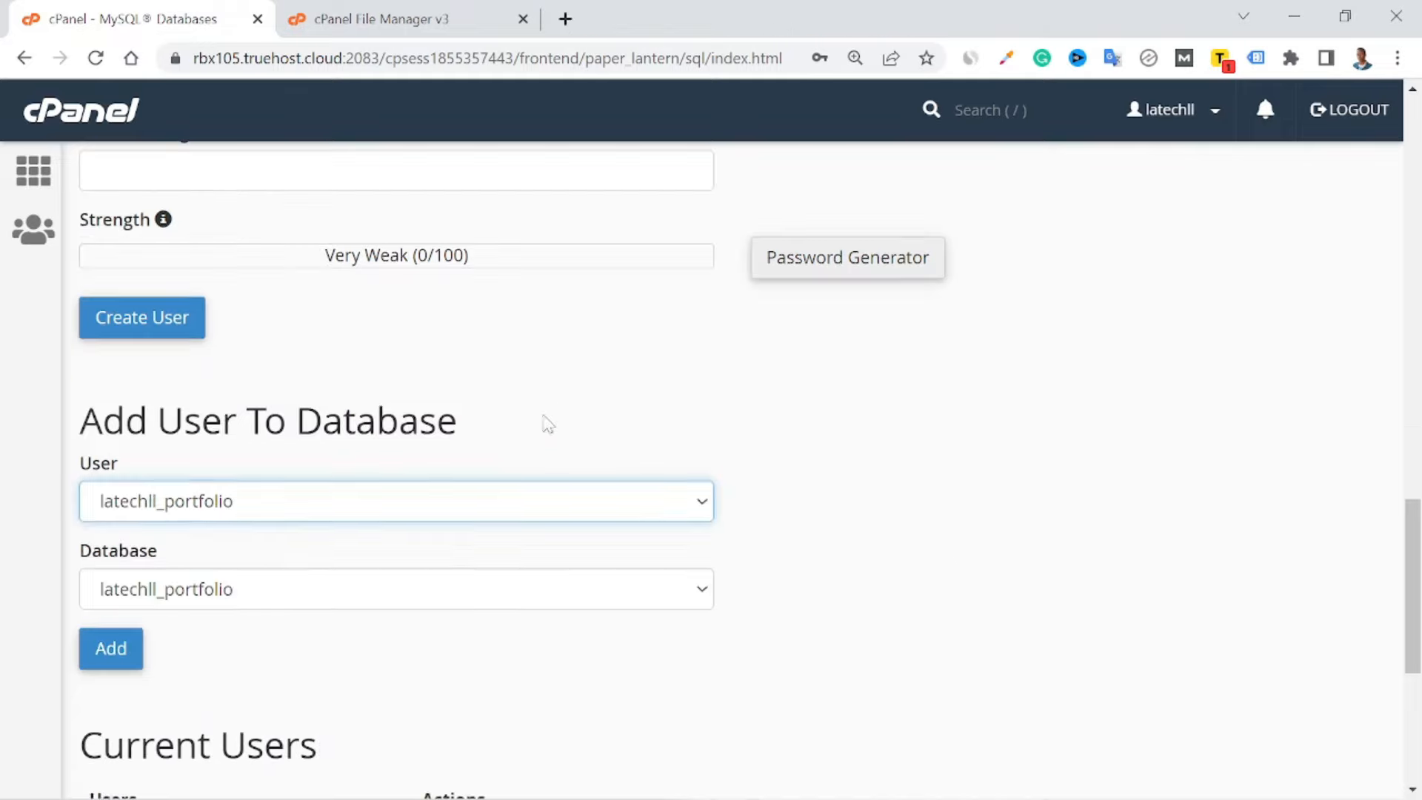
Add the user latechll_portfolio to the database latechll_portfolio.
scroll(422, 445, down, 2)
click(247, 391)
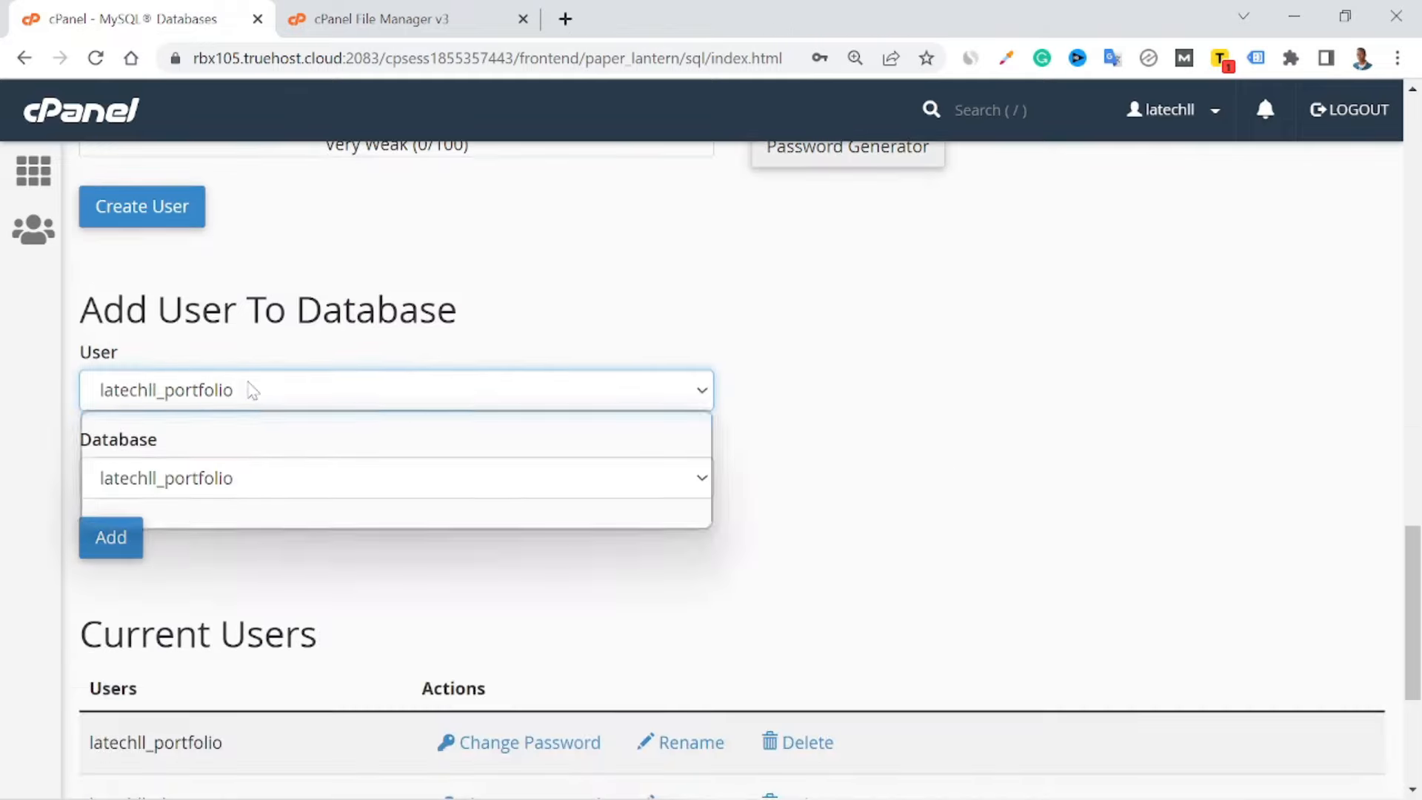
click(228, 427)
click(246, 488)
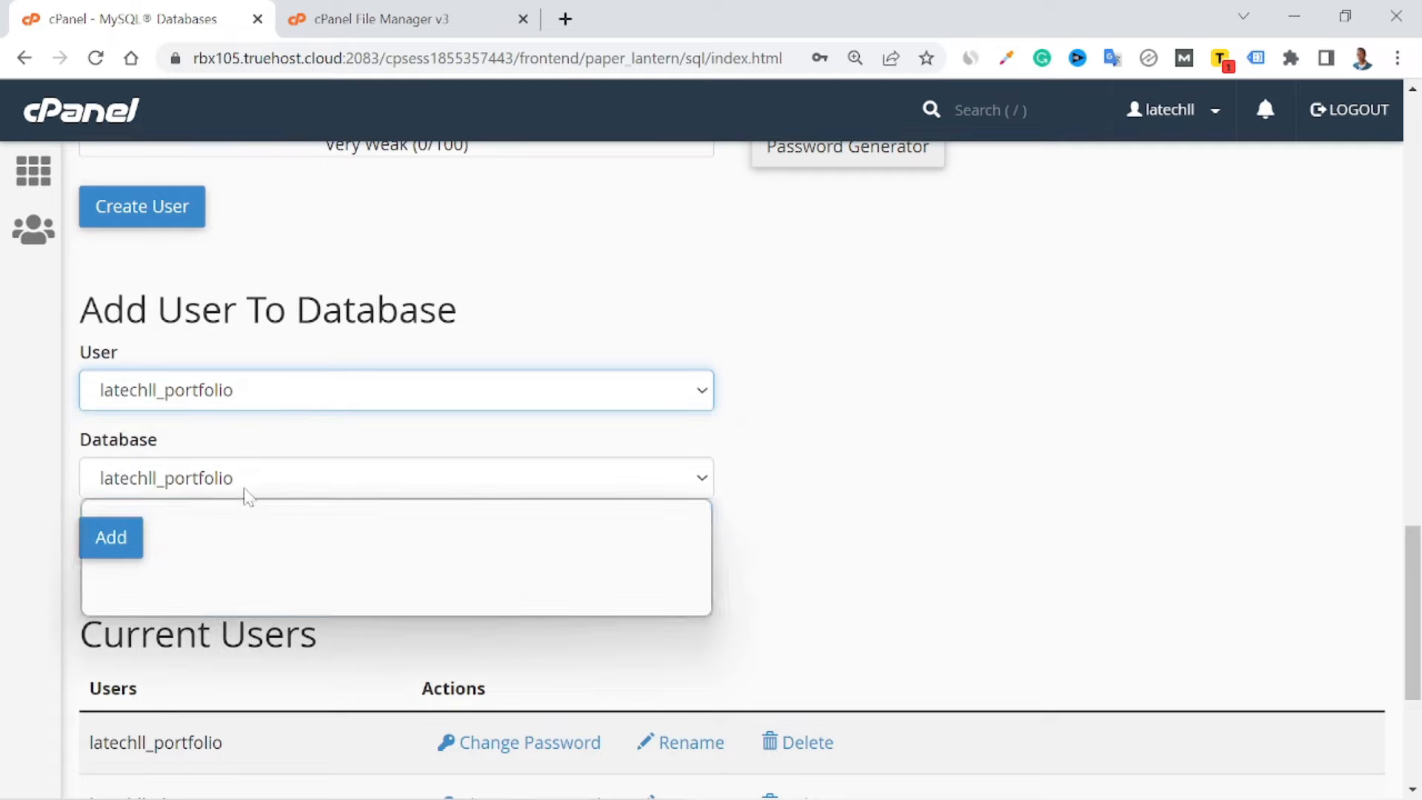
click(193, 511)
click(111, 539)
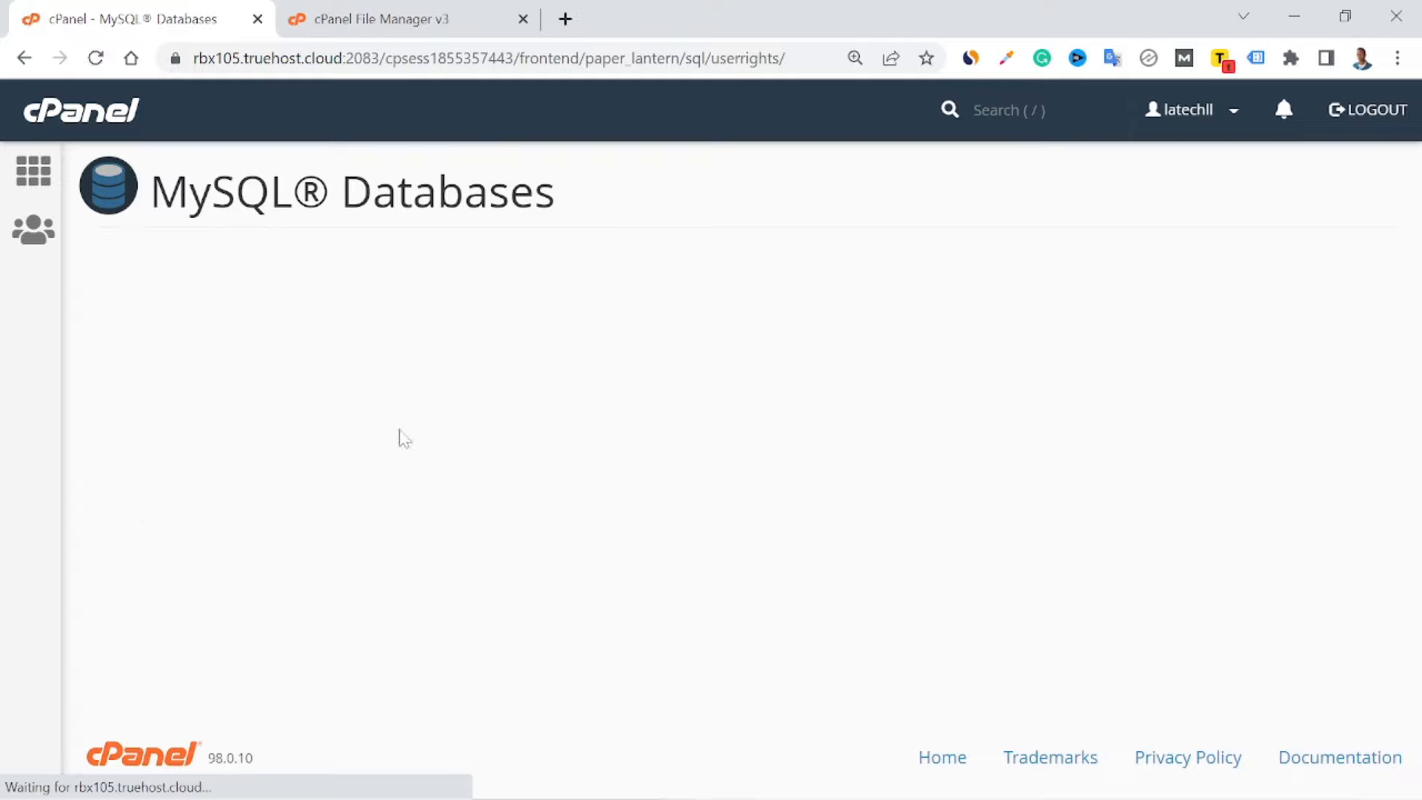
Grant latechll_portfolio all privileges on the database and save the changes.
click(97, 406)
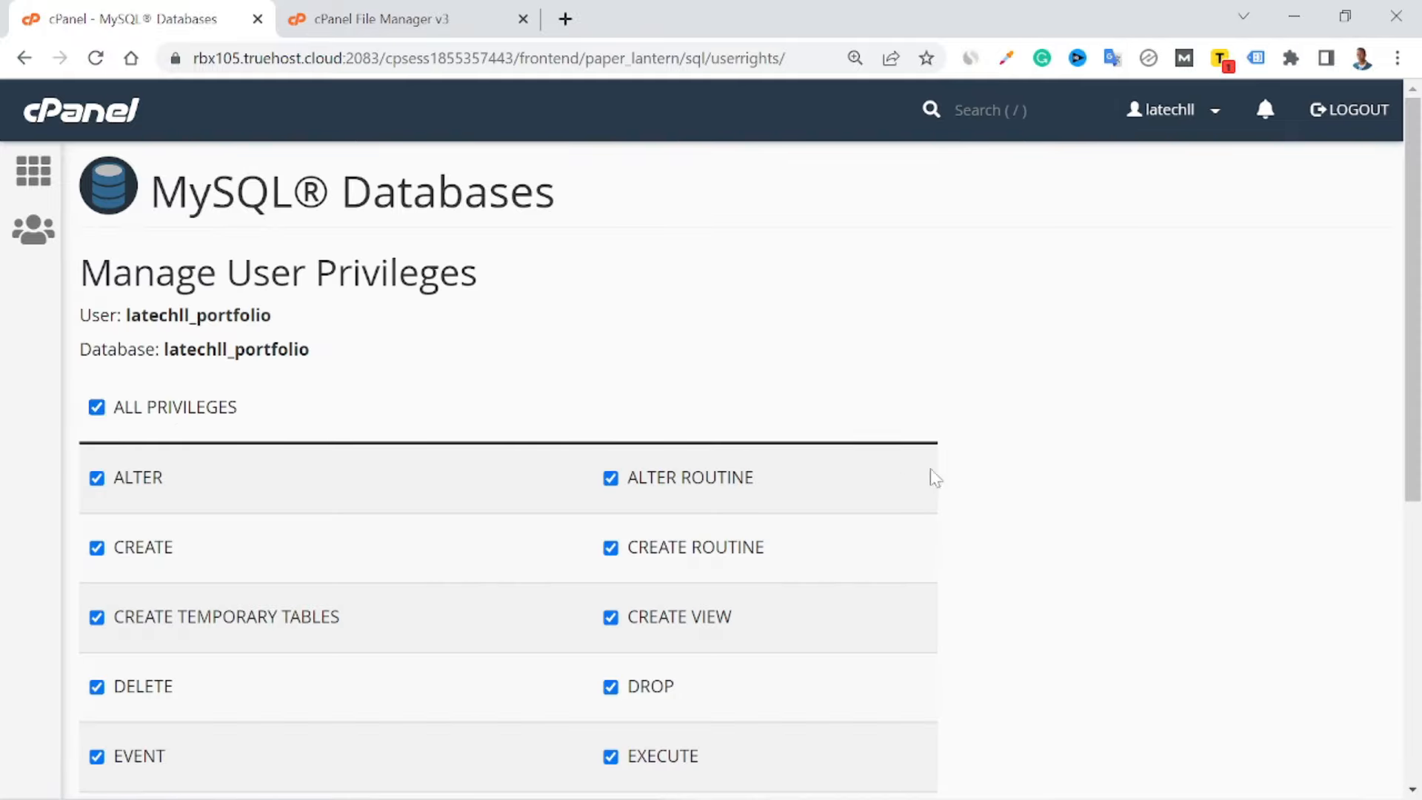
scroll(930, 476, down, 7)
click(182, 657)
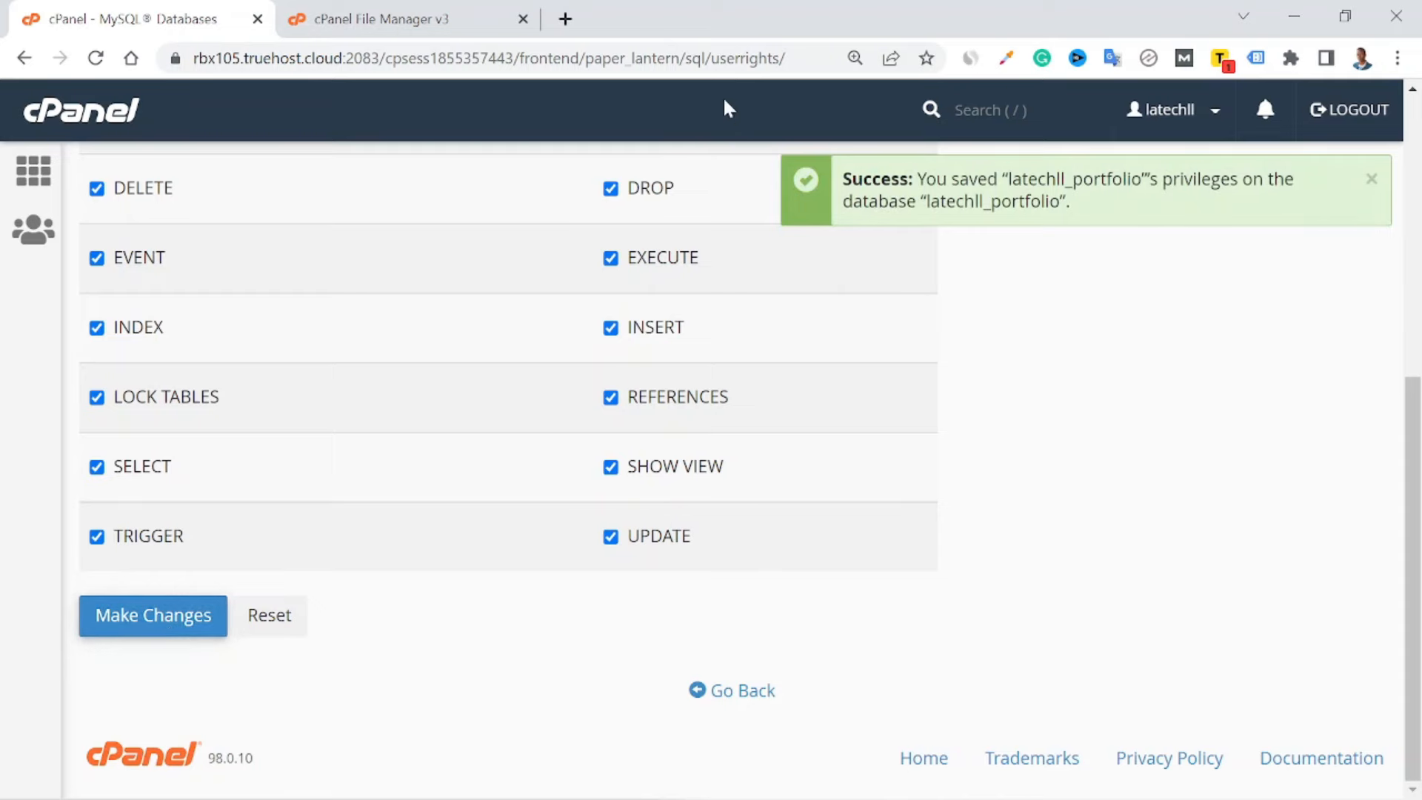
Load portfolio.latech-llc.com in a new browser tab and go to the end of the WordPress setup's language page.
click(563, 20)
text(po)
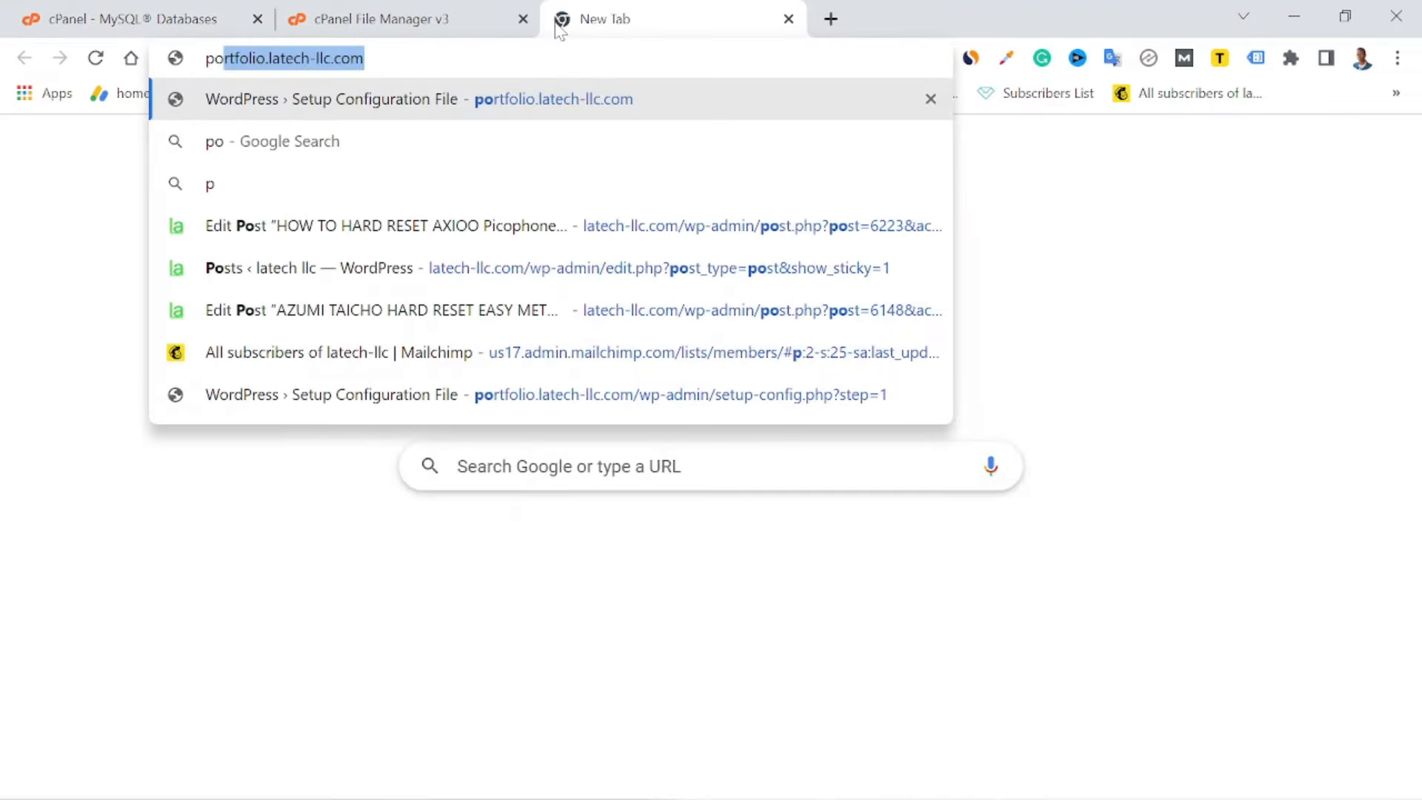
text(rtfoli)
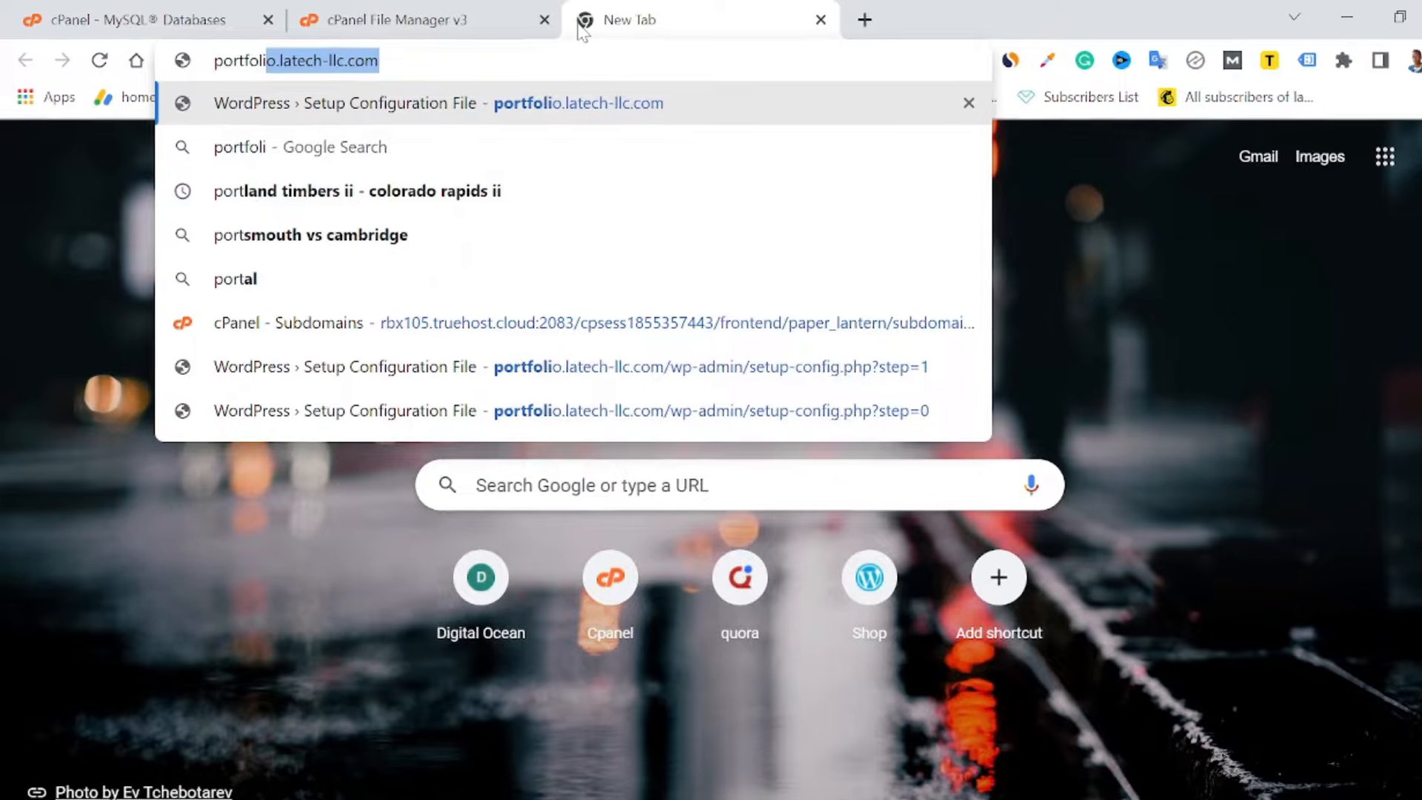
text(o)
key(Return)
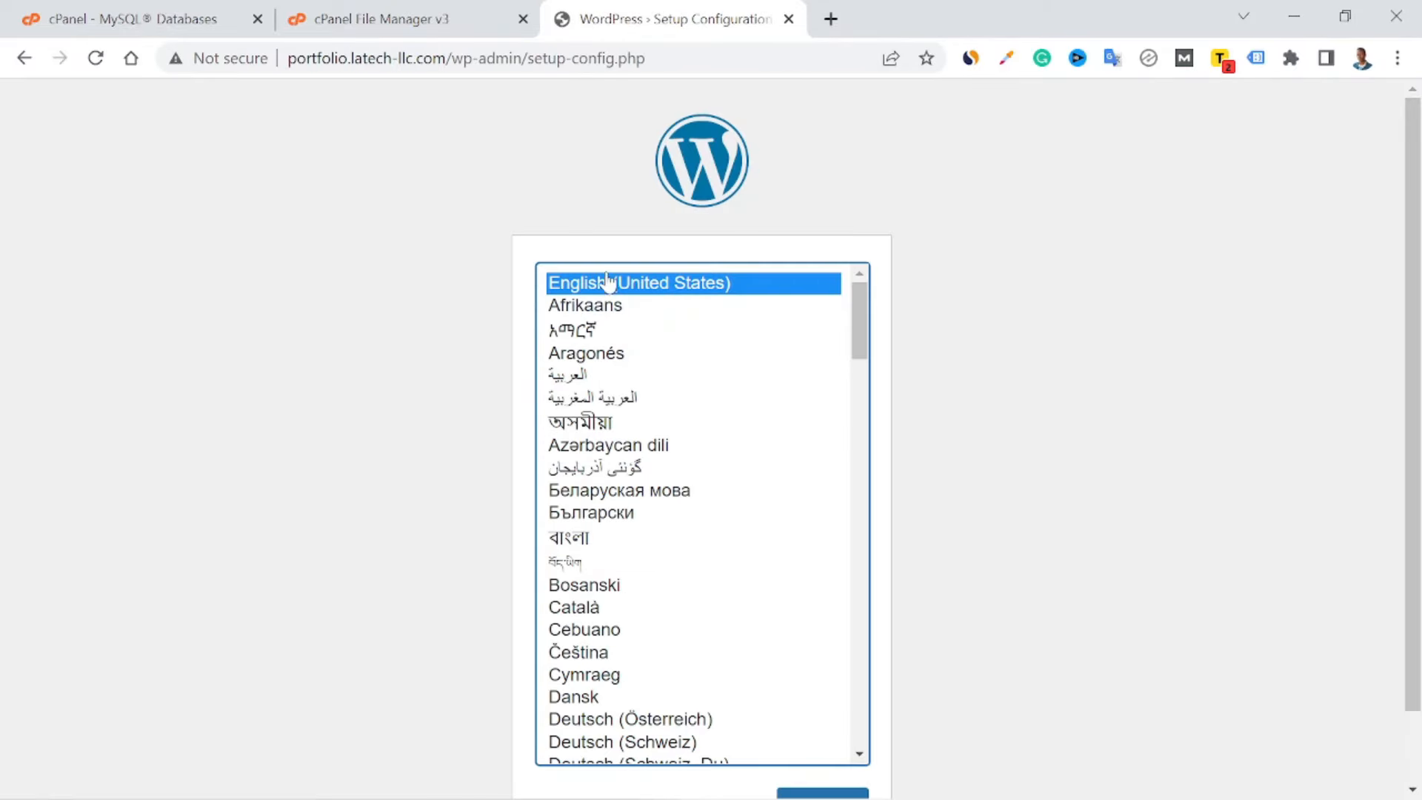
scroll(992, 318, down, 2)
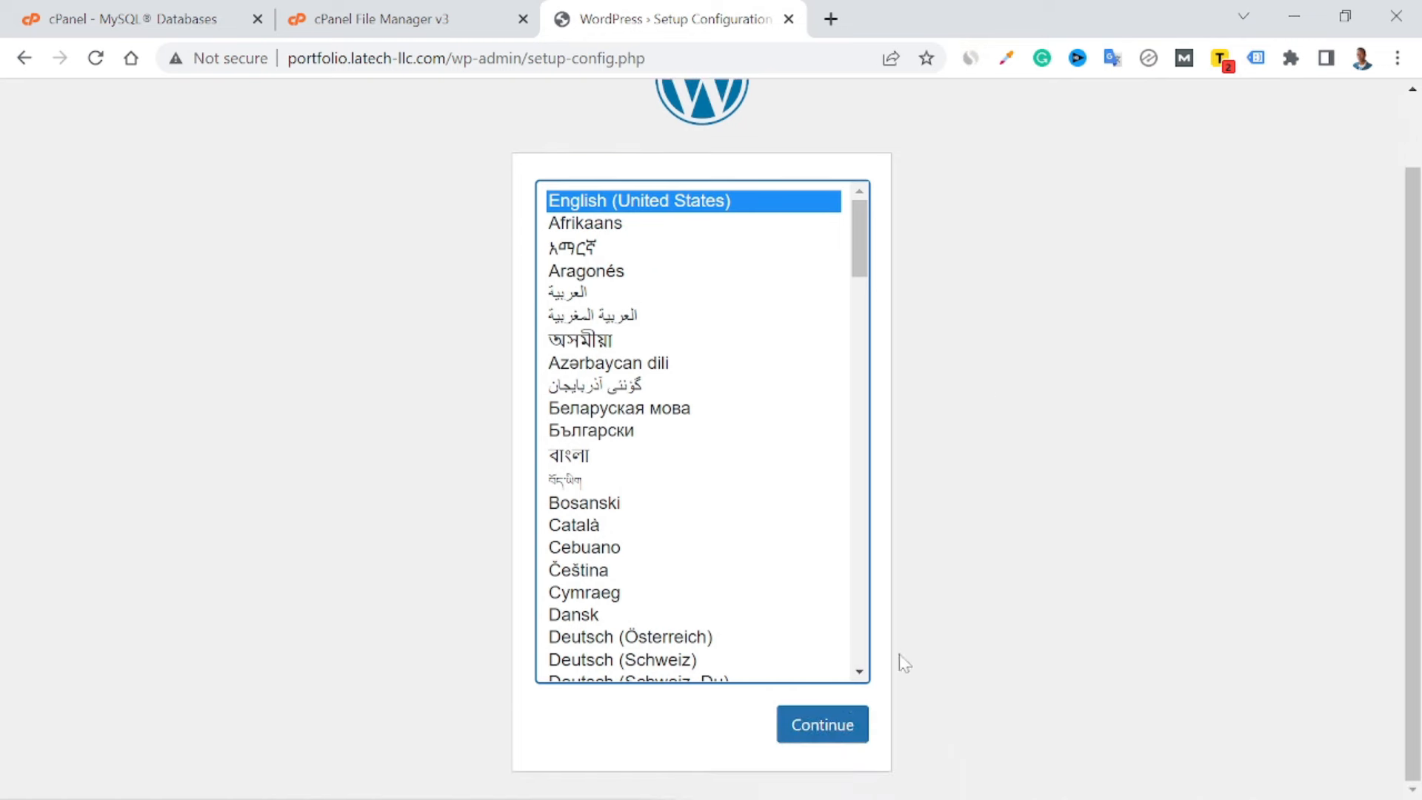
Continue the WordPress setup in English (United States) and proceed past the welcome page to the database connection form.
click(833, 725)
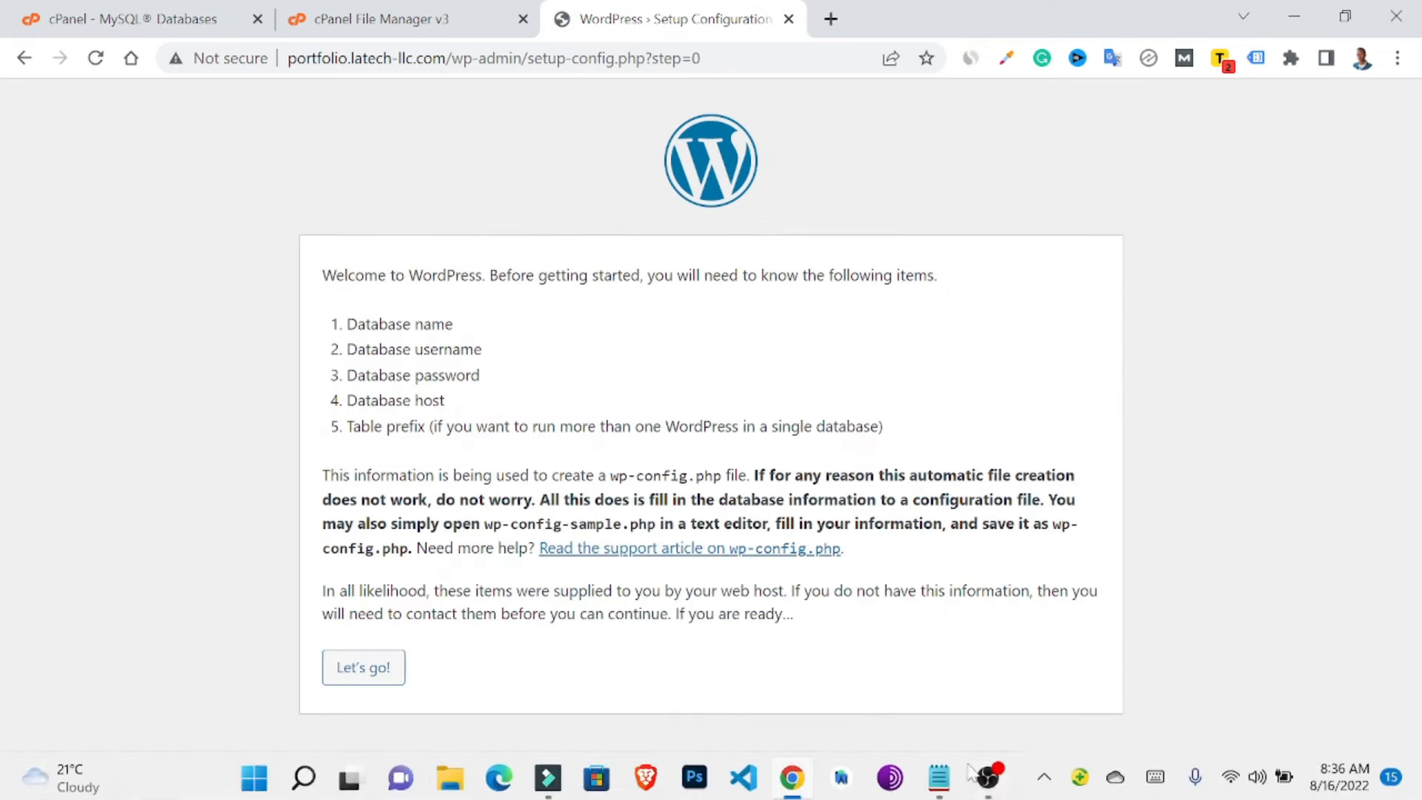
click(938, 774)
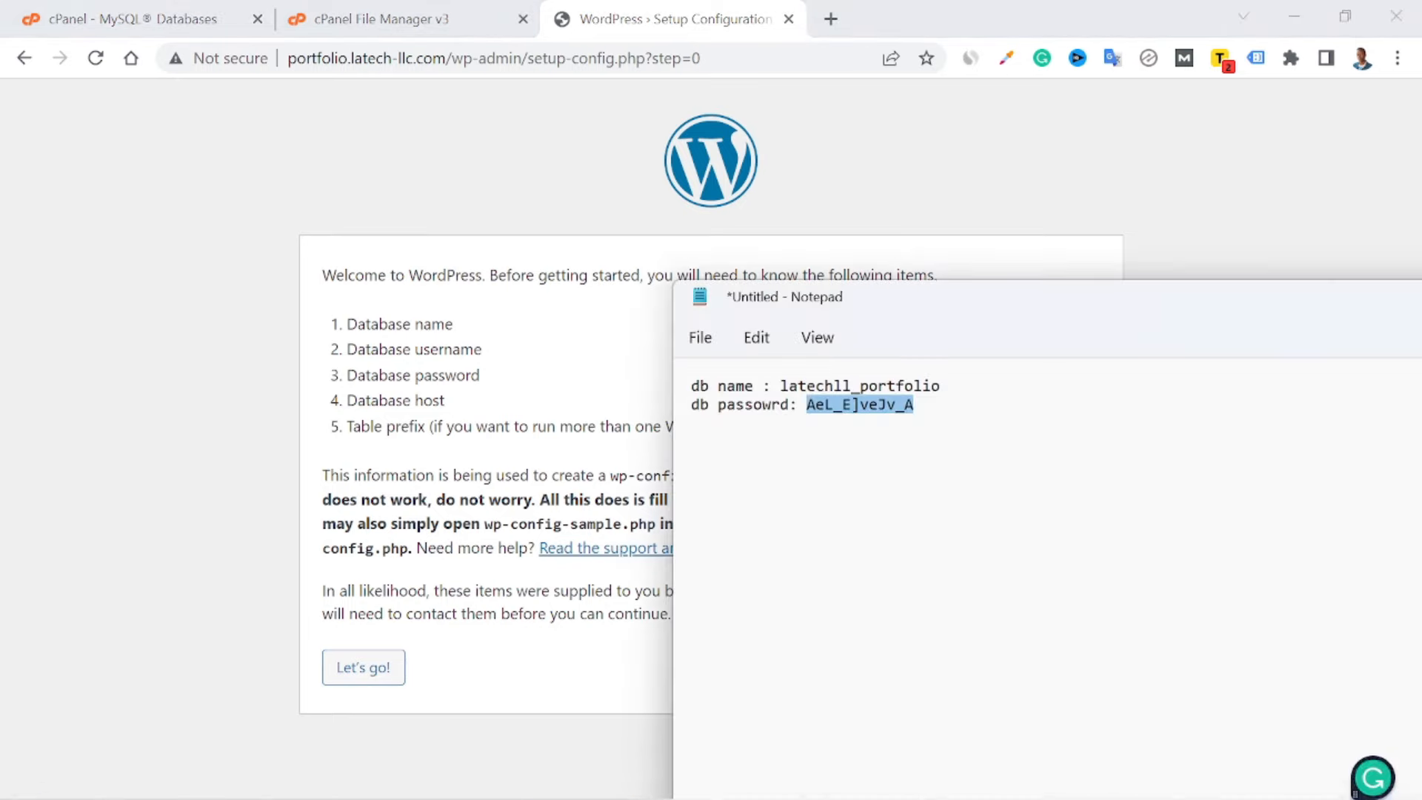
click(833, 386)
click(390, 656)
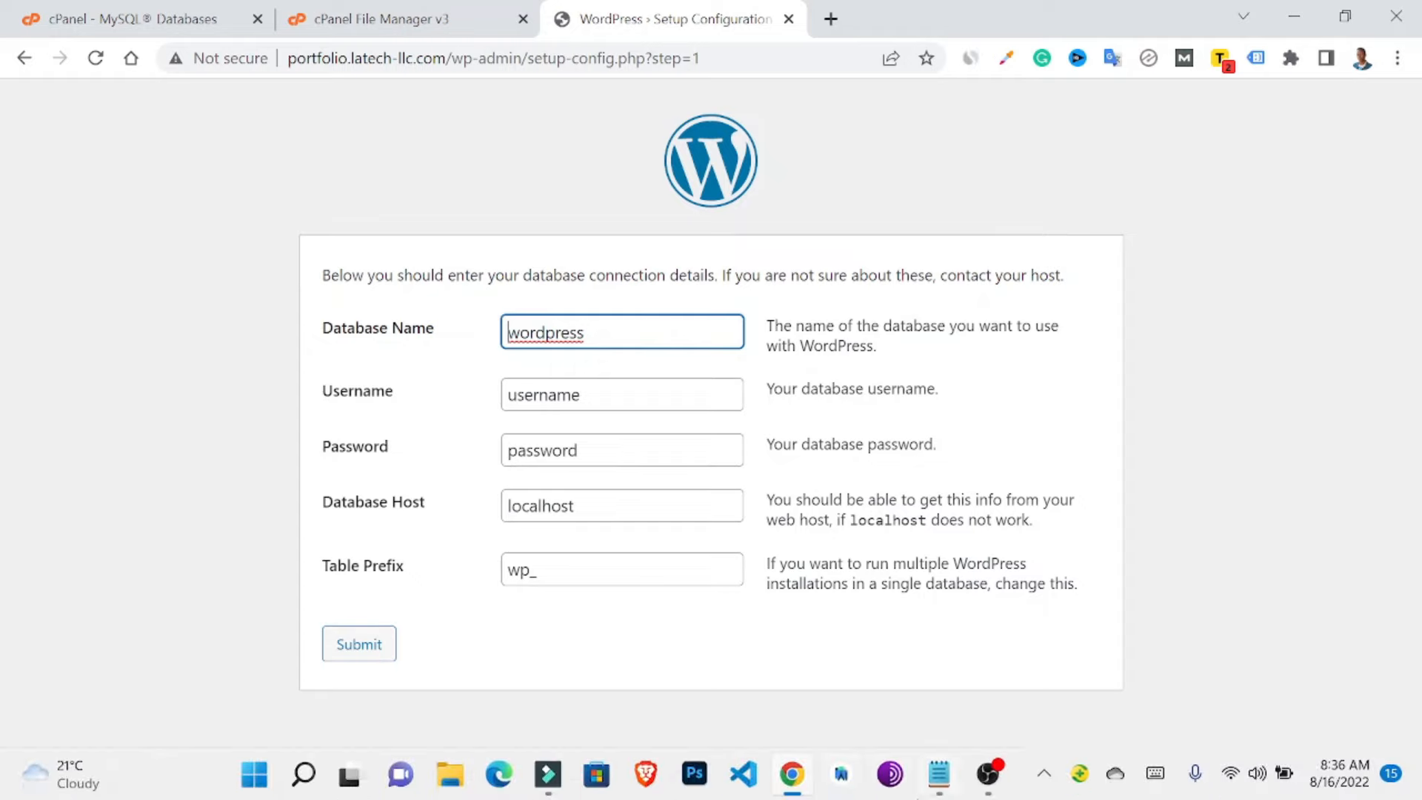
Copy the database name latechll_portfolio from the Notepad notes into both the Database Name and Username fields of the setup form.
click(939, 774)
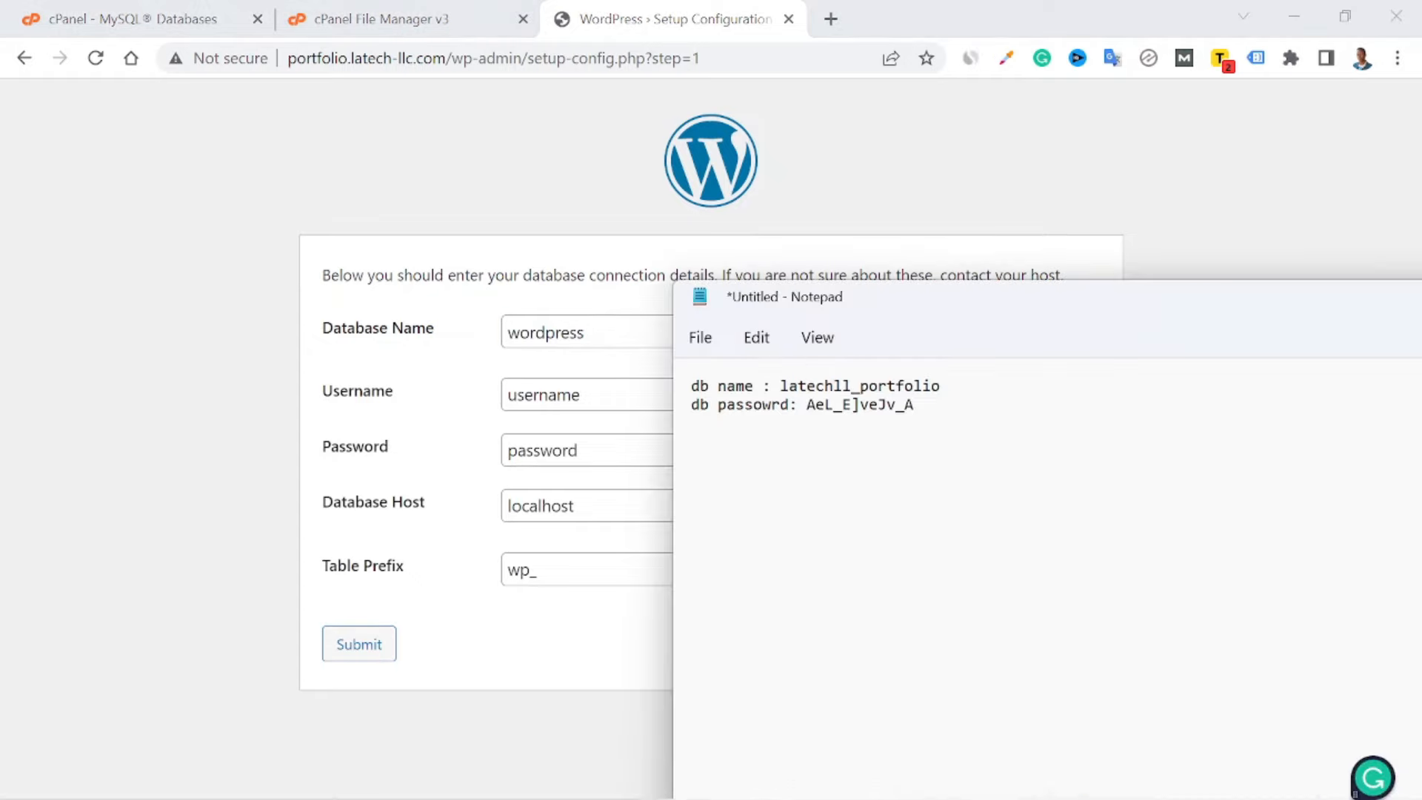
double_click(859, 386)
key(ctrl+c)
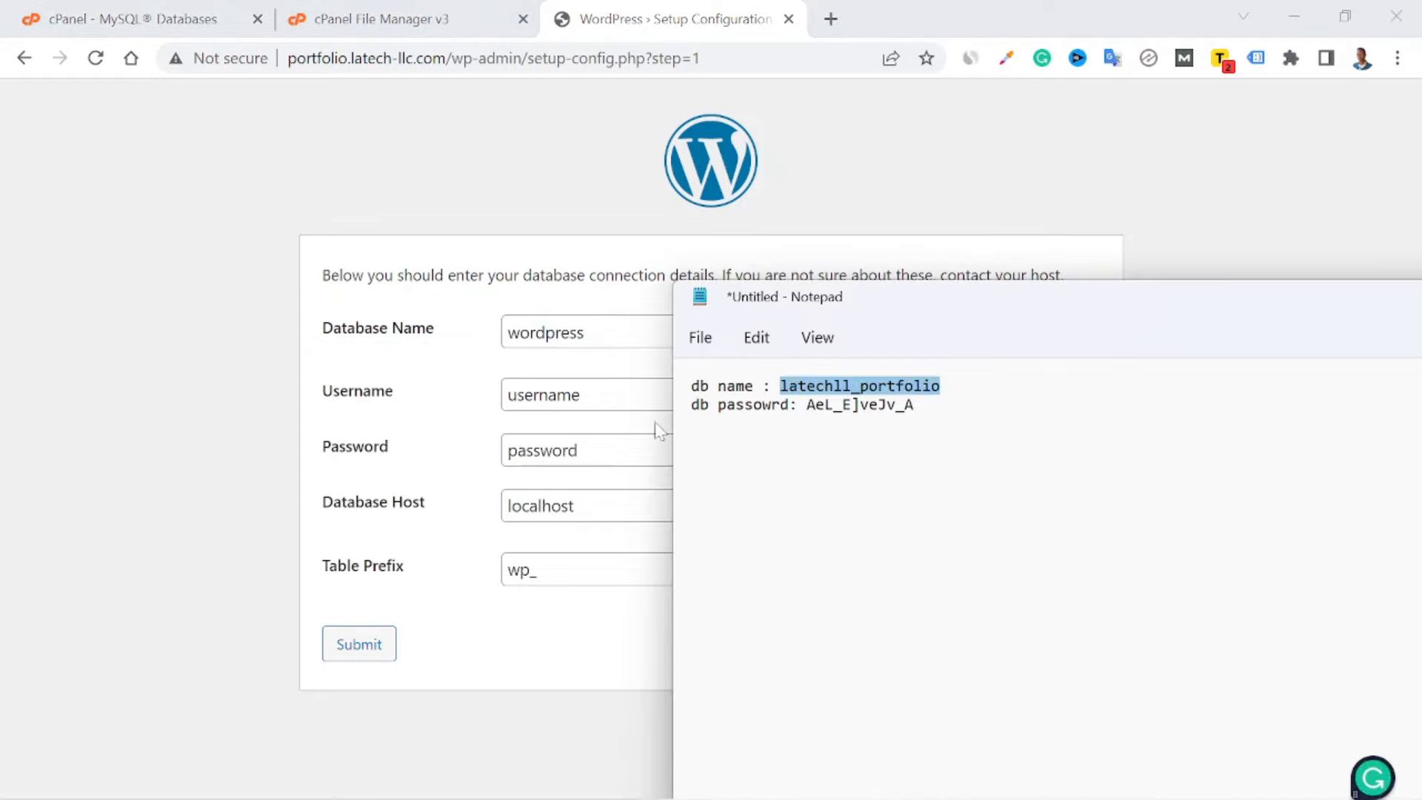
key(alt+Tab)
key(ctrl+v)
key(Tab)
key(ctrl+v)
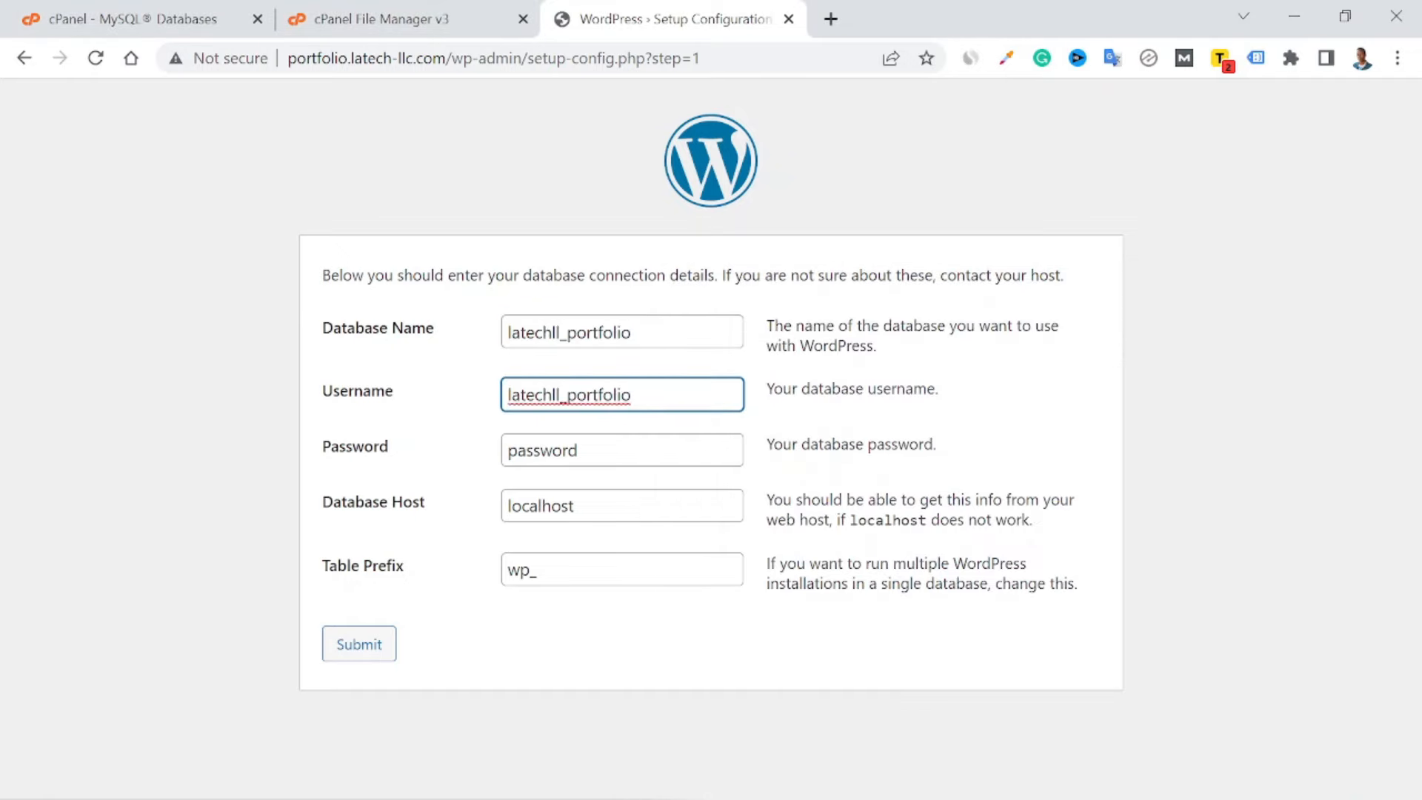
Copy the database password from the Notepad notes into the Password field and submit the connection details.
click(937, 776)
drag(807, 403, 913, 404)
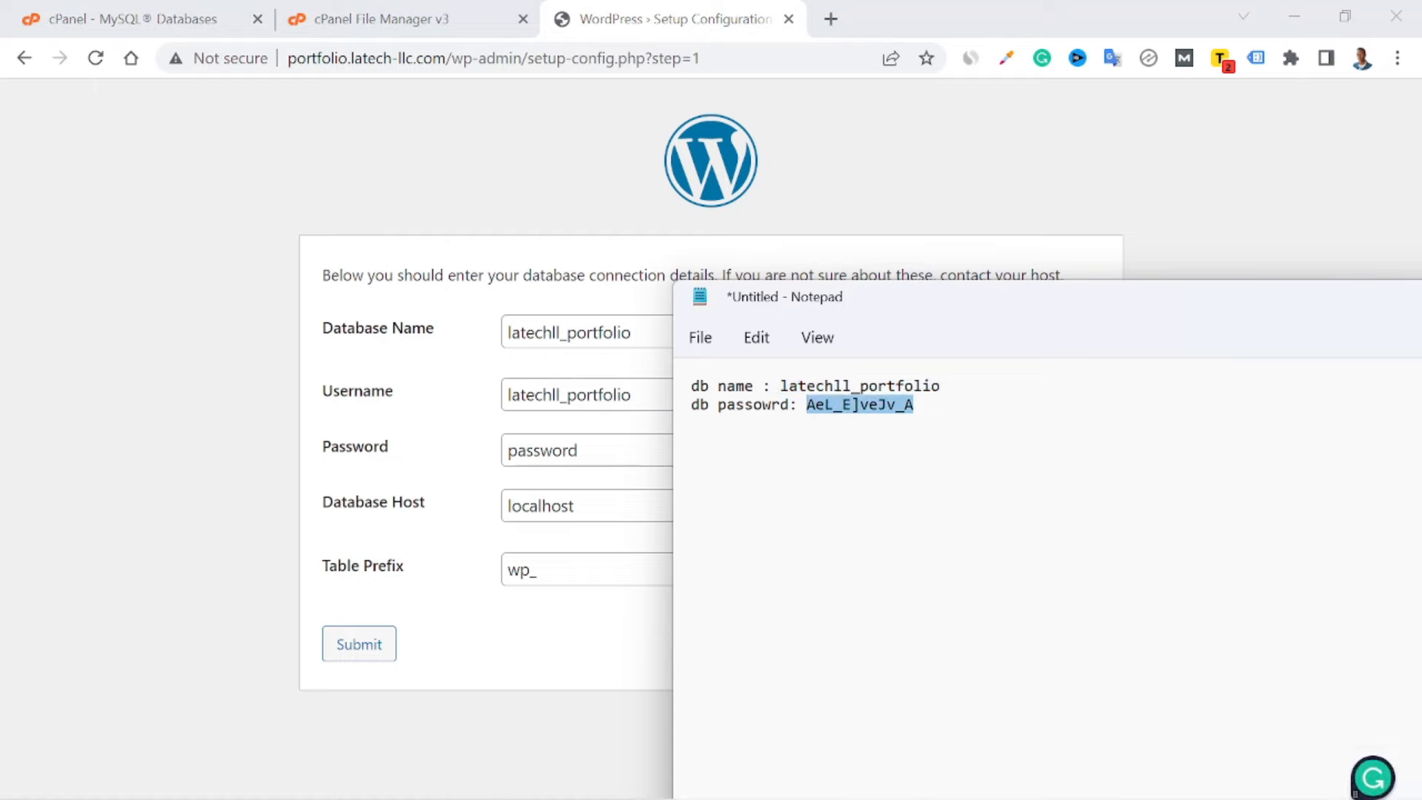
key(ctrl+c)
click(578, 450)
key(ctrl+a)
key(ctrl+v)
click(385, 654)
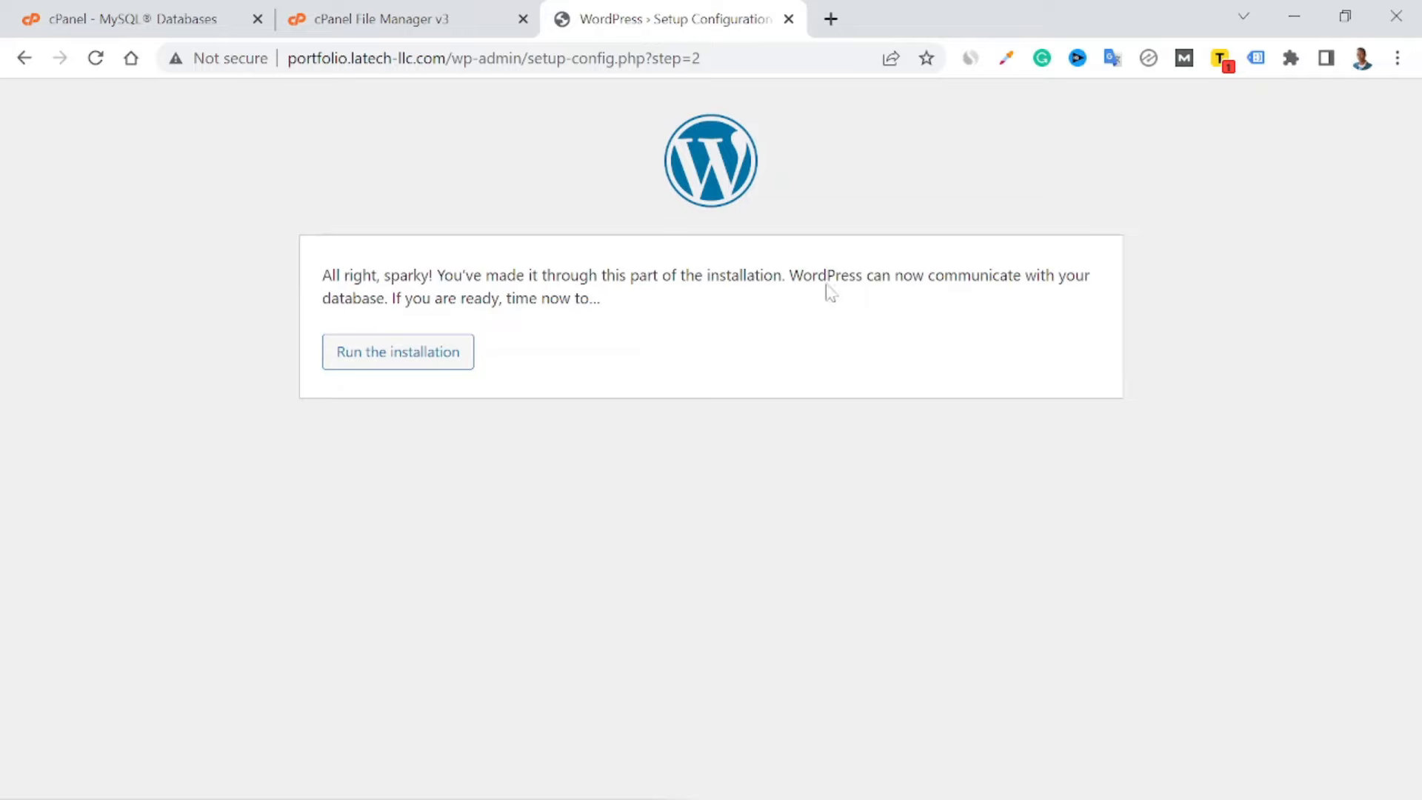
Run the installation and enter portlio as the site title and portfolio as the username.
click(401, 356)
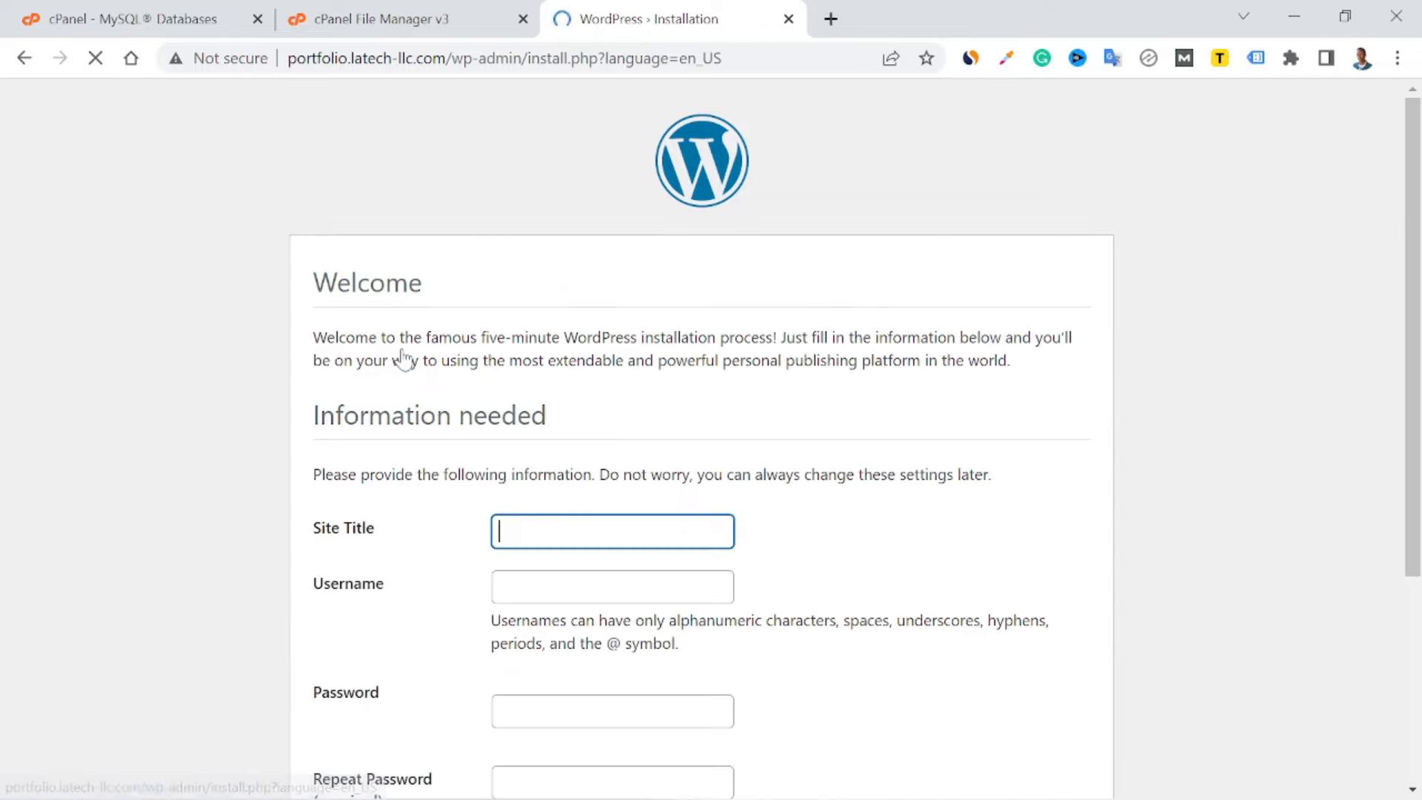
scroll(404, 360, down, 3)
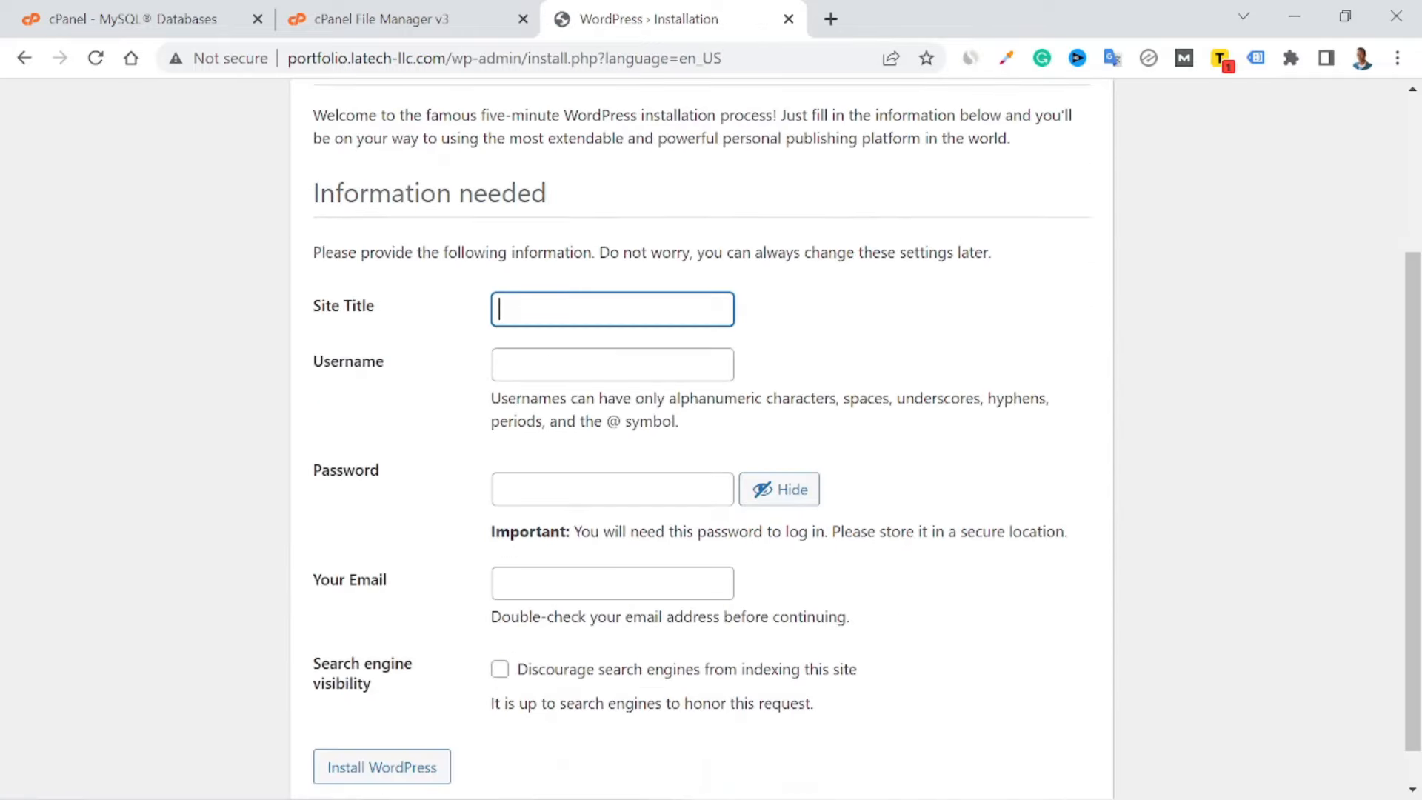
click(613, 309)
text(portlio)
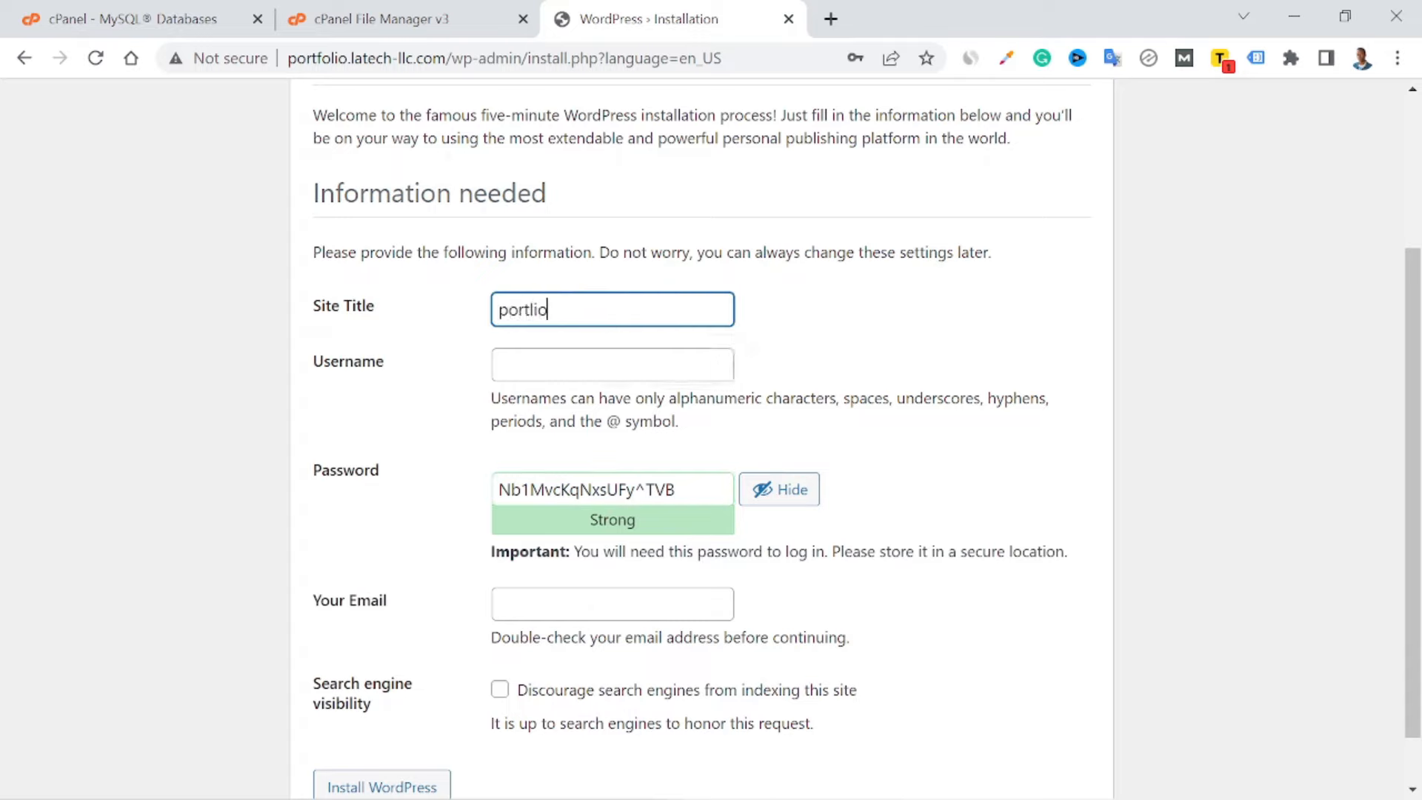
click(589, 359)
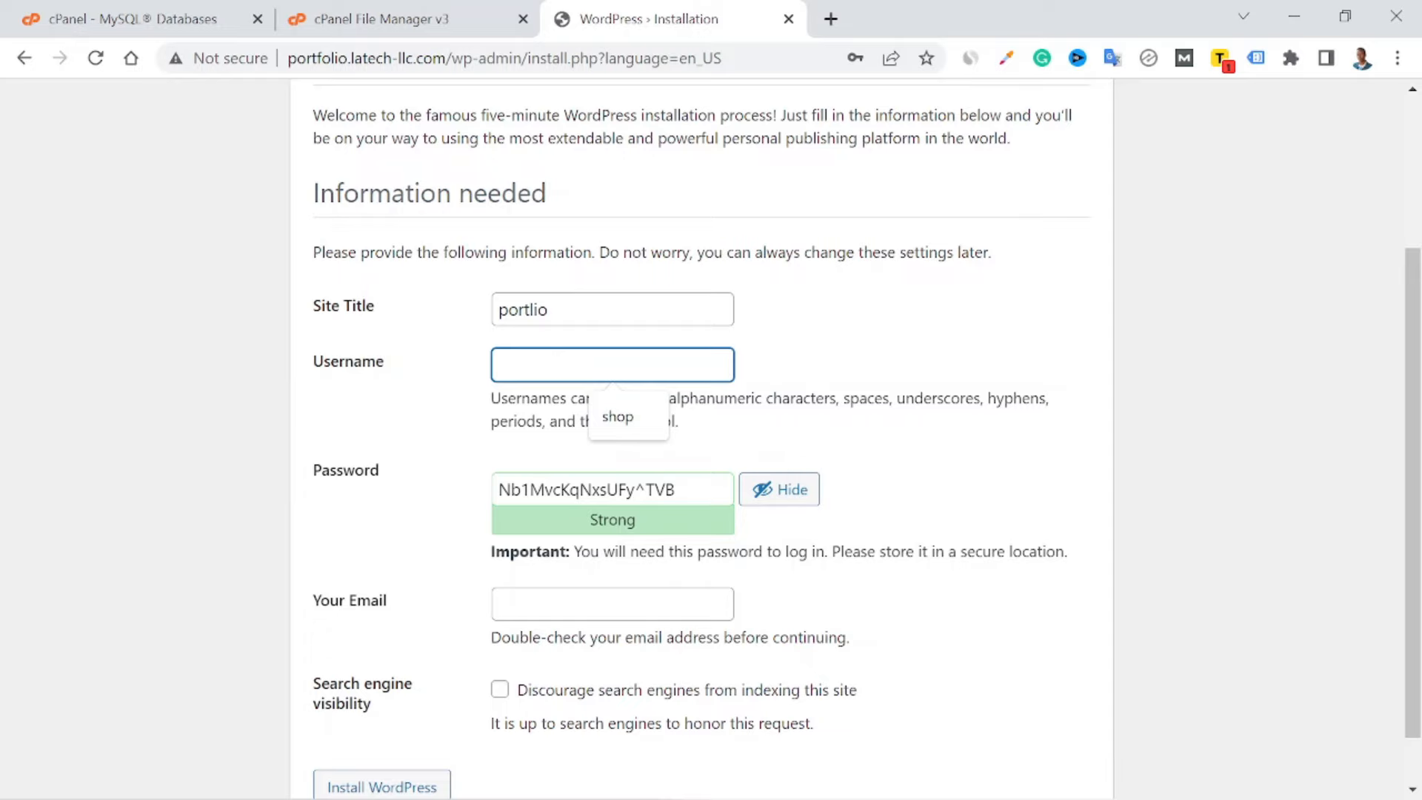
text(portfolio)
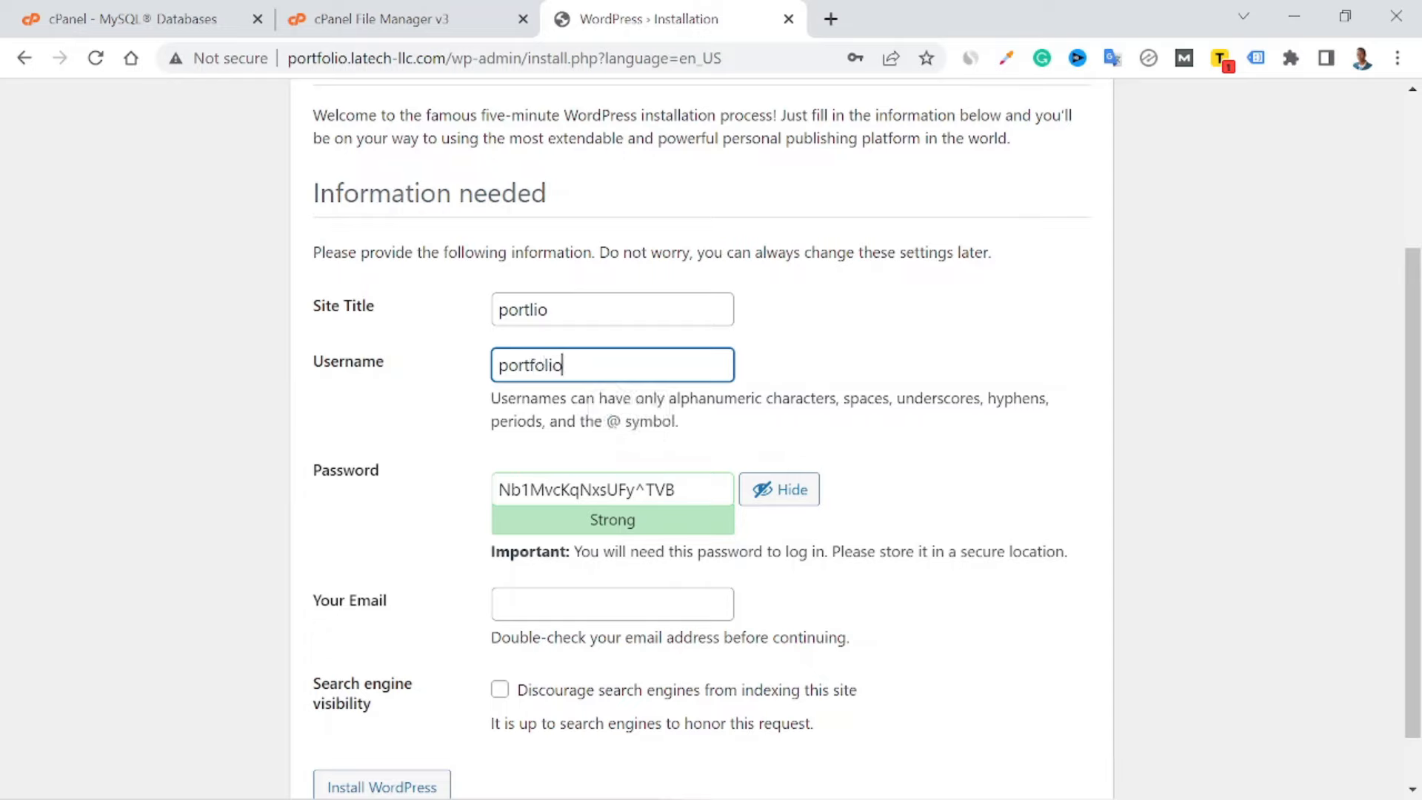
Correct the spelling of the site title to portfolio.
click(548, 310)
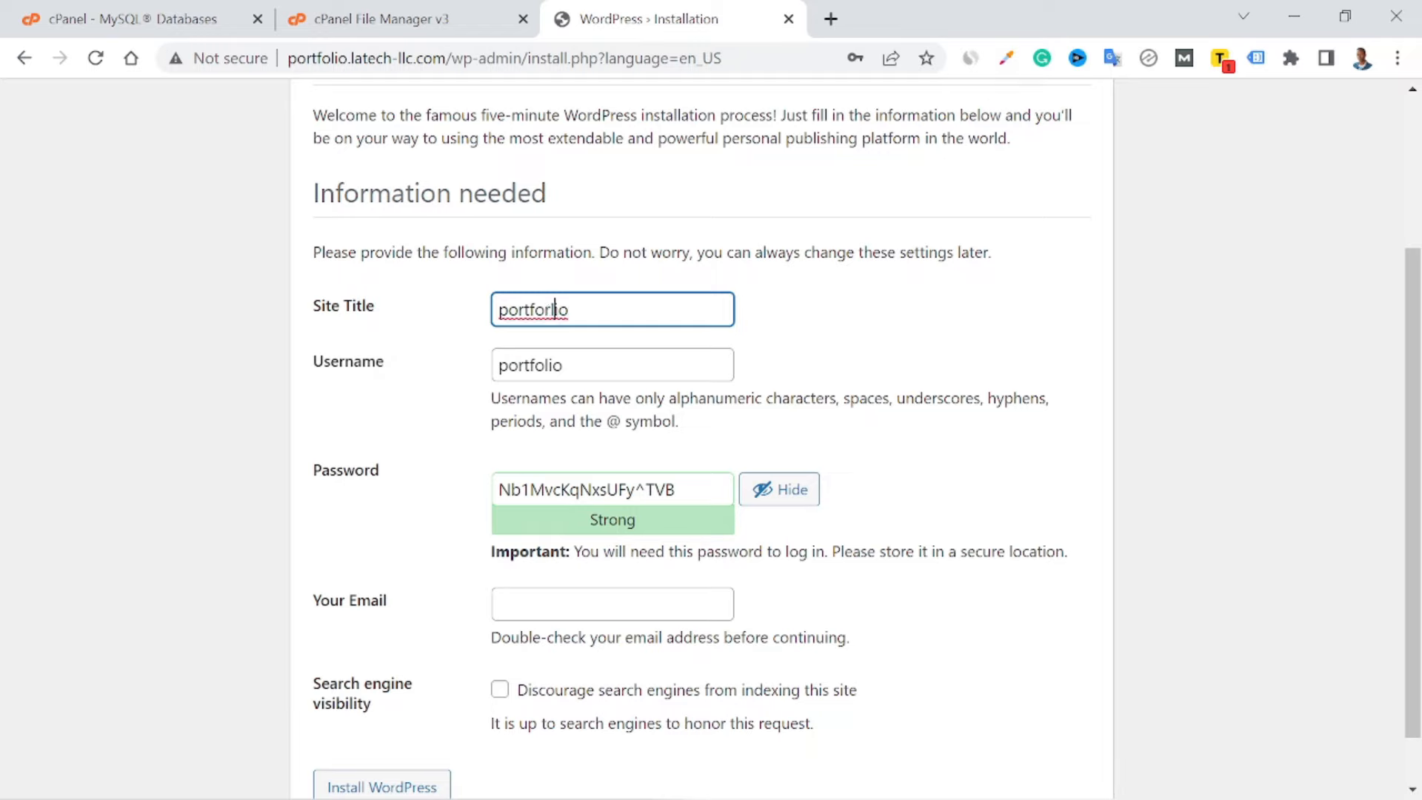
key(BackSpace)
click(811, 457)
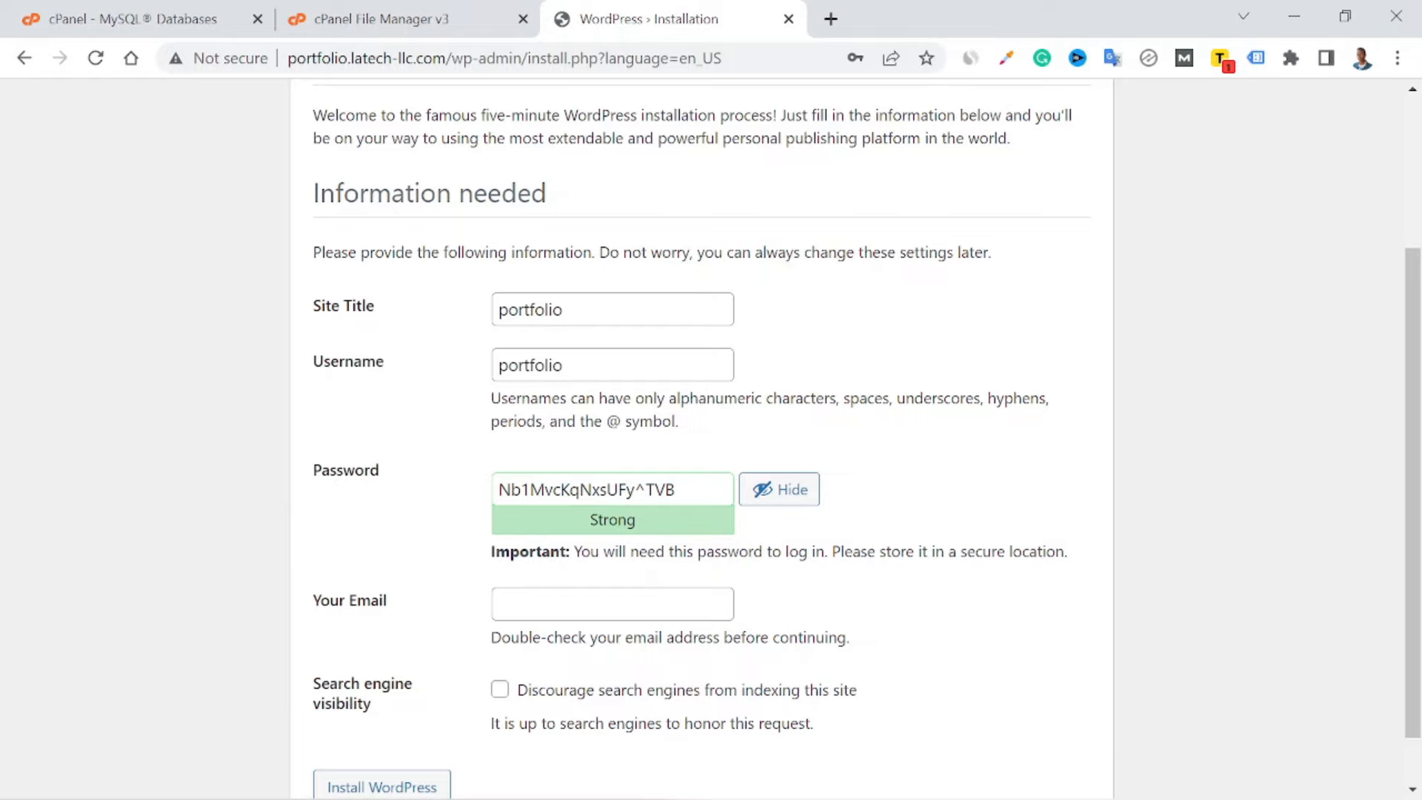